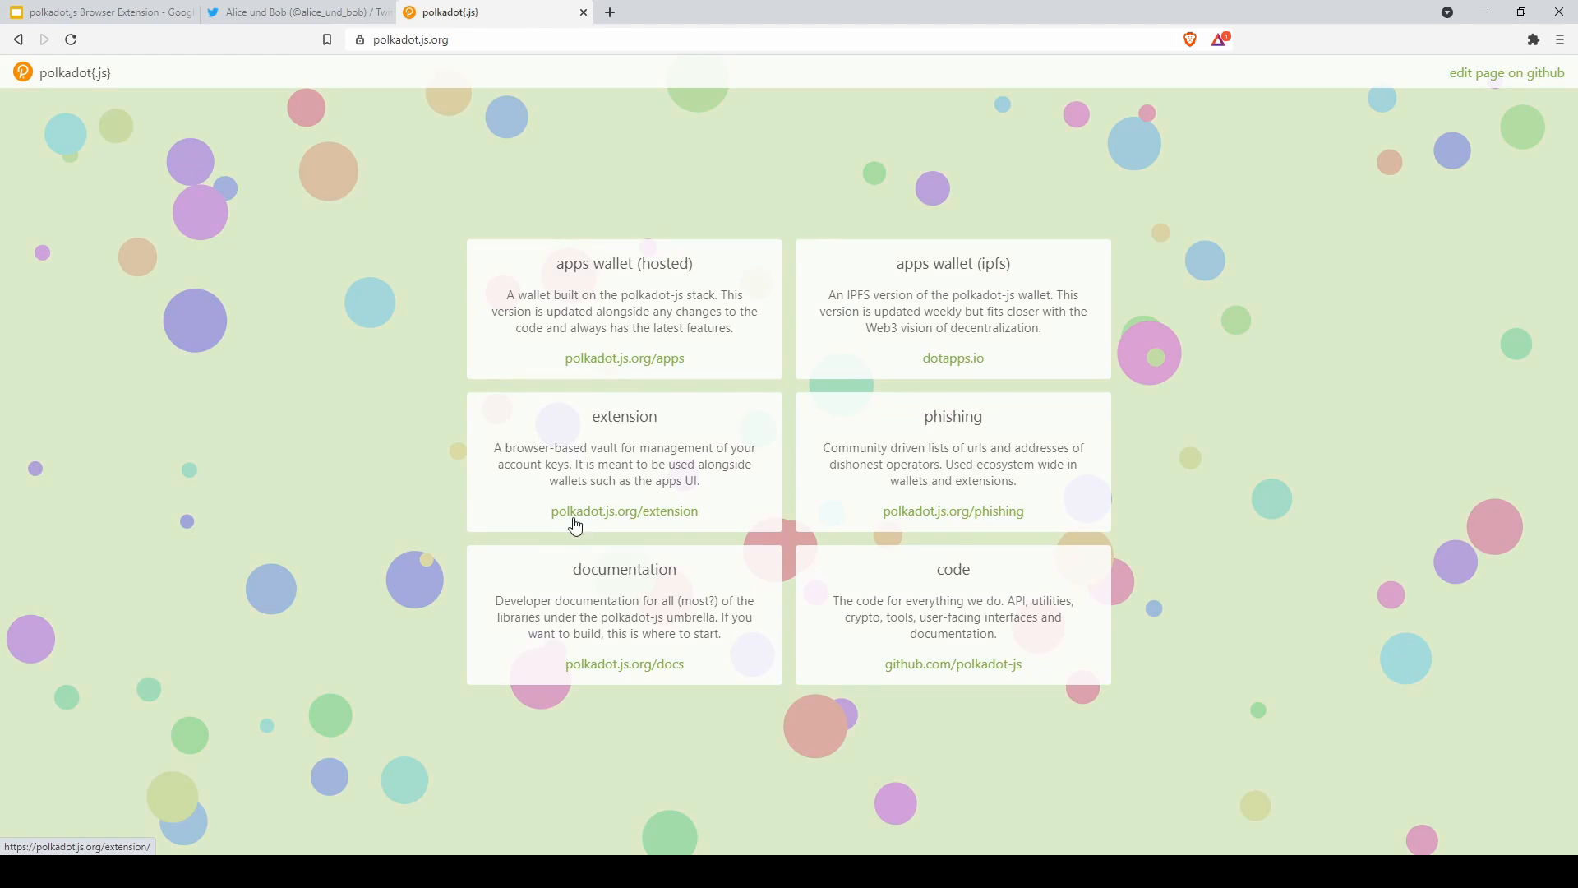
# Highlight the extension card heading and follow its polkadot.js.org/extension link
pyautogui.moveTo(585, 417); pyautogui.dragTo(663, 419)
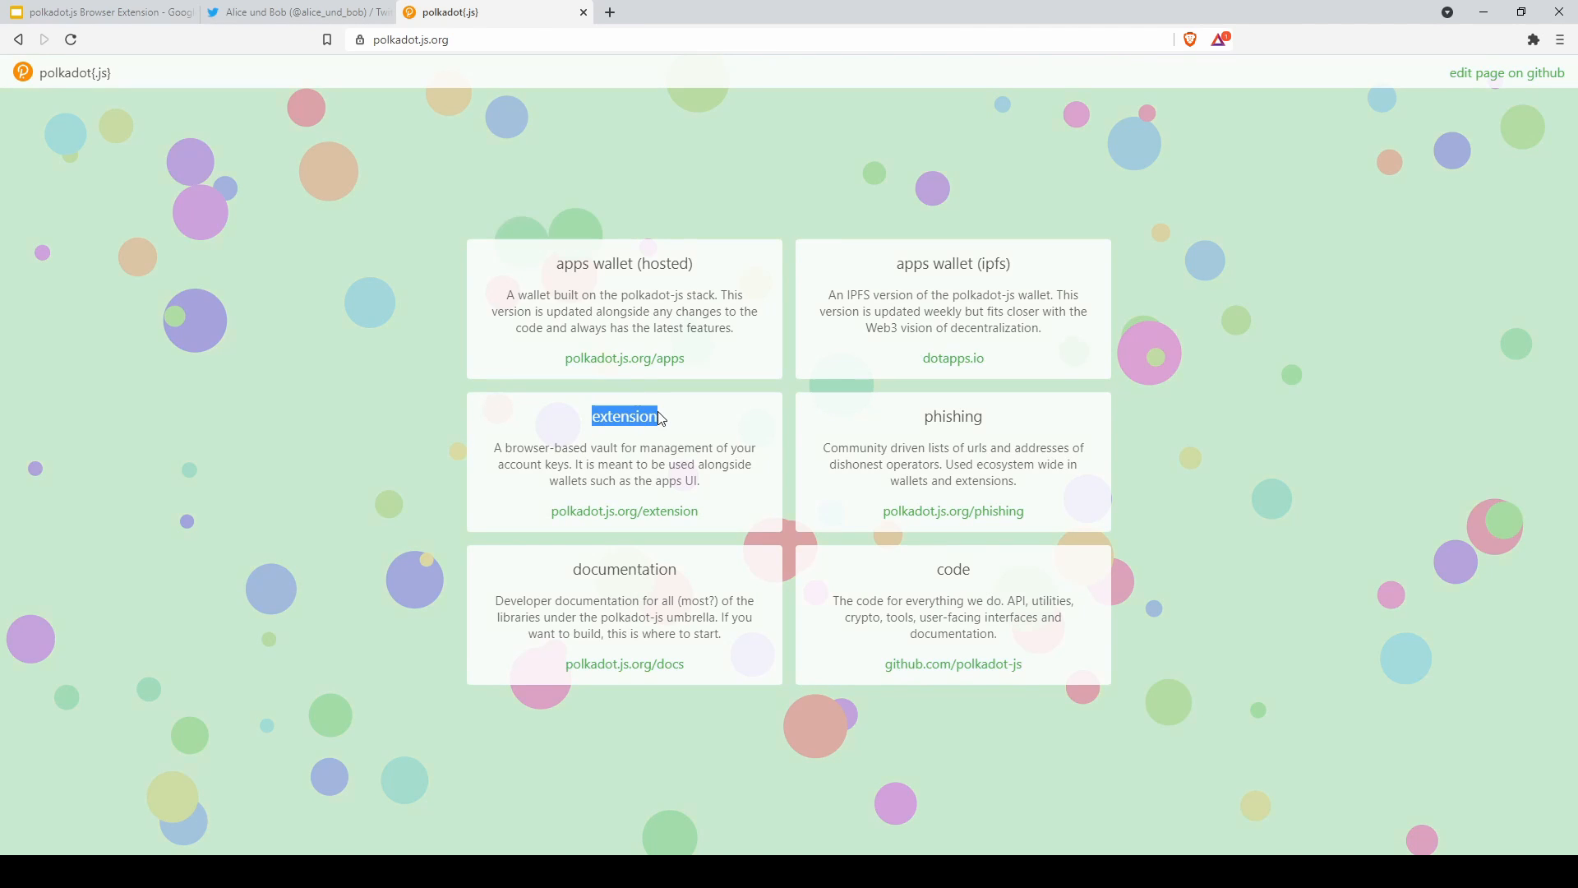
pyautogui.click(589, 513)
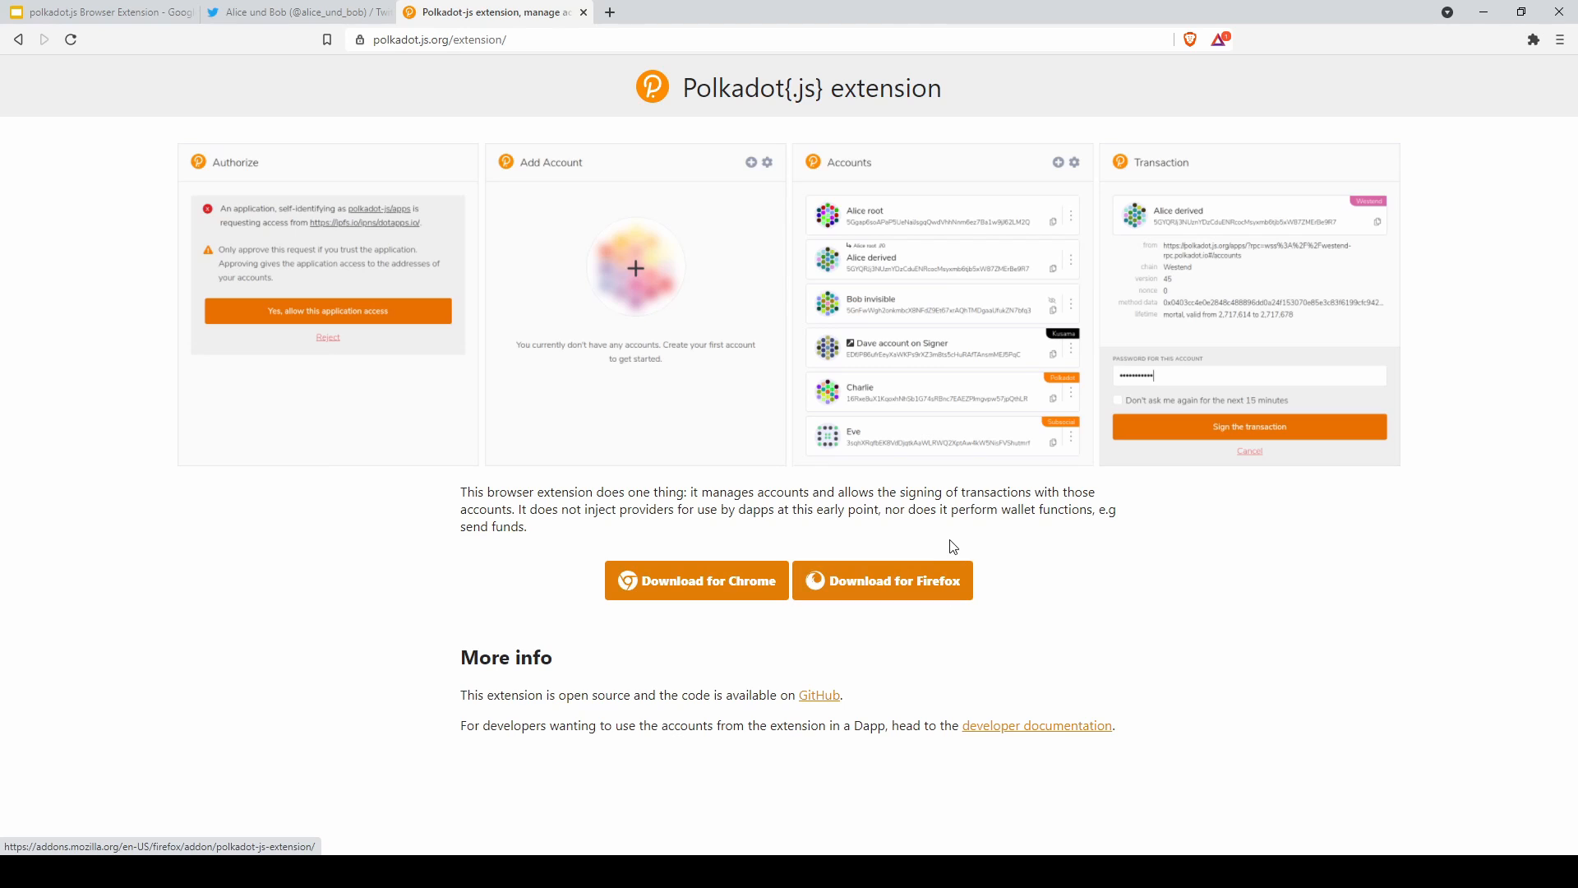
# Go to the Chrome Web Store listing and remove the installed polkadot{.js} extension from Brave
pyautogui.click(743, 593)
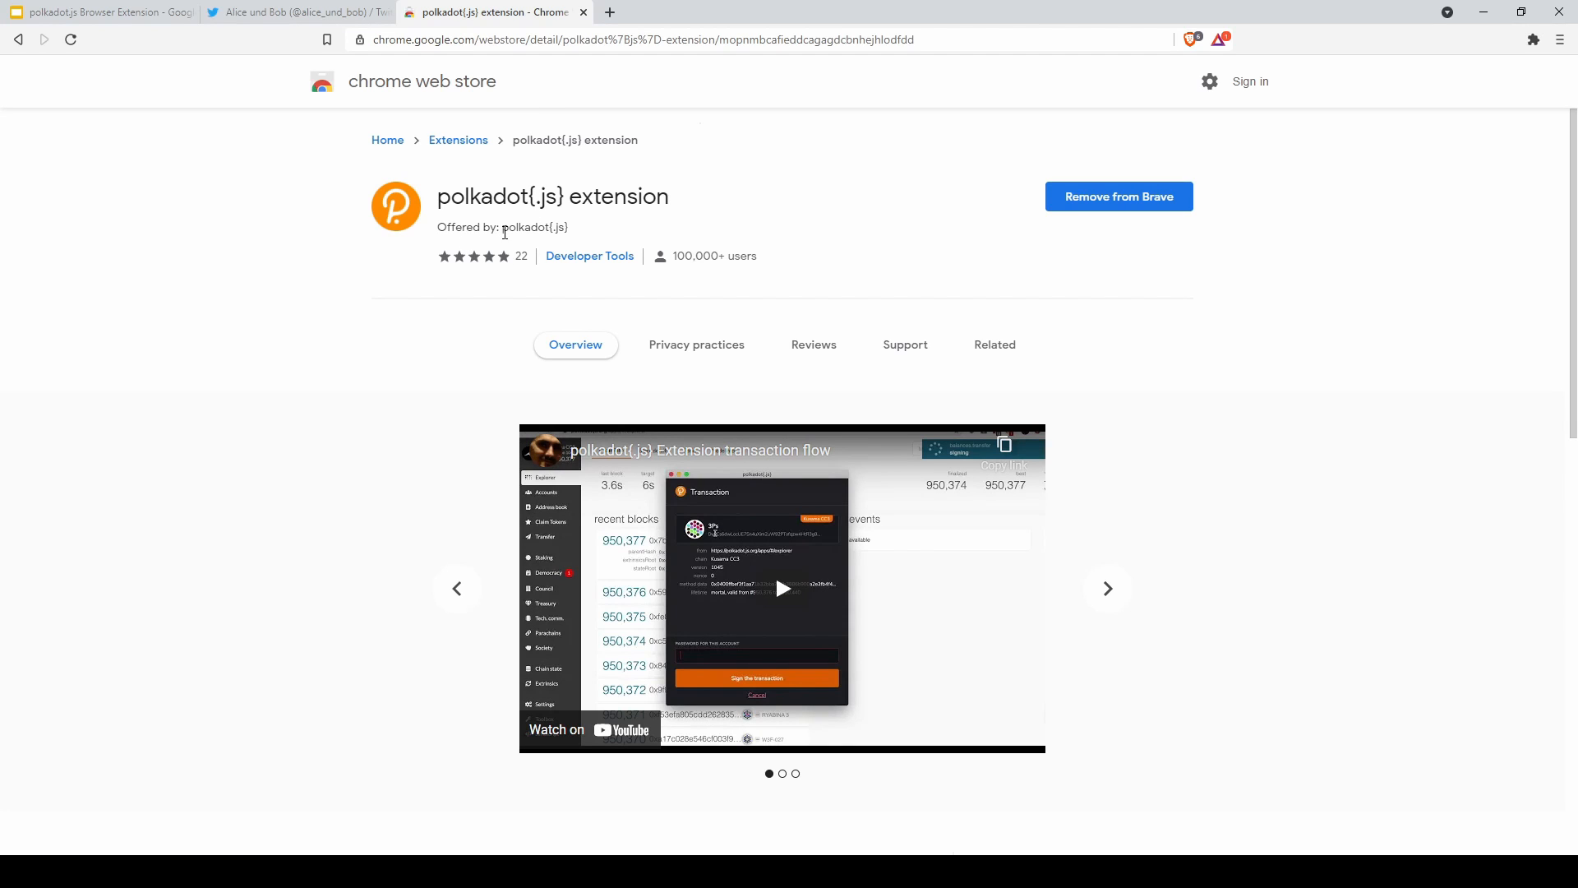
pyautogui.moveTo(502, 227); pyautogui.dragTo(556, 227)
pyautogui.click(1084, 198)
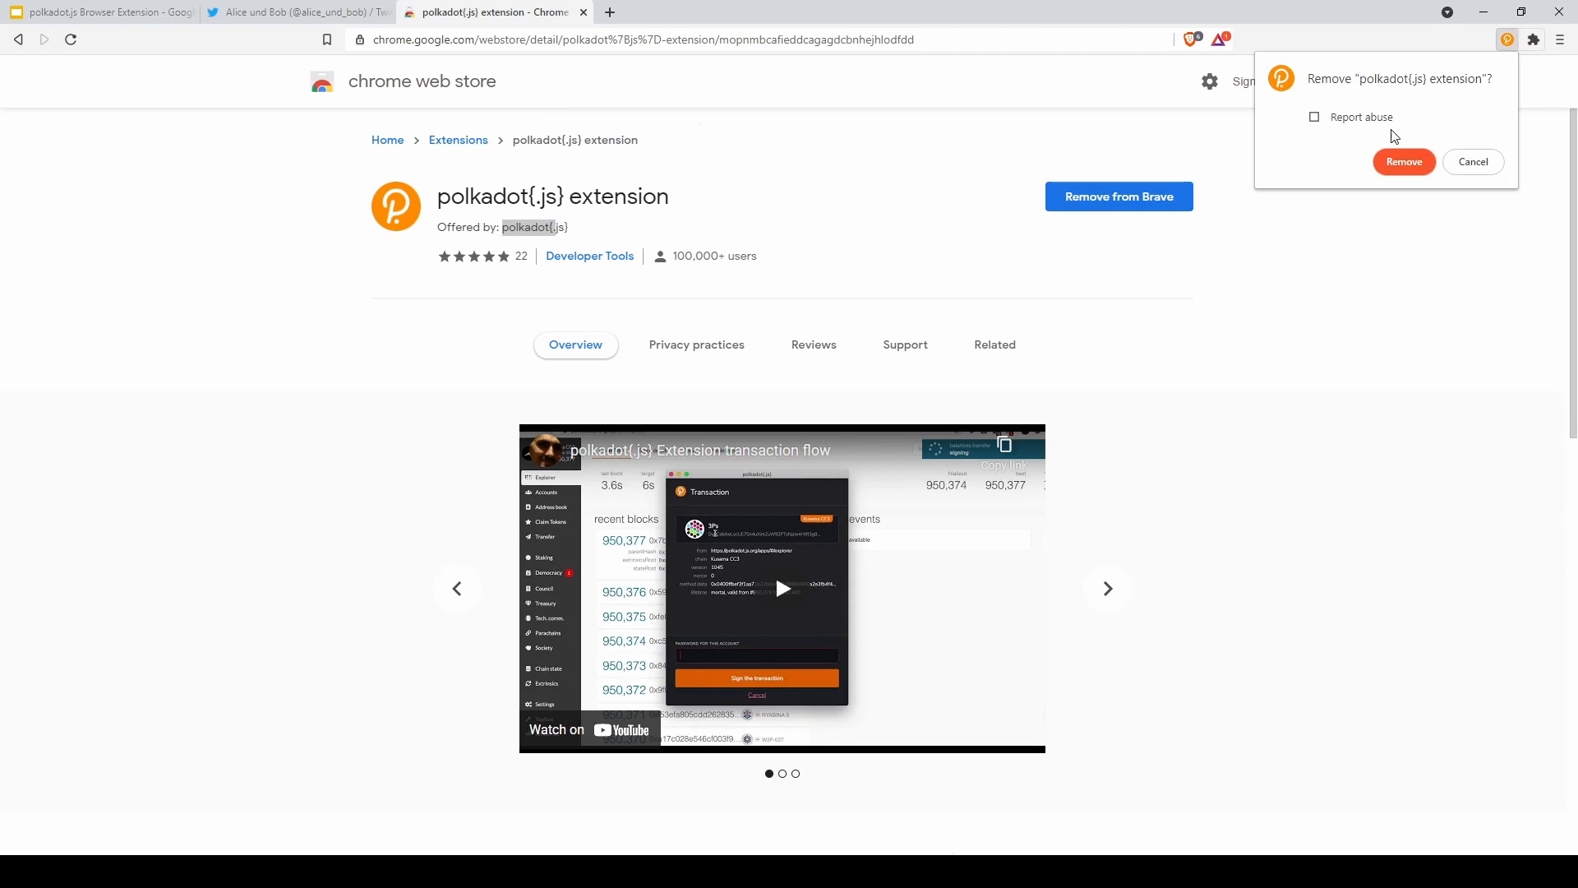
pyautogui.click(1427, 162)
# Highlight the 'Offered by polkadot{.js}' line and start adding the extension to Brave again
pyautogui.click(505, 228)
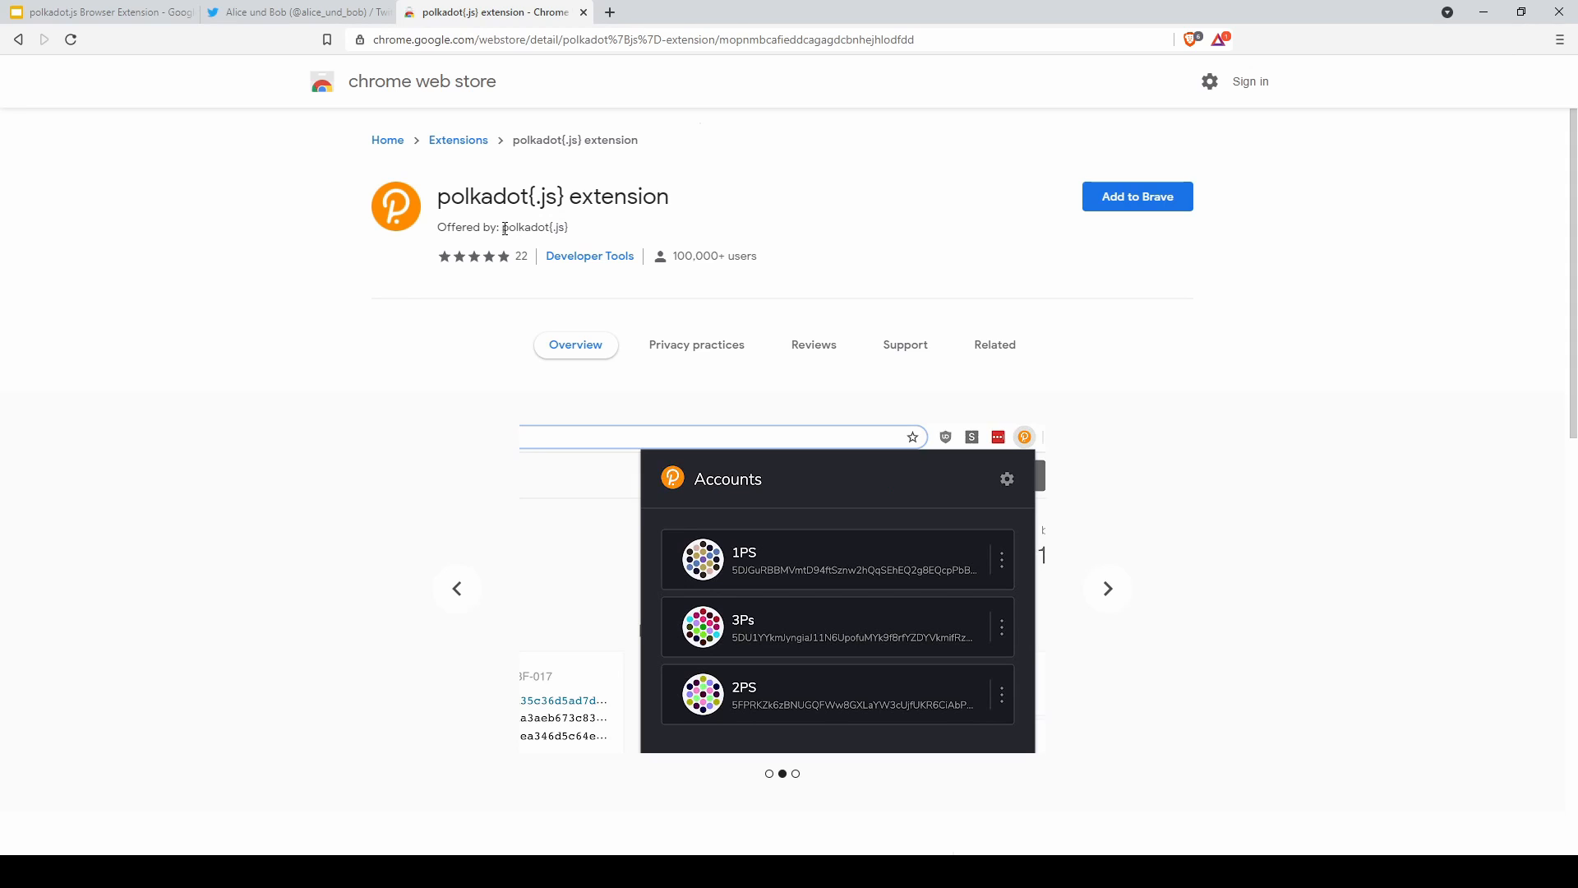
pyautogui.moveTo(506, 227); pyautogui.dragTo(583, 229)
pyautogui.click(522, 226)
pyautogui.tripleClick(523, 227)
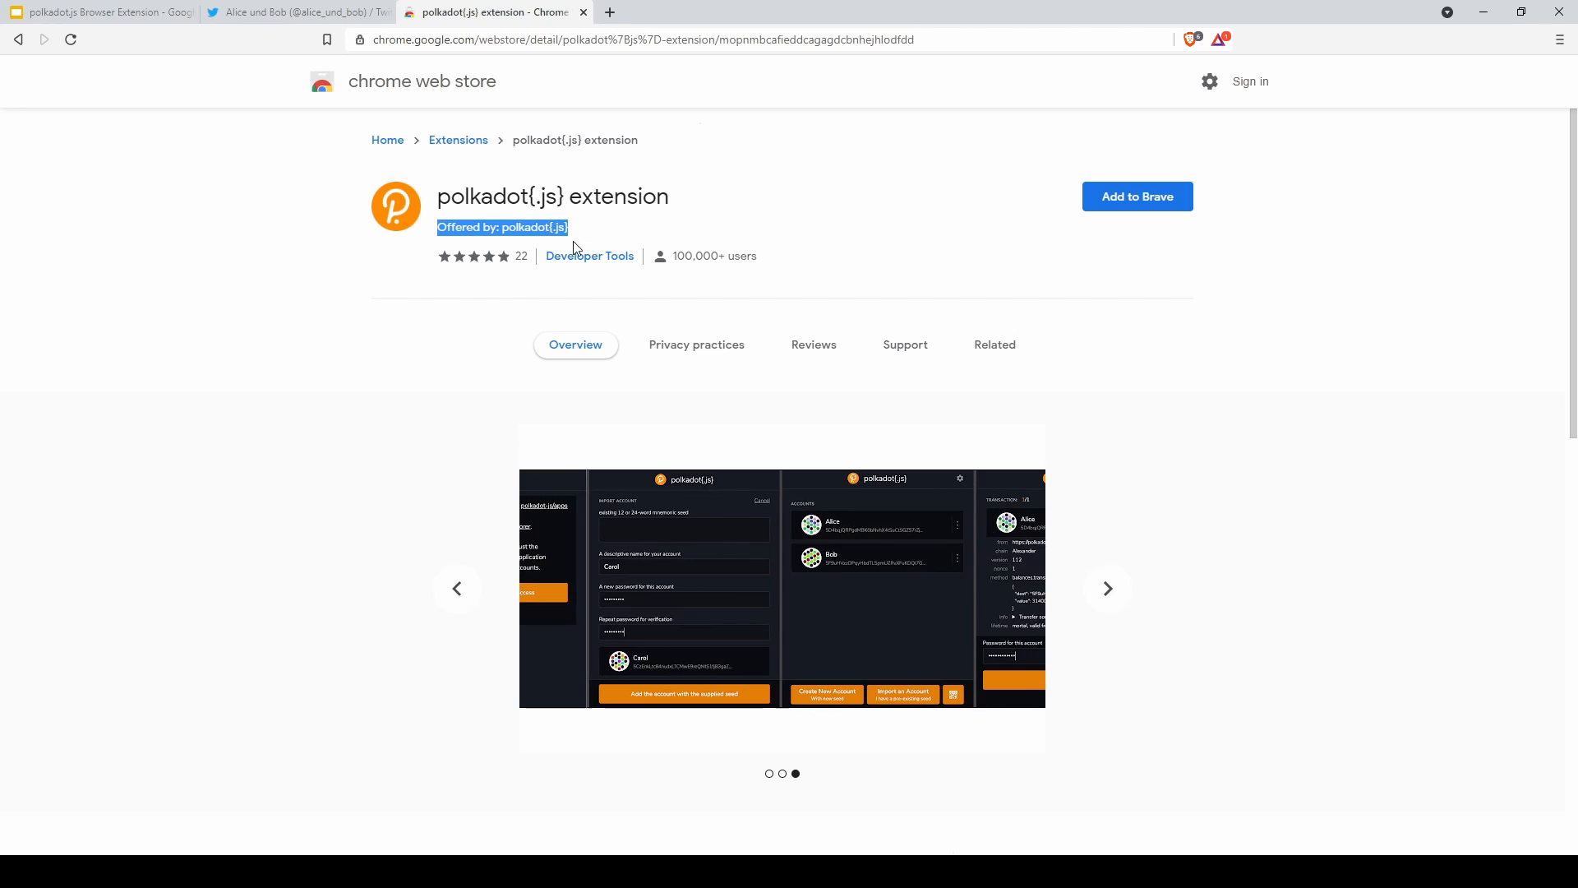
pyautogui.click(1145, 213)
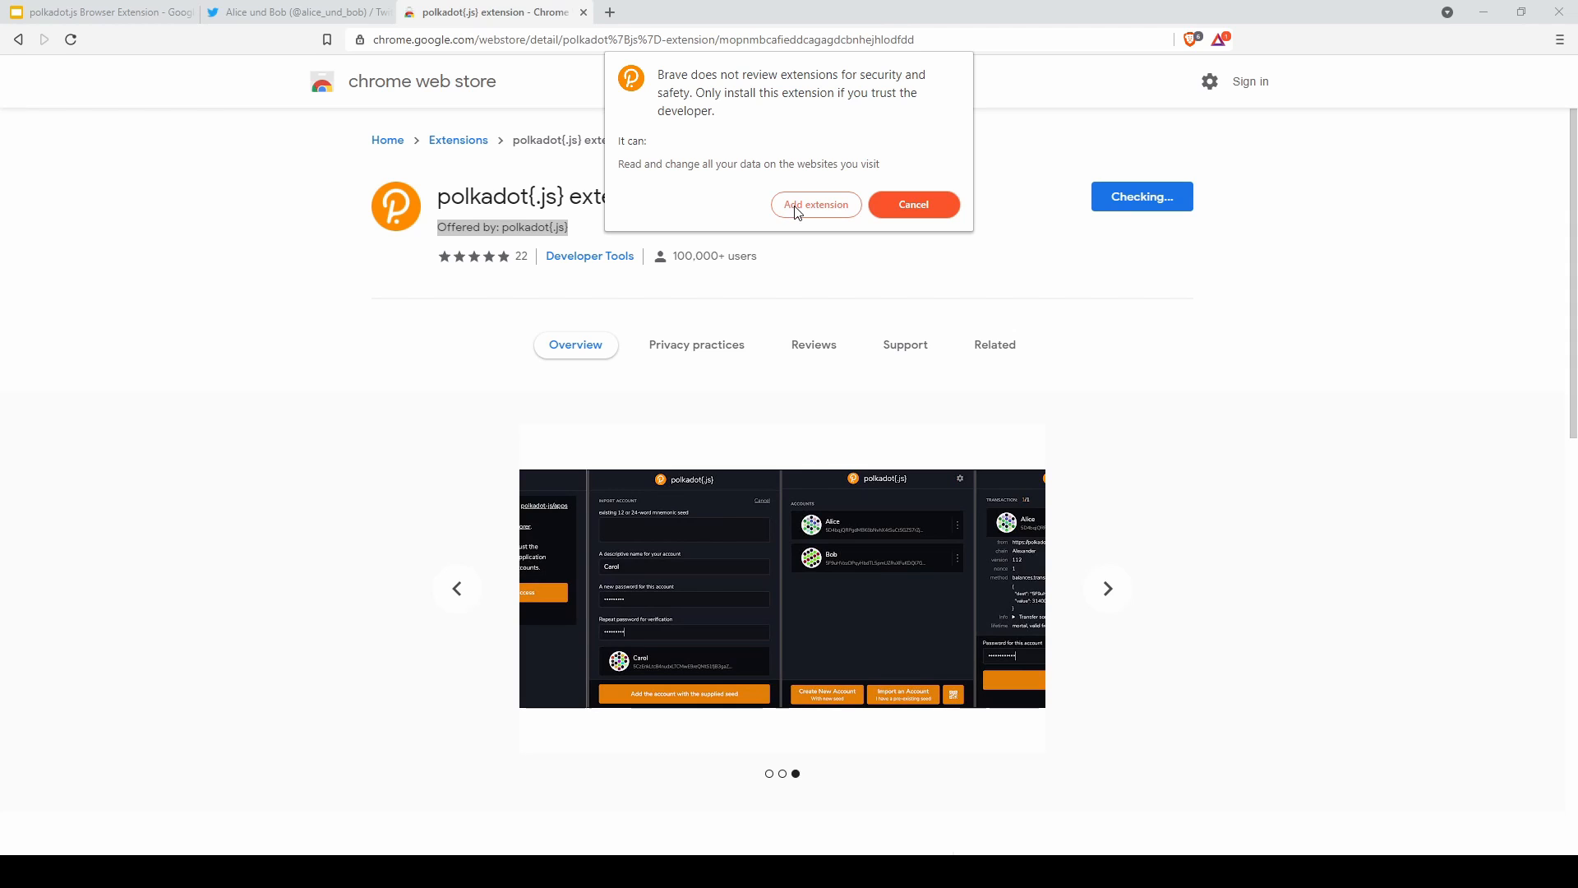
# Add the extension to Brave, accept its privacy notes, and bring up the add-account options
pyautogui.click(796, 212)
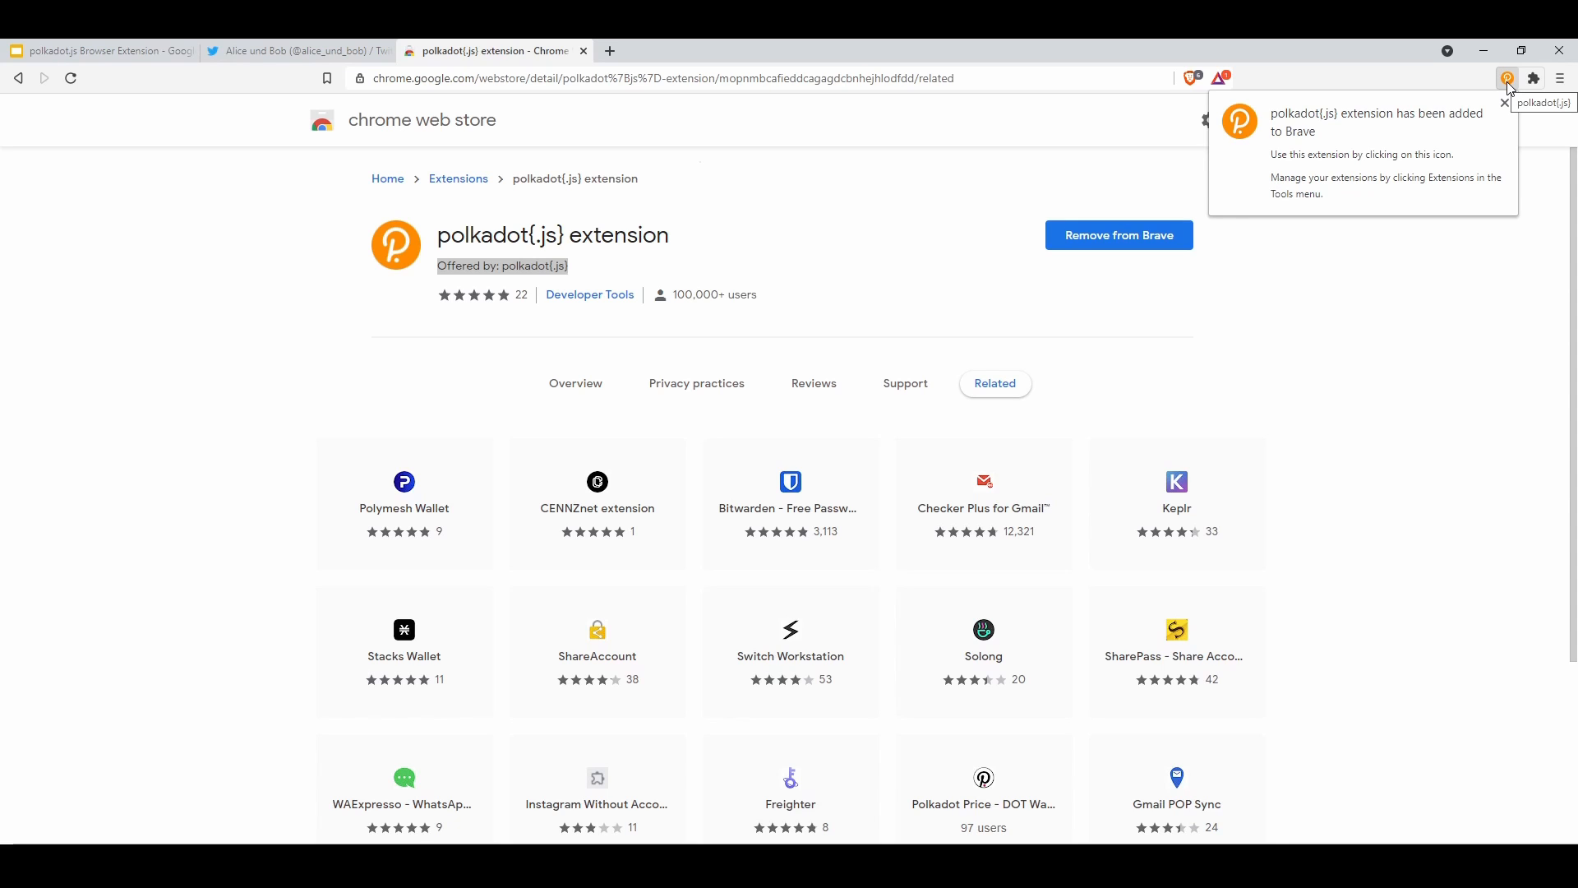
pyautogui.click(1507, 82)
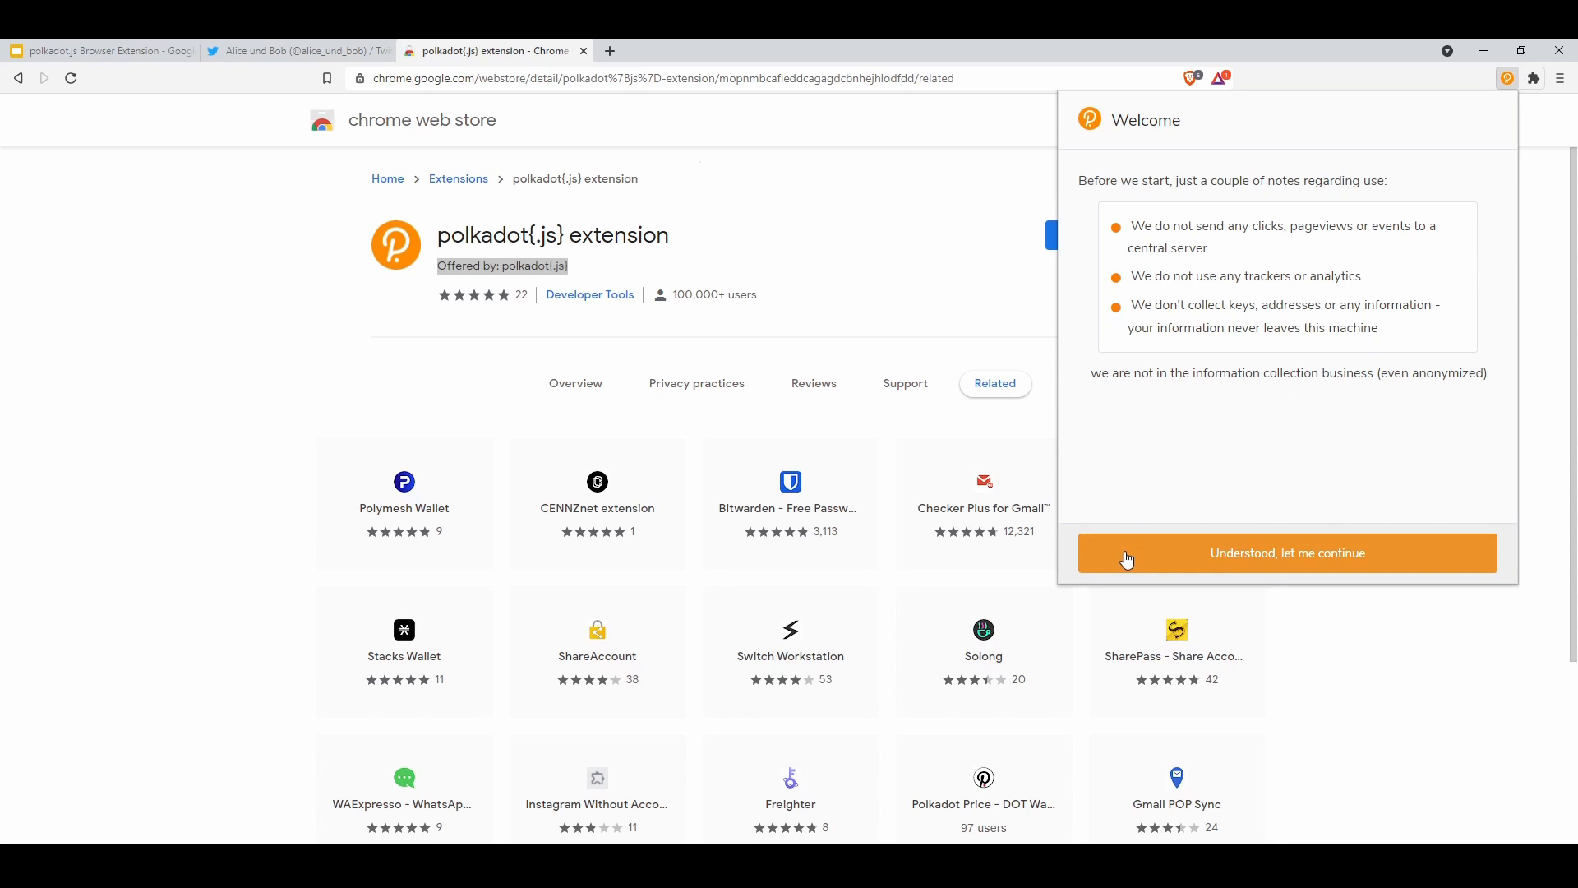
pyautogui.click(1199, 557)
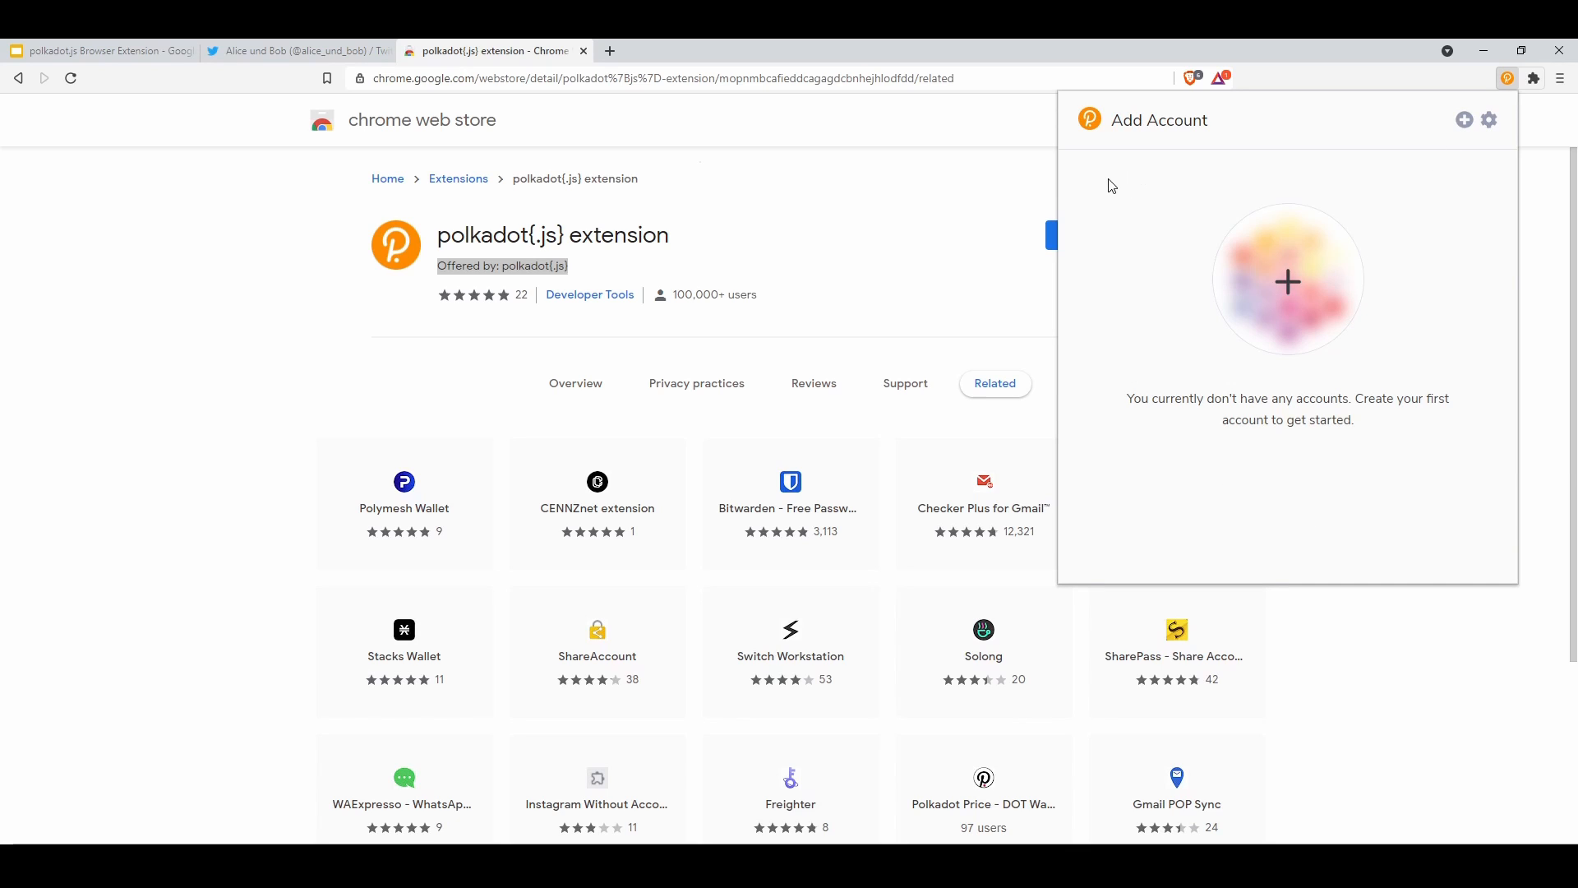
pyautogui.click(1465, 123)
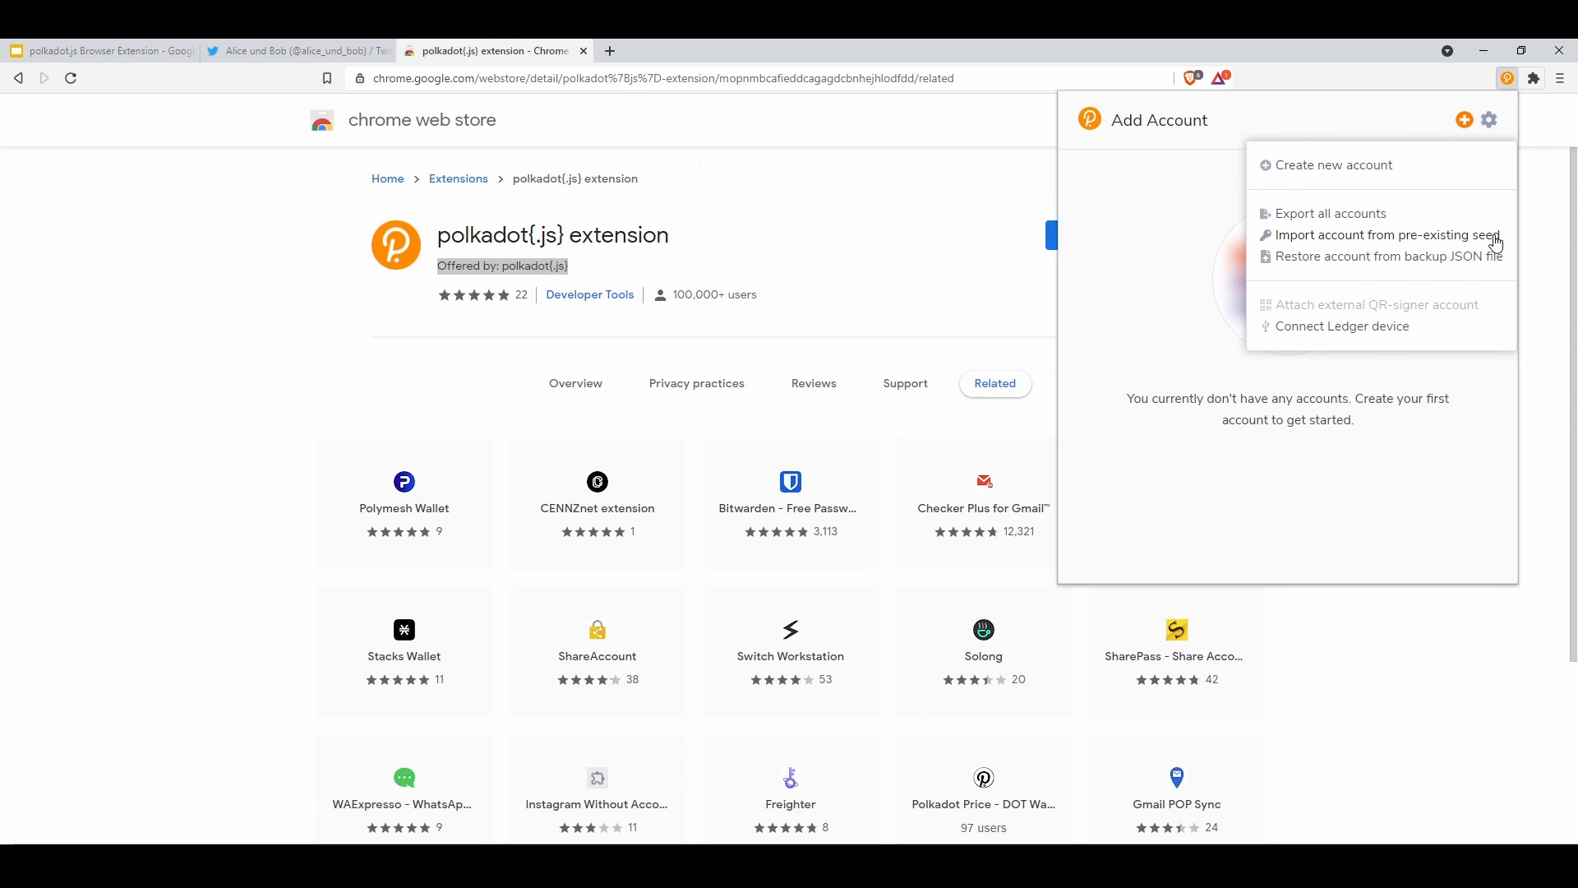
pyautogui.click(1335, 172)
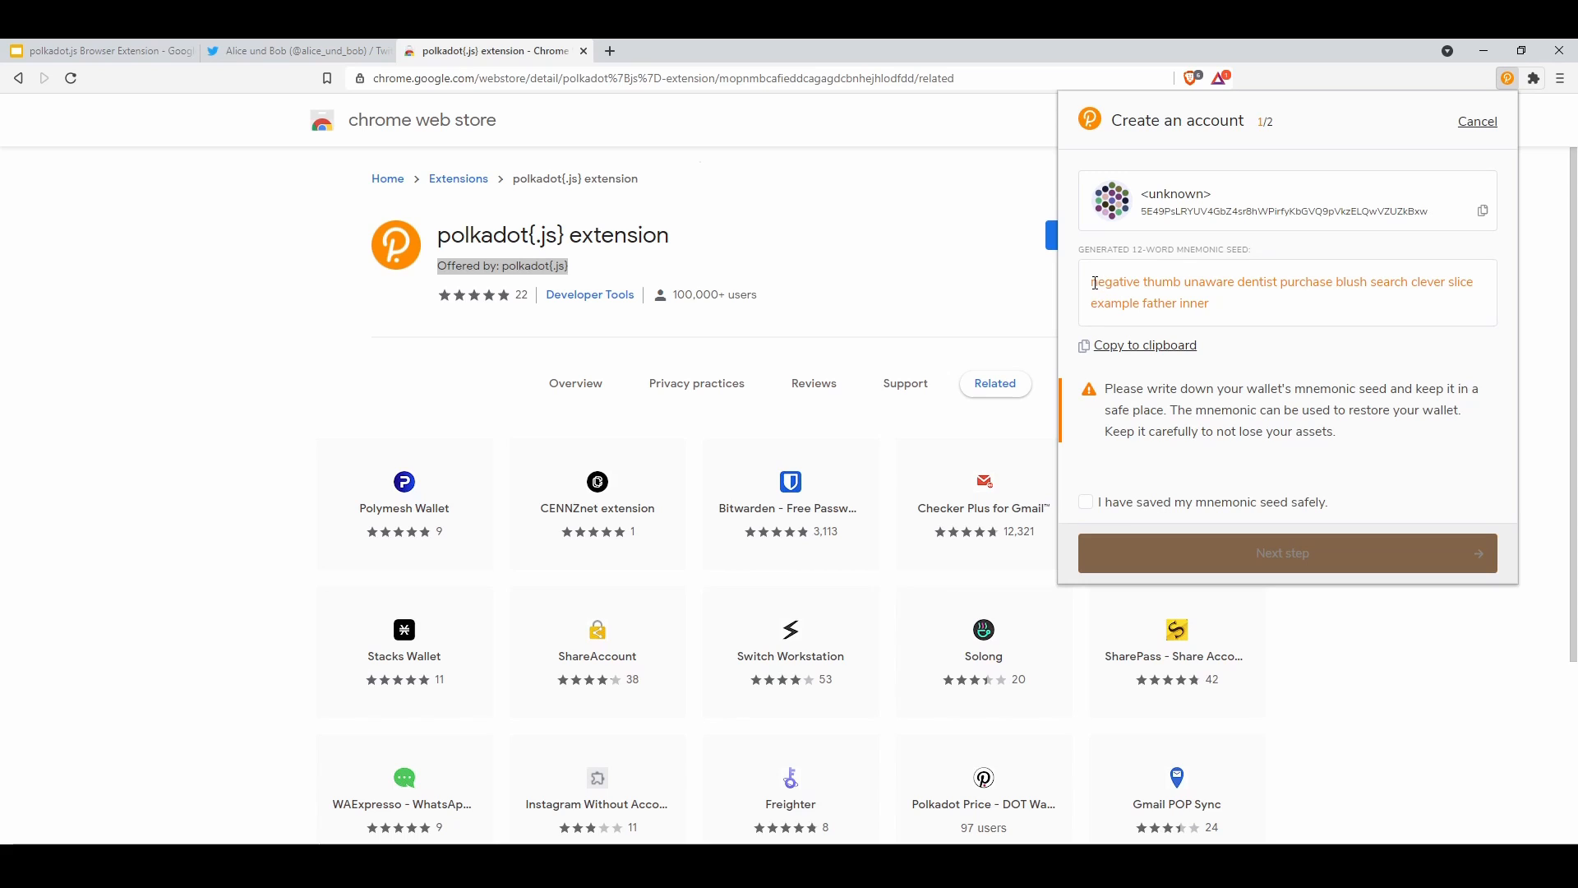
pyautogui.moveTo(1093, 284)
pyautogui.mouseDown()
pyautogui.moveTo(1250, 303)
pyautogui.moveTo(1089, 281)
pyautogui.mouseUp()
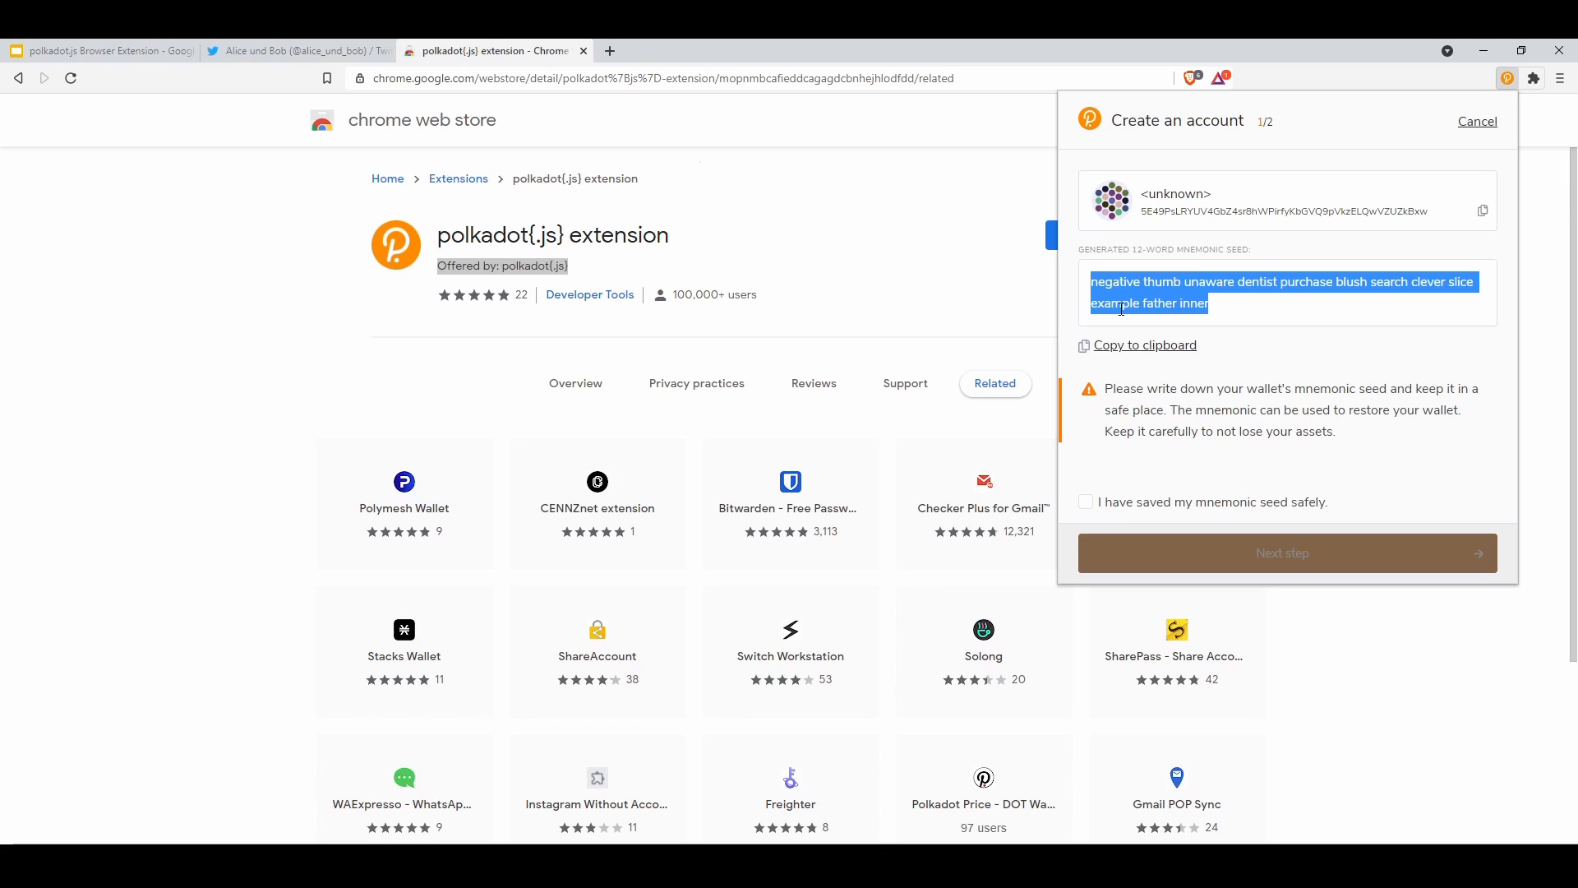
pyautogui.click(1278, 317)
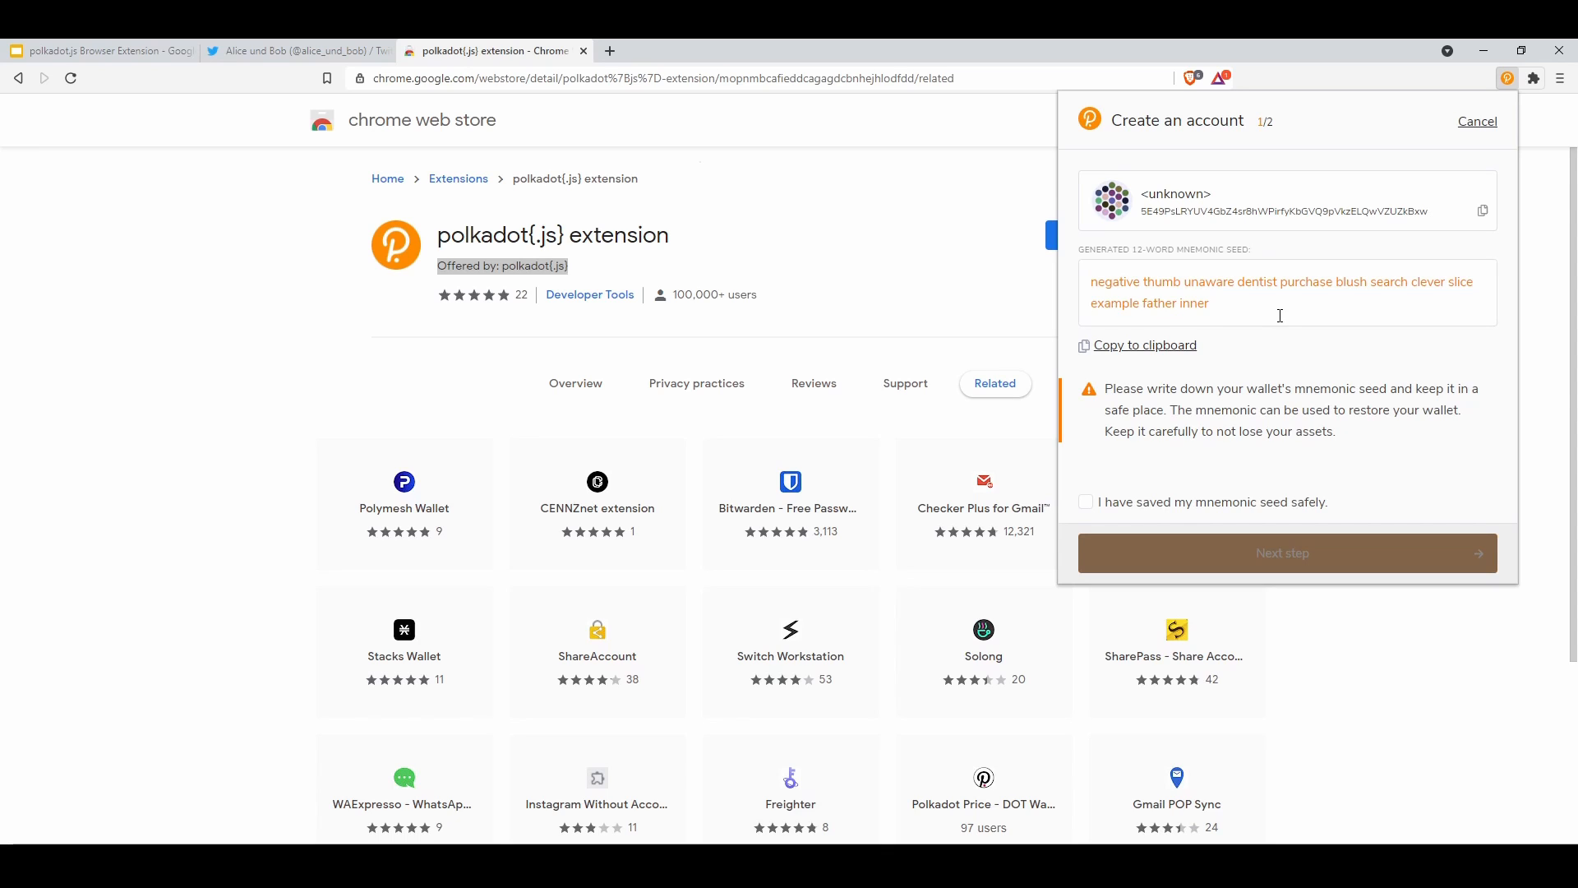
pyautogui.moveTo(1279, 318); pyautogui.dragTo(1092, 281)
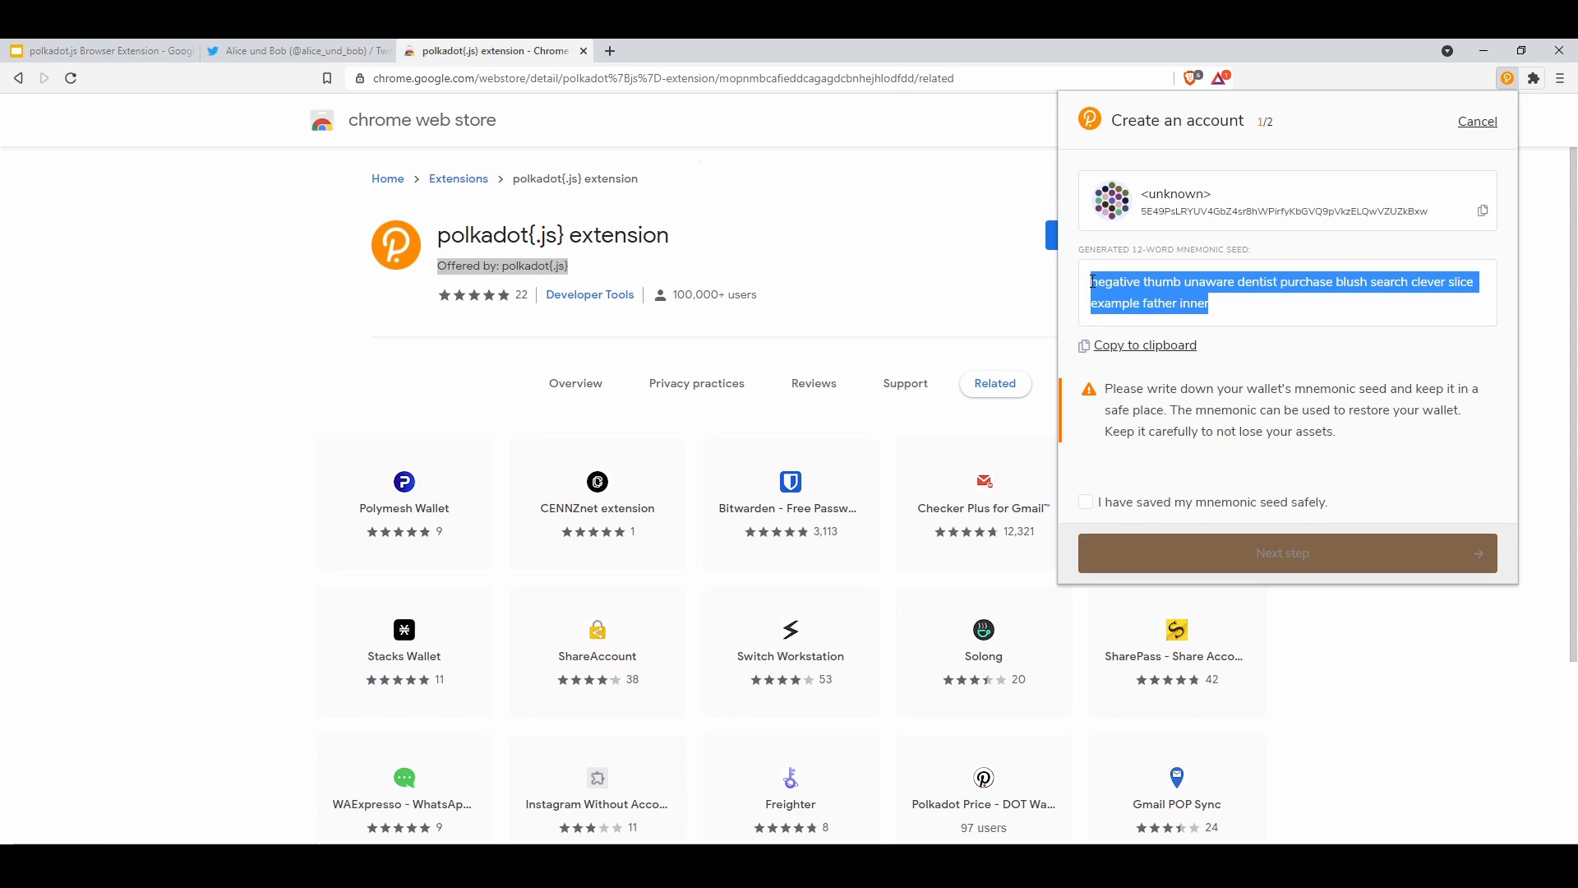
pyautogui.click(1092, 281)
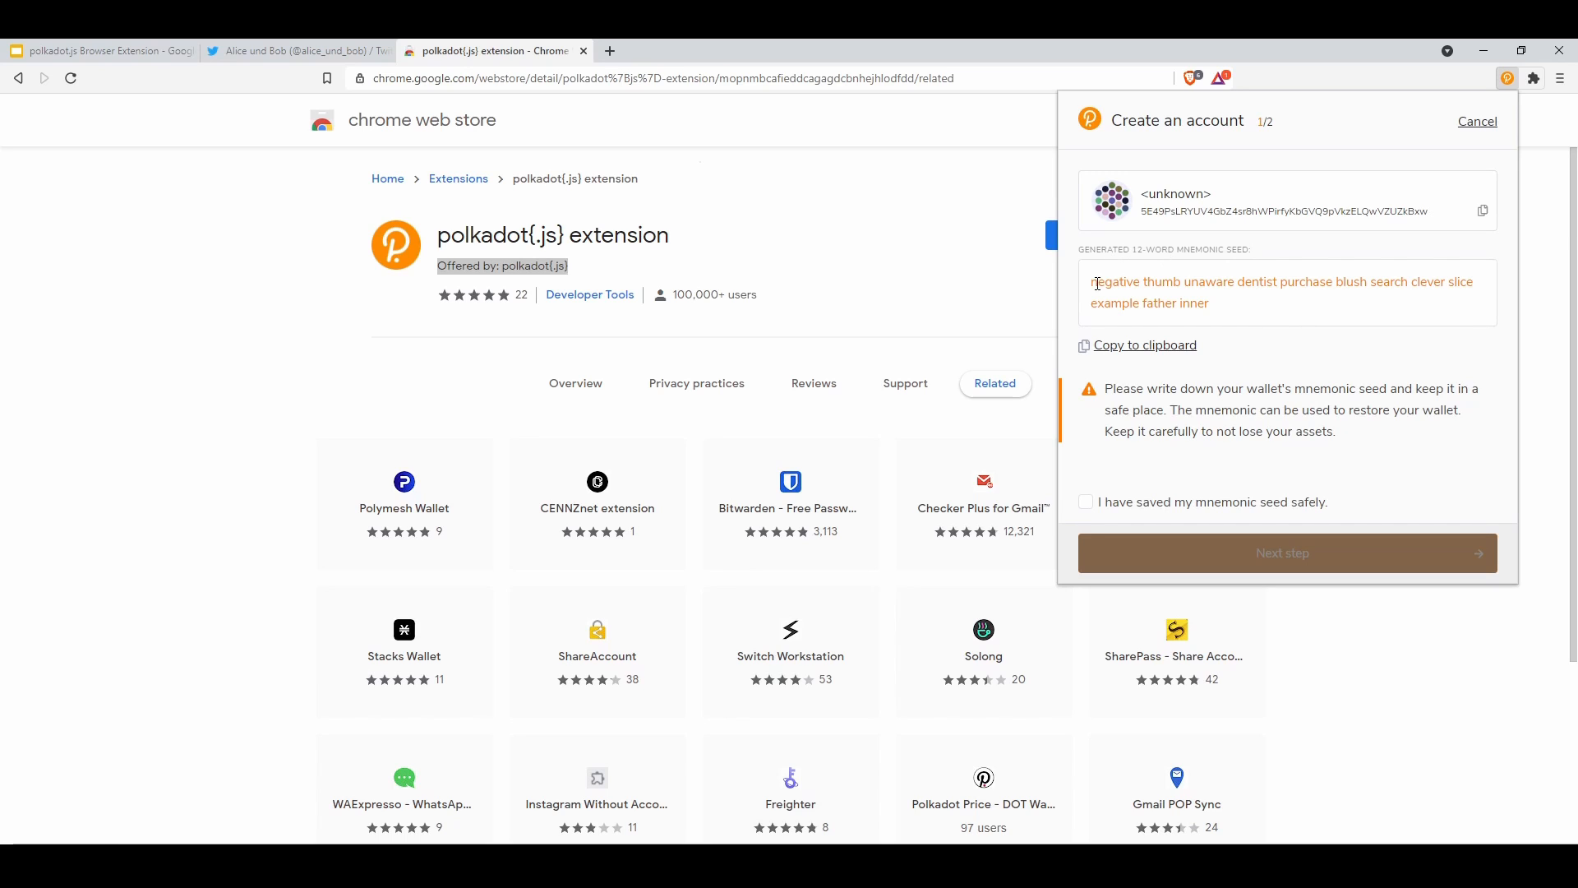
pyautogui.moveTo(1091, 286); pyautogui.dragTo(1214, 309)
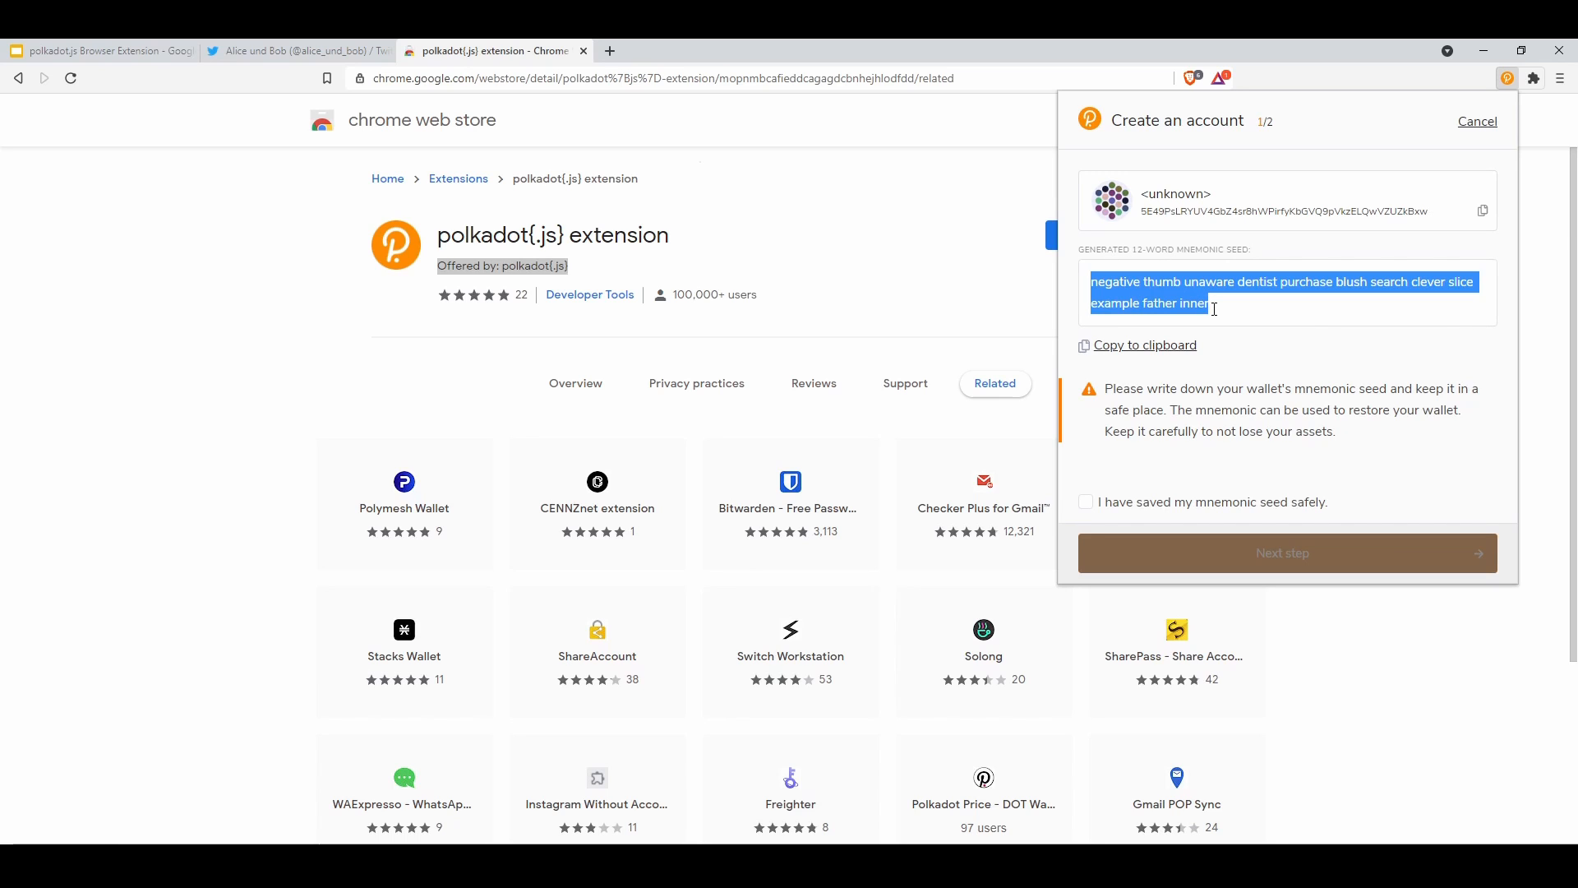
pyautogui.click(1094, 282)
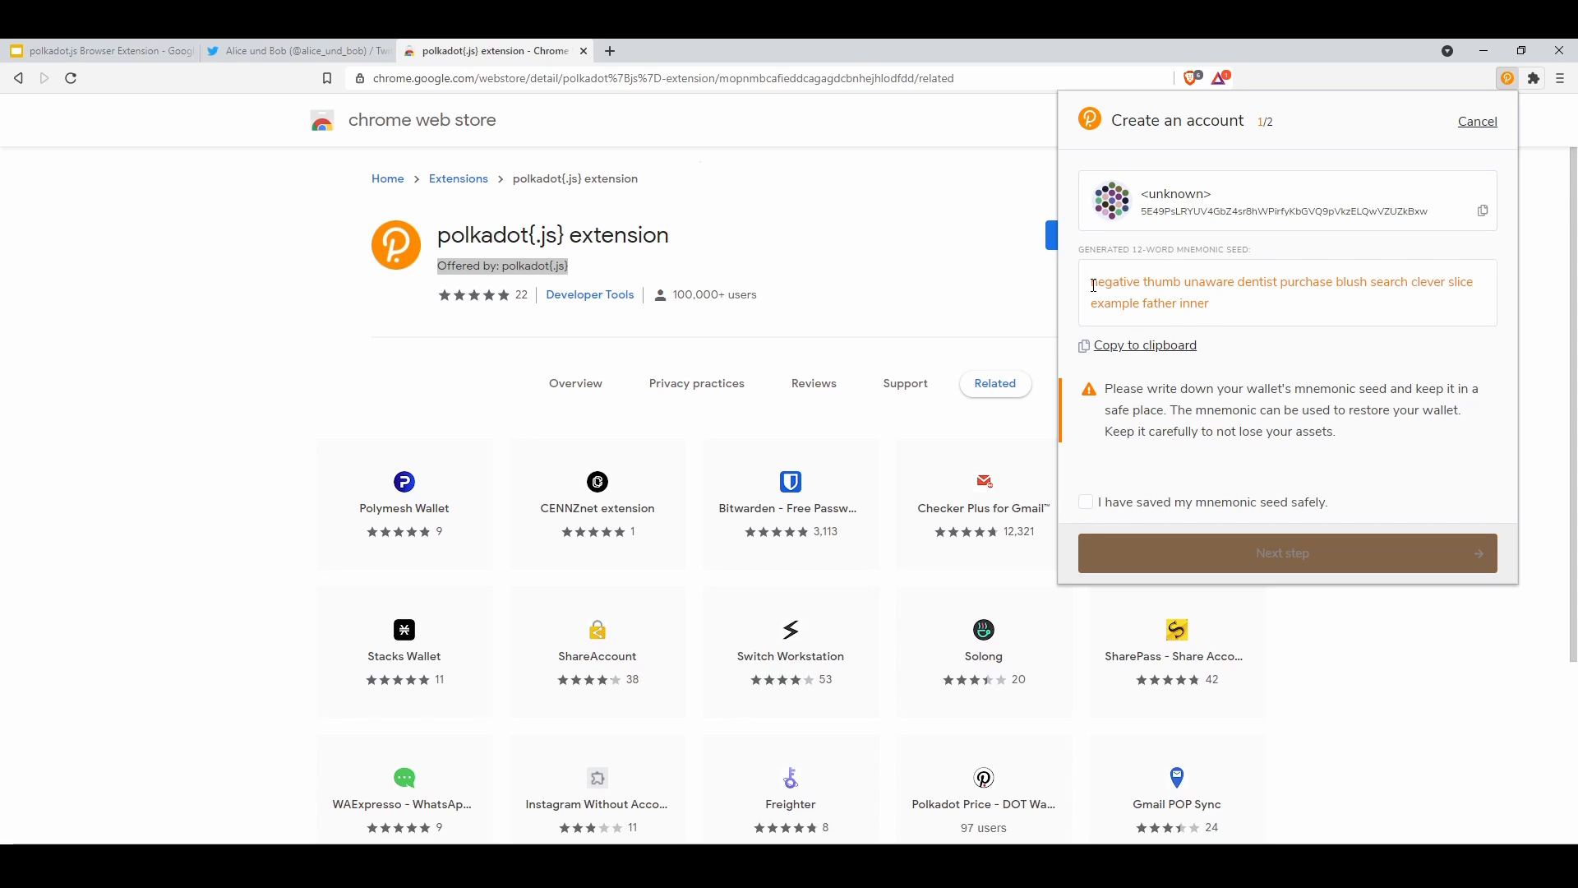
pyautogui.moveTo(1093, 285); pyautogui.dragTo(1225, 285)
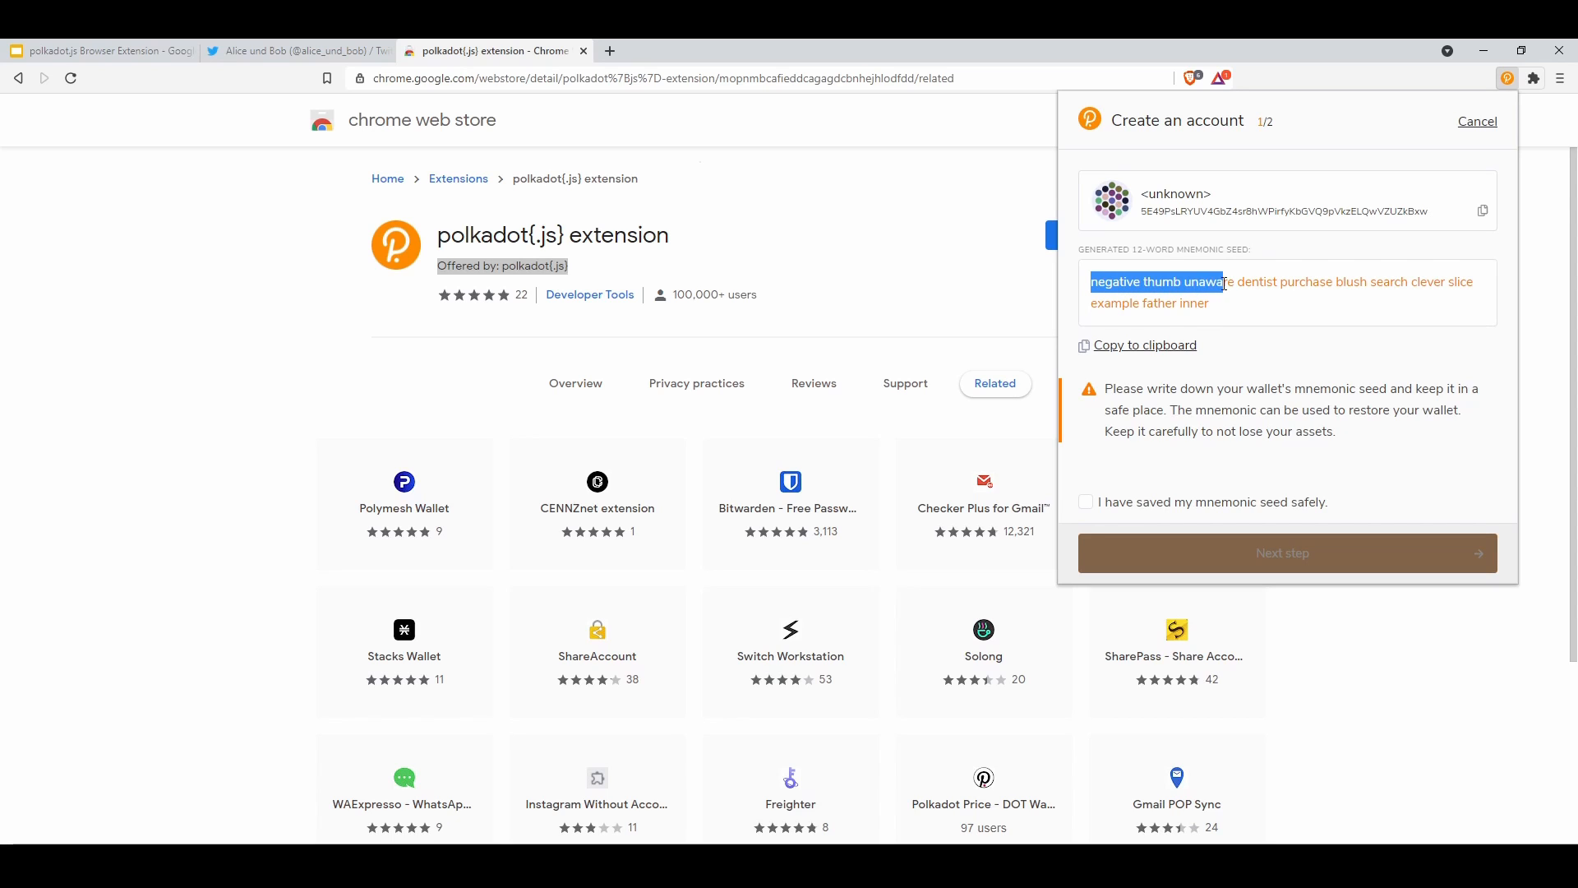
pyautogui.click(1477, 123)
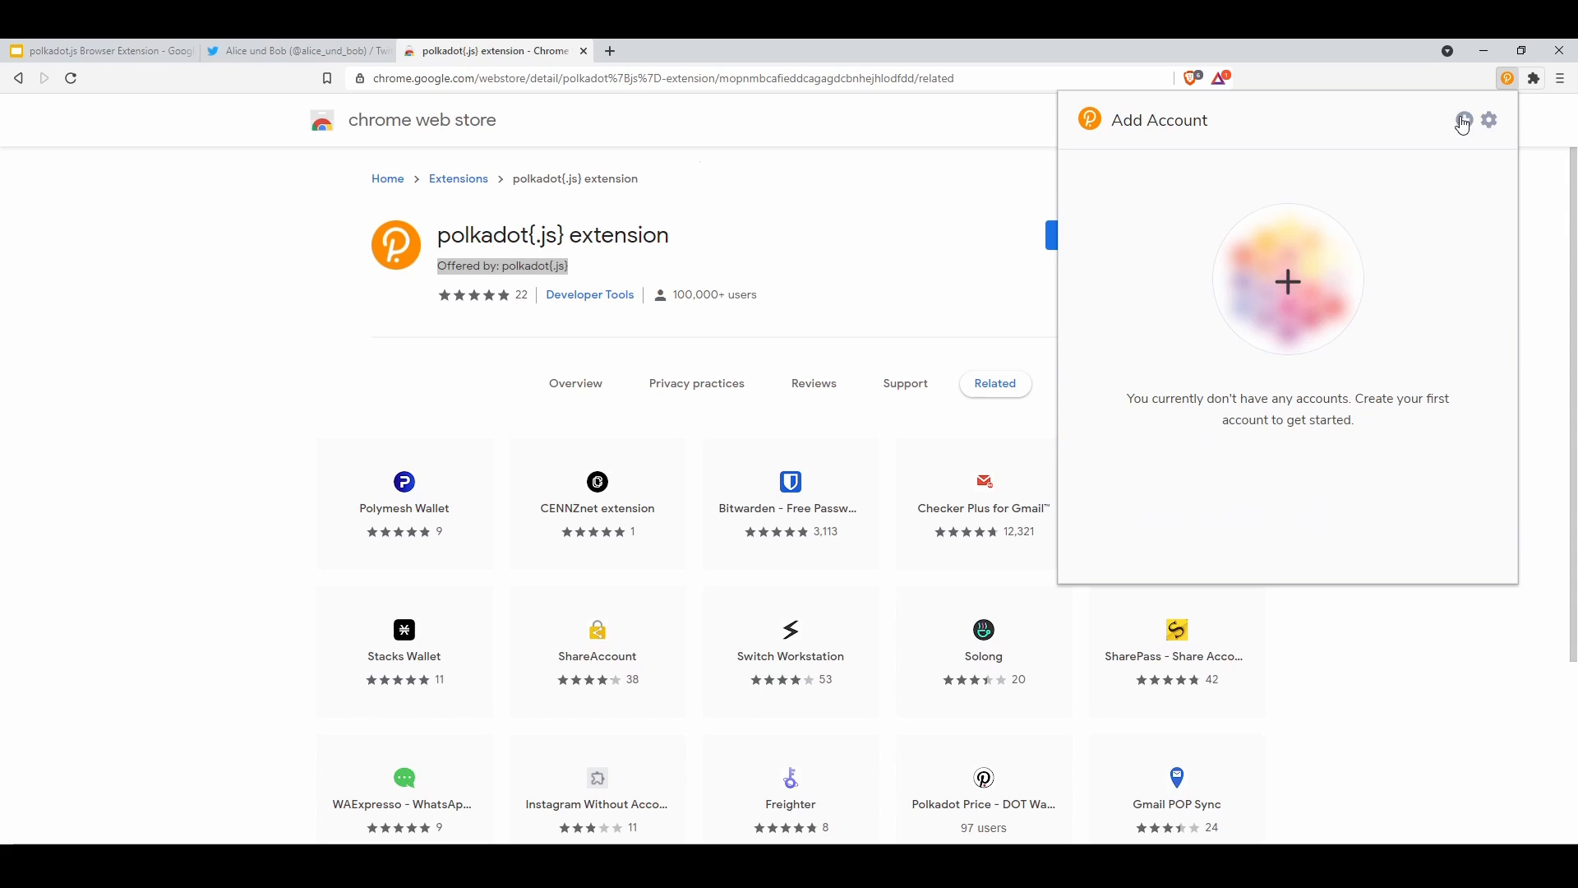
# Start creating a new account, glance at the seed, then abandon that attempt
pyautogui.click(1466, 124)
pyautogui.click(1398, 173)
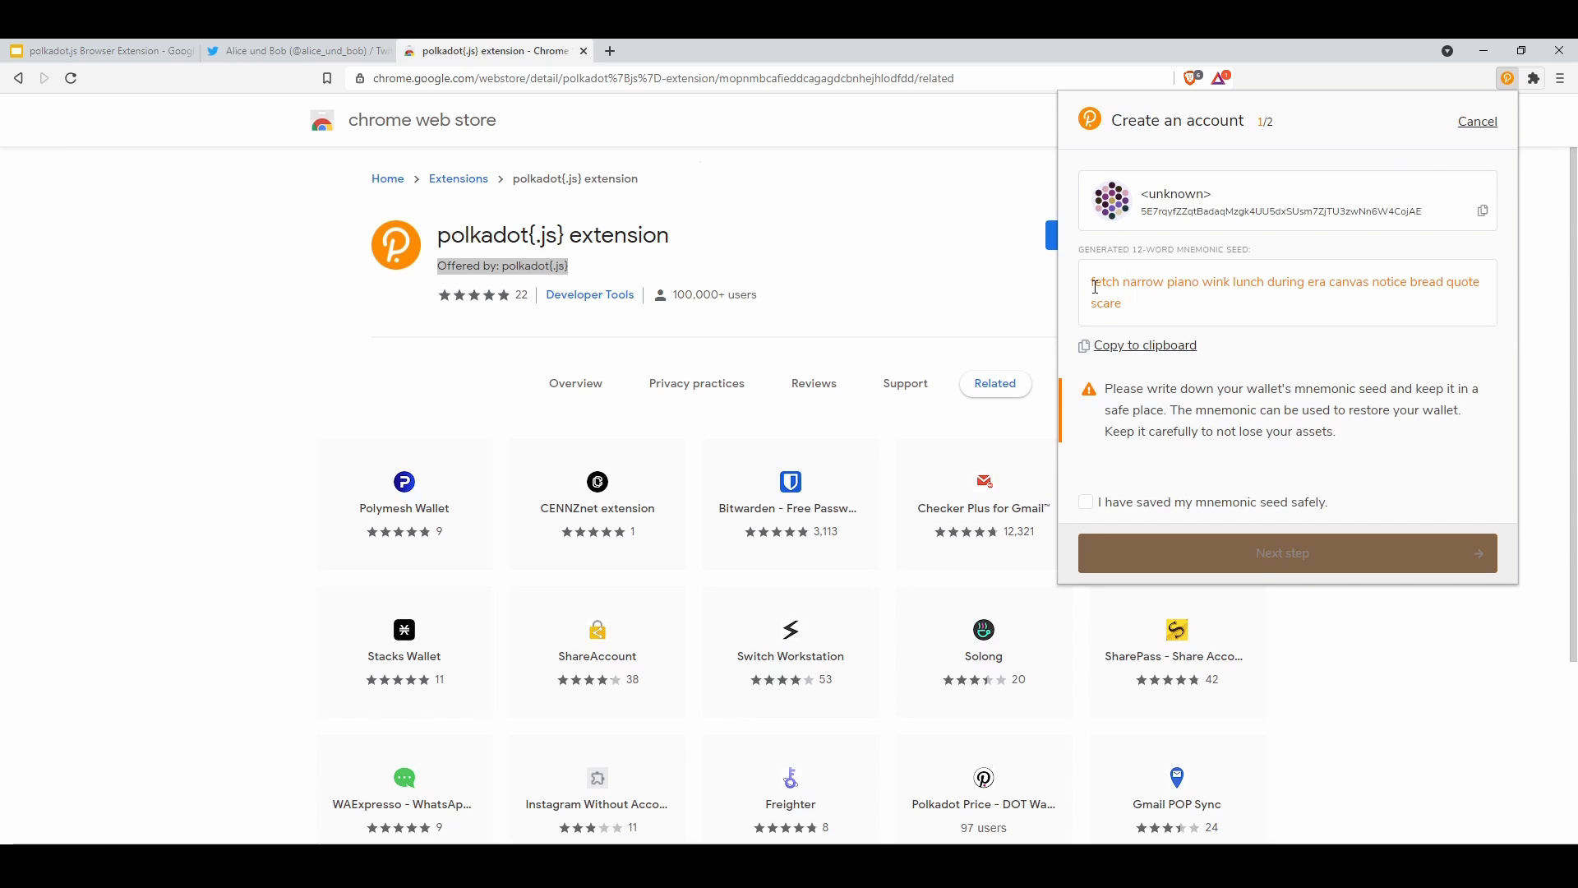
pyautogui.moveTo(1096, 284); pyautogui.dragTo(1253, 290)
pyautogui.click(1477, 123)
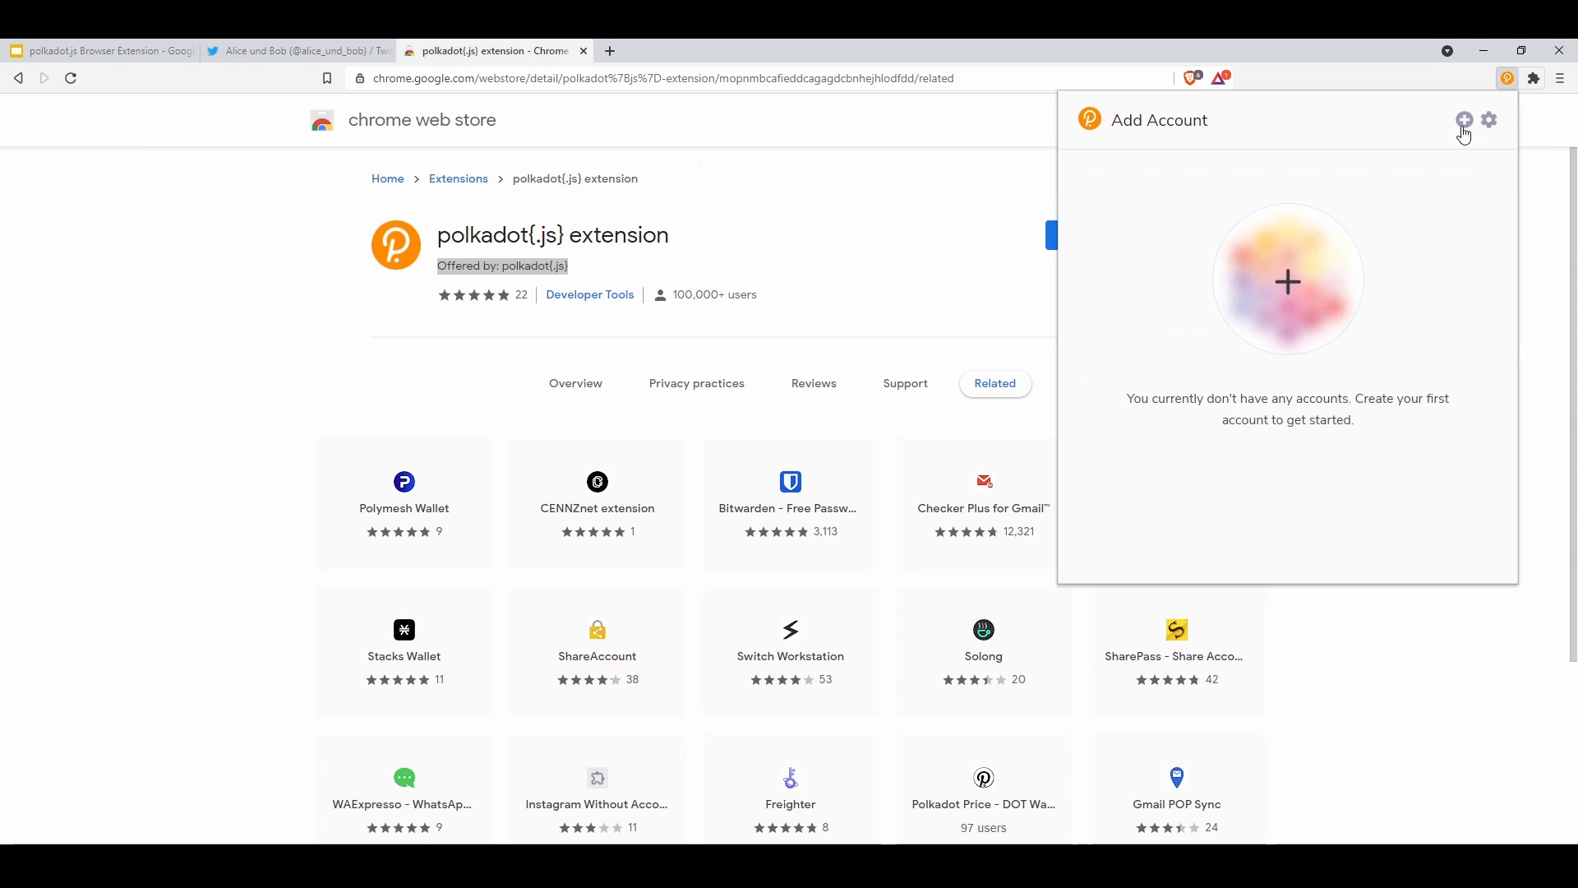
# Start a fresh account, select its 12-word seed, and tick 'I have saved my mnemonic seed safely'
pyautogui.click(1465, 121)
pyautogui.click(1419, 165)
pyautogui.moveTo(1101, 283); pyautogui.dragTo(1437, 265)
pyautogui.click(1167, 275)
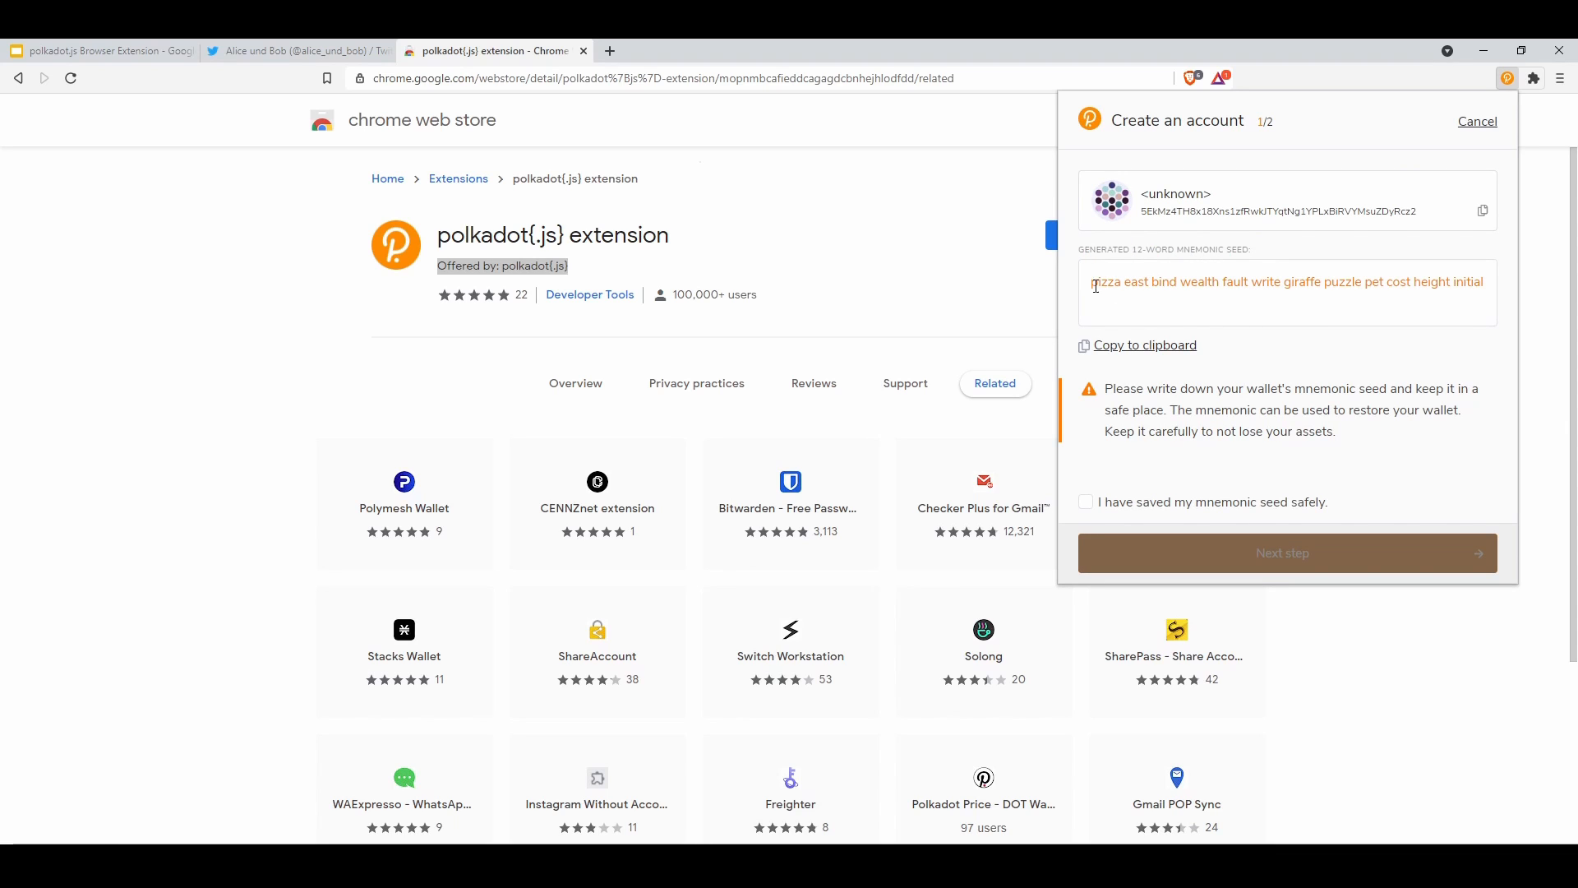
pyautogui.moveTo(1096, 283); pyautogui.dragTo(1488, 291)
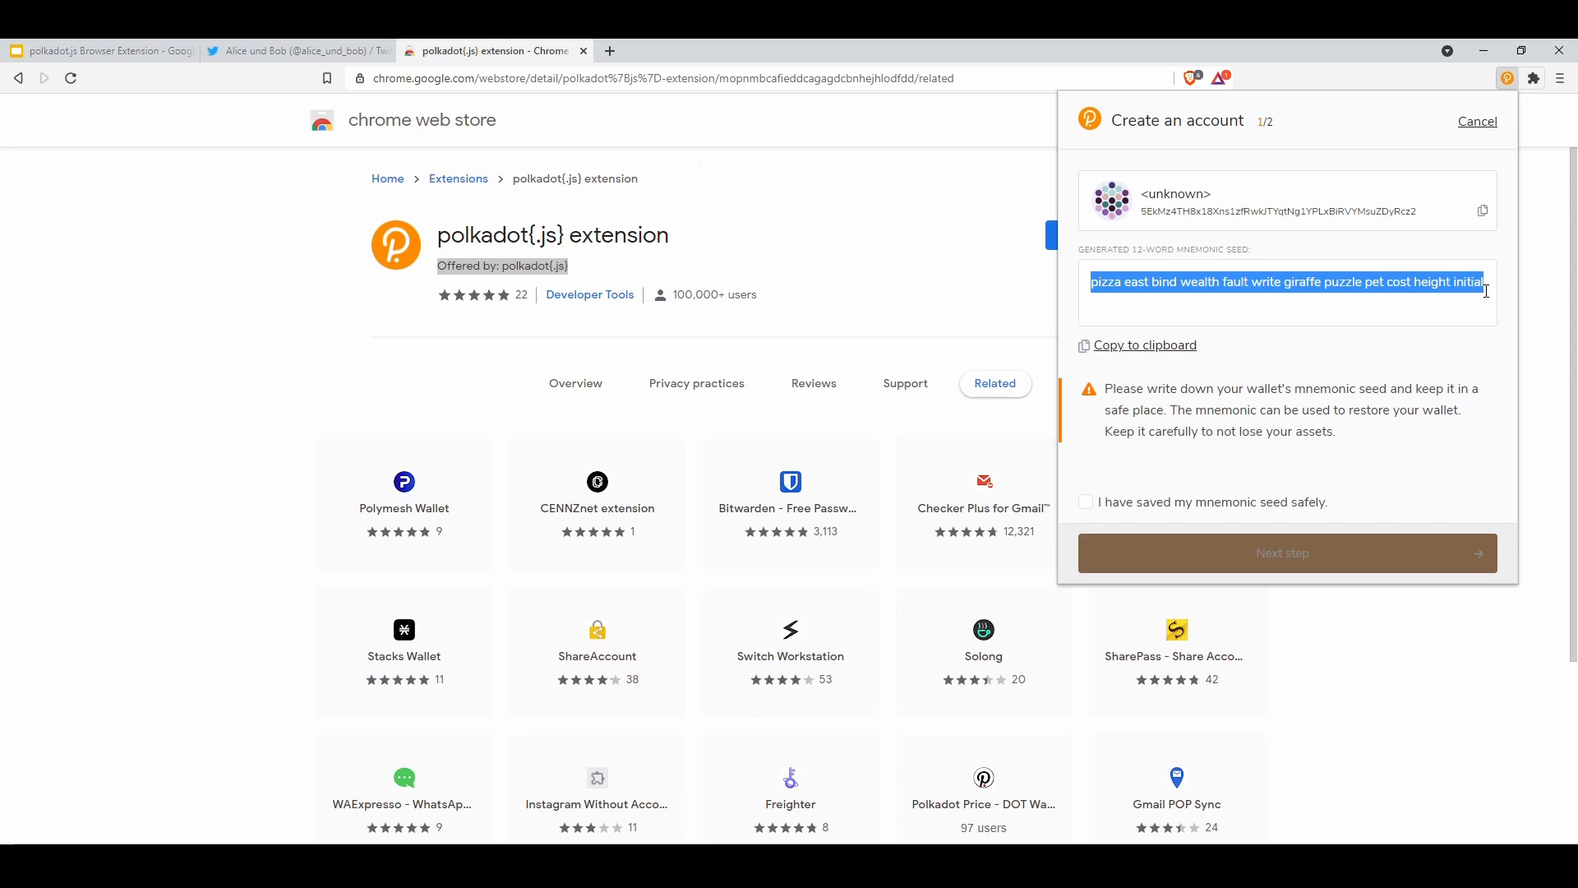
pyautogui.click(1487, 291)
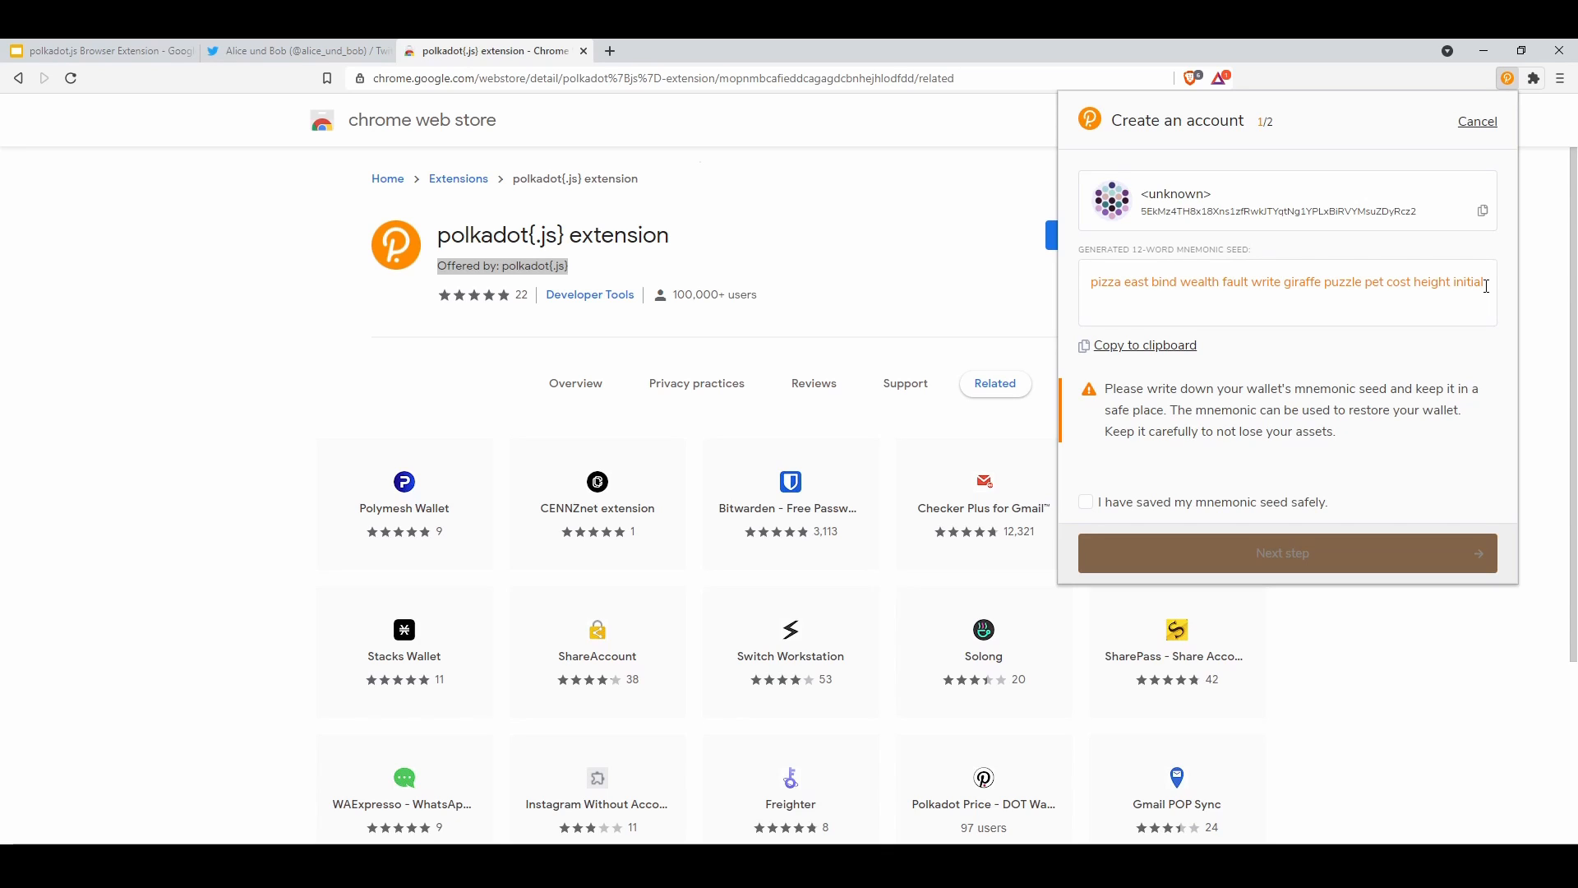
pyautogui.moveTo(1487, 286); pyautogui.dragTo(1288, 286)
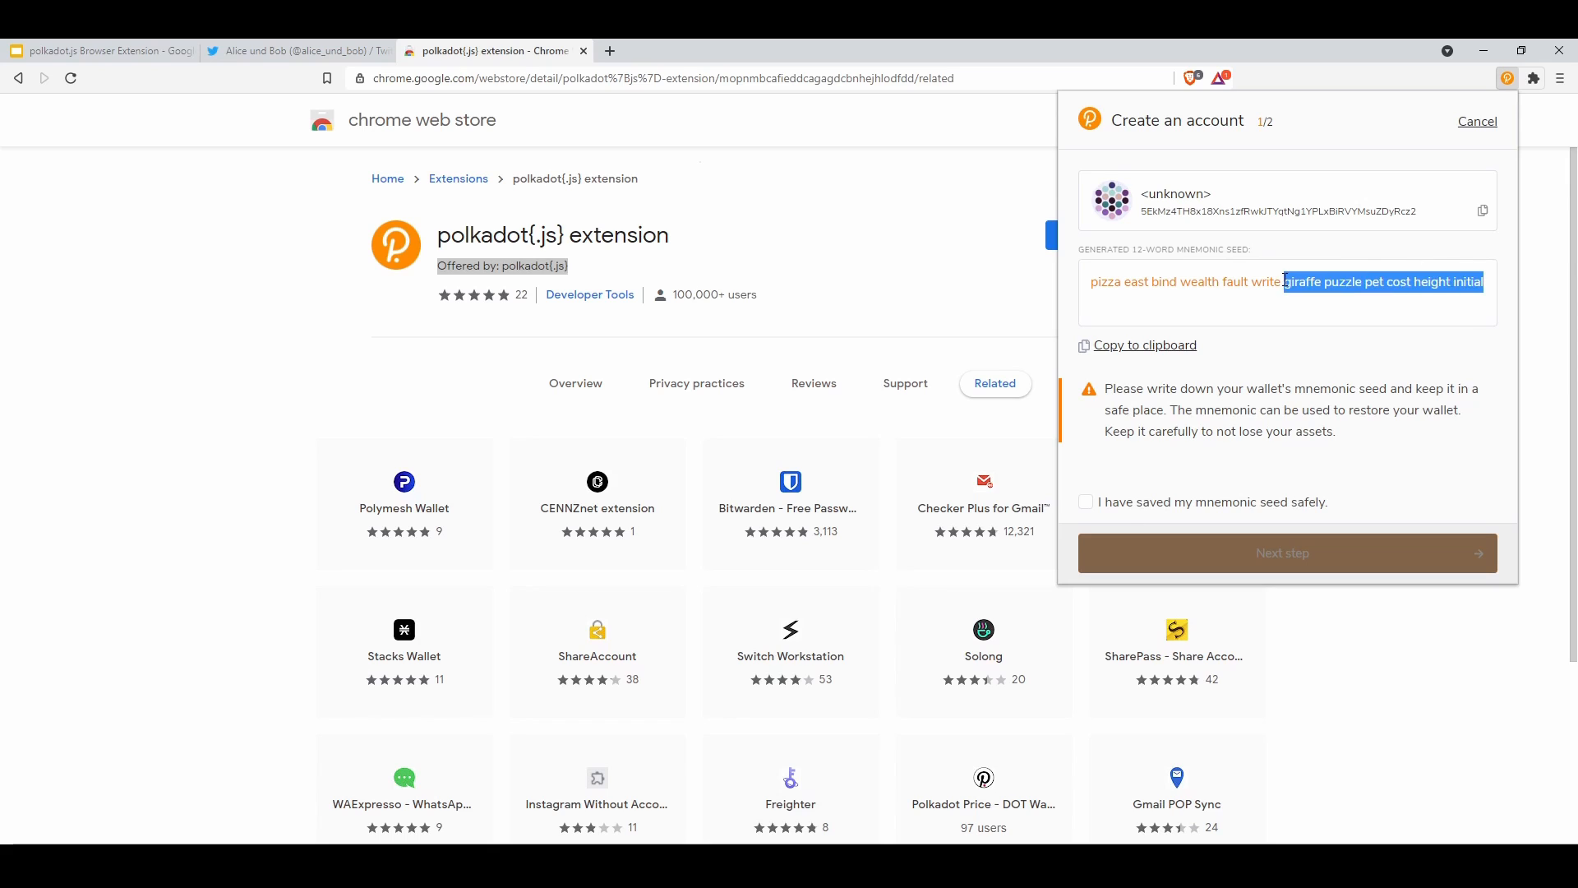
pyautogui.click(1288, 286)
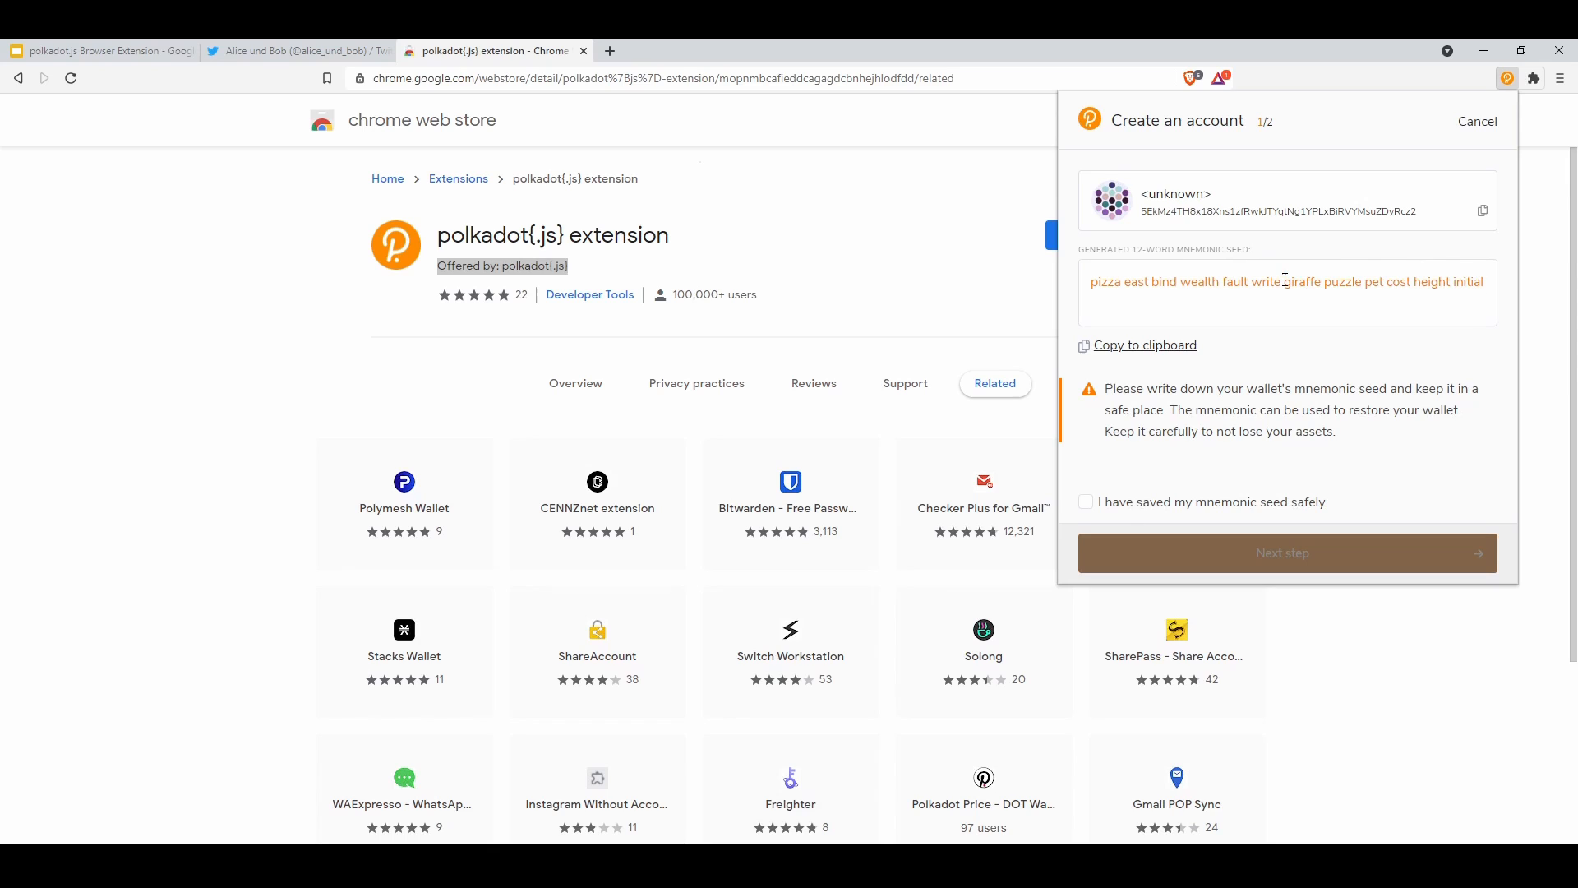
pyautogui.tripleClick(1134, 282)
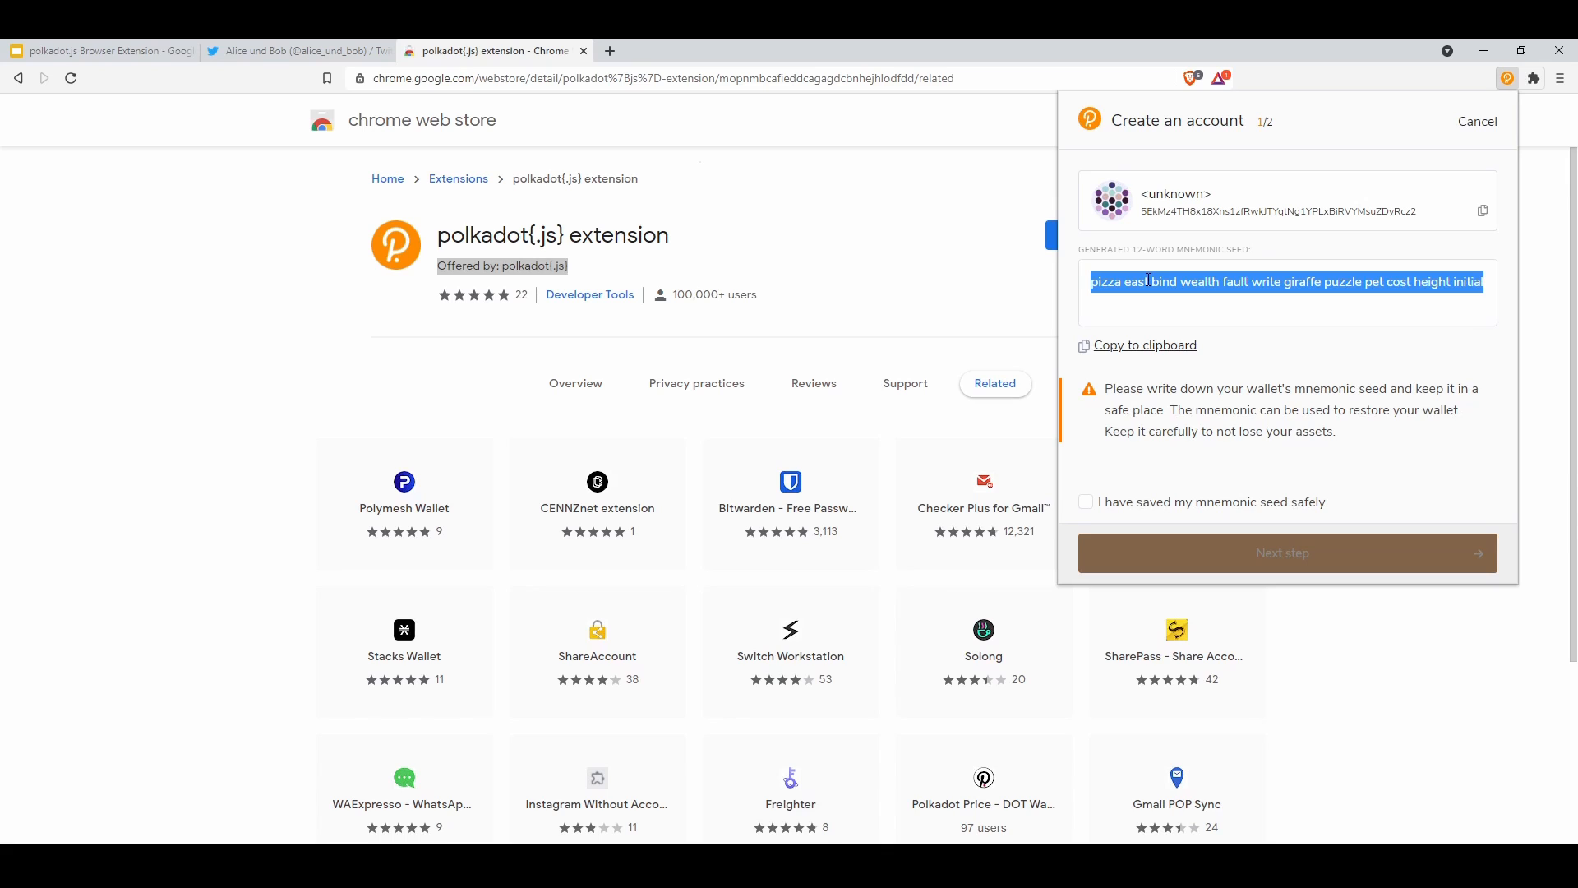
pyautogui.click(1086, 503)
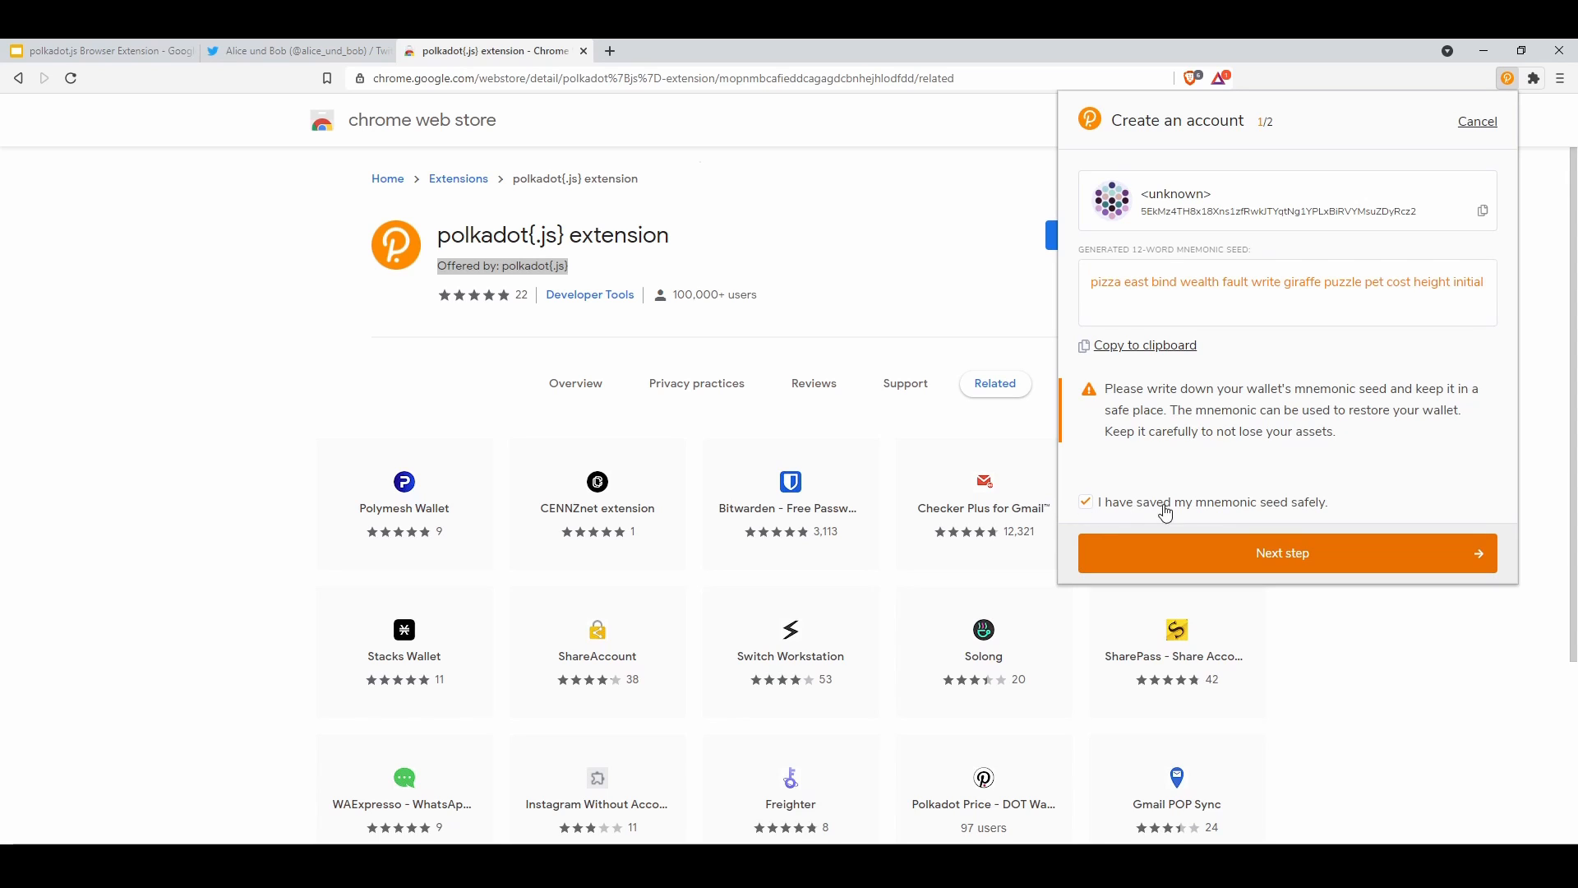
# Move to the next step, name the account Alice, and enter the password twice
pyautogui.click(1256, 554)
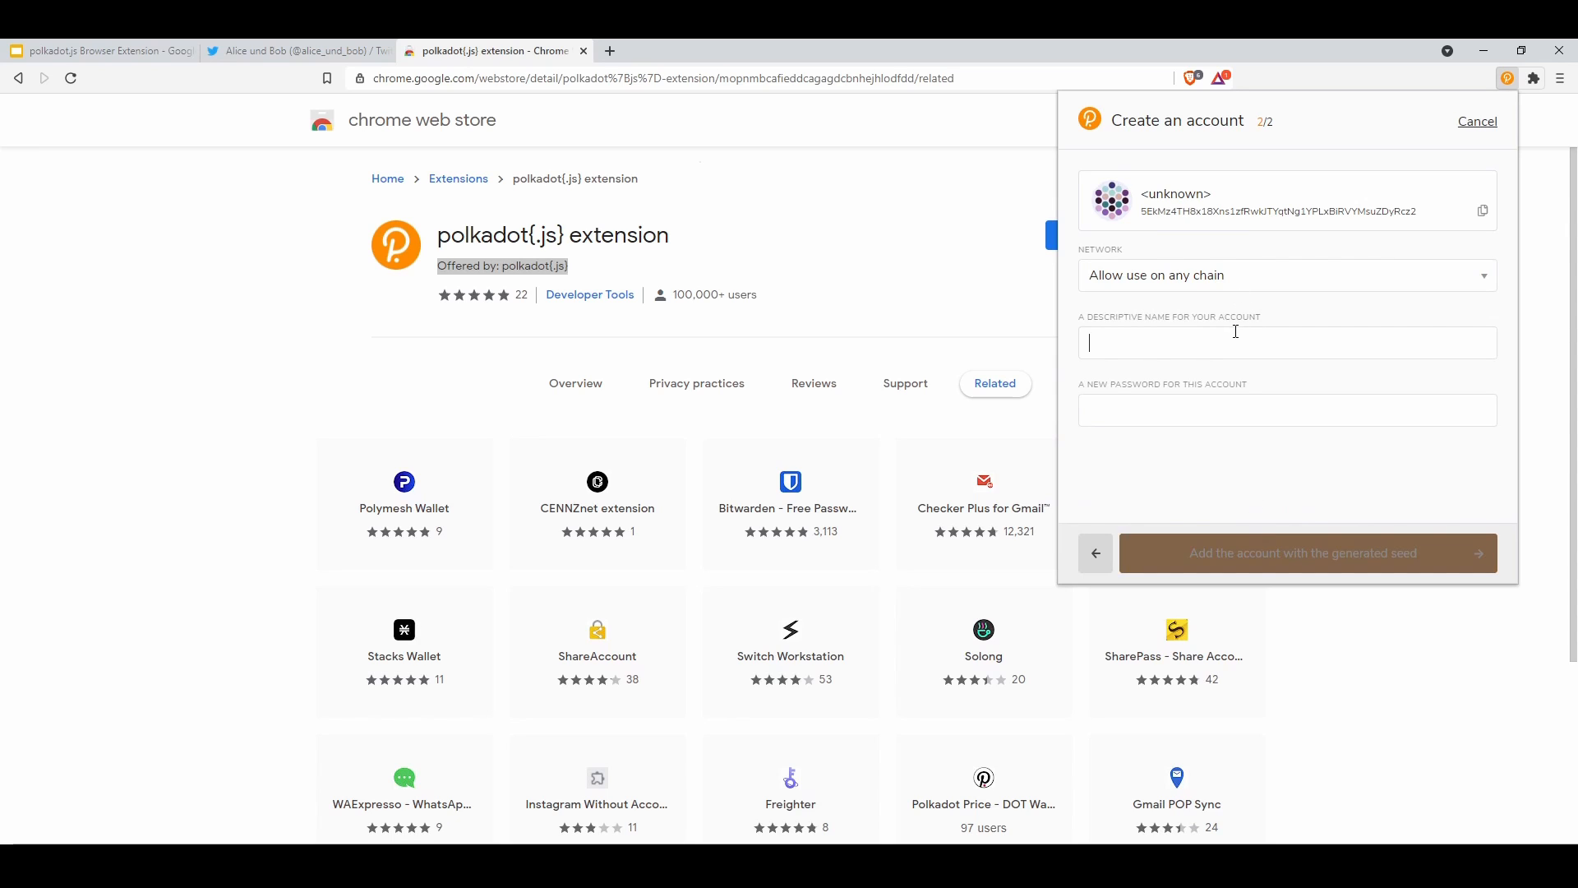
pyautogui.write('A')
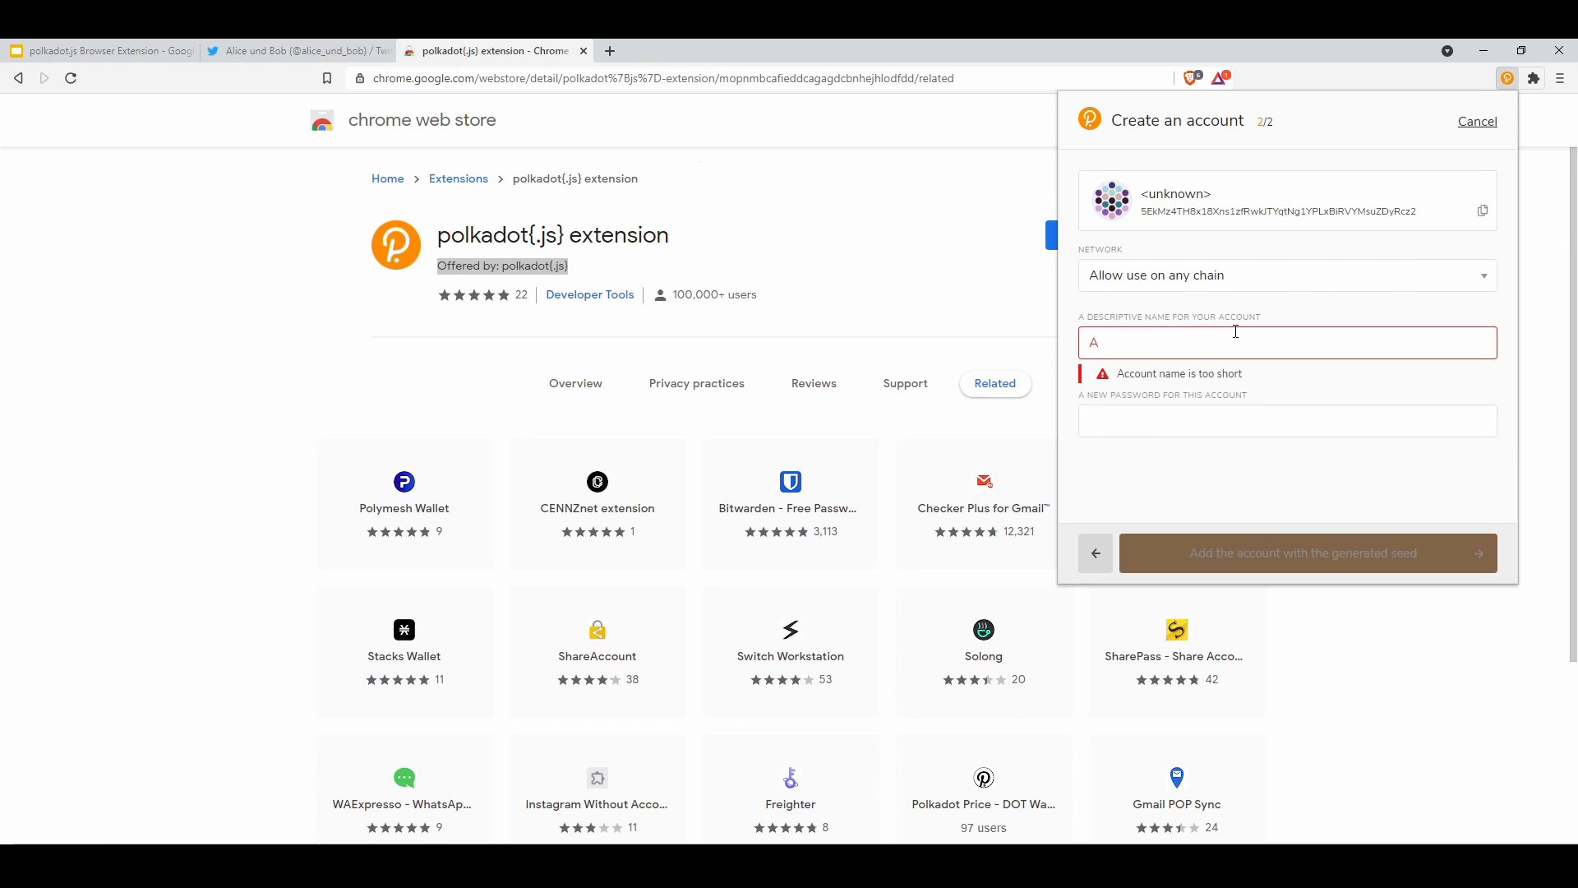
pyautogui.write('lice')
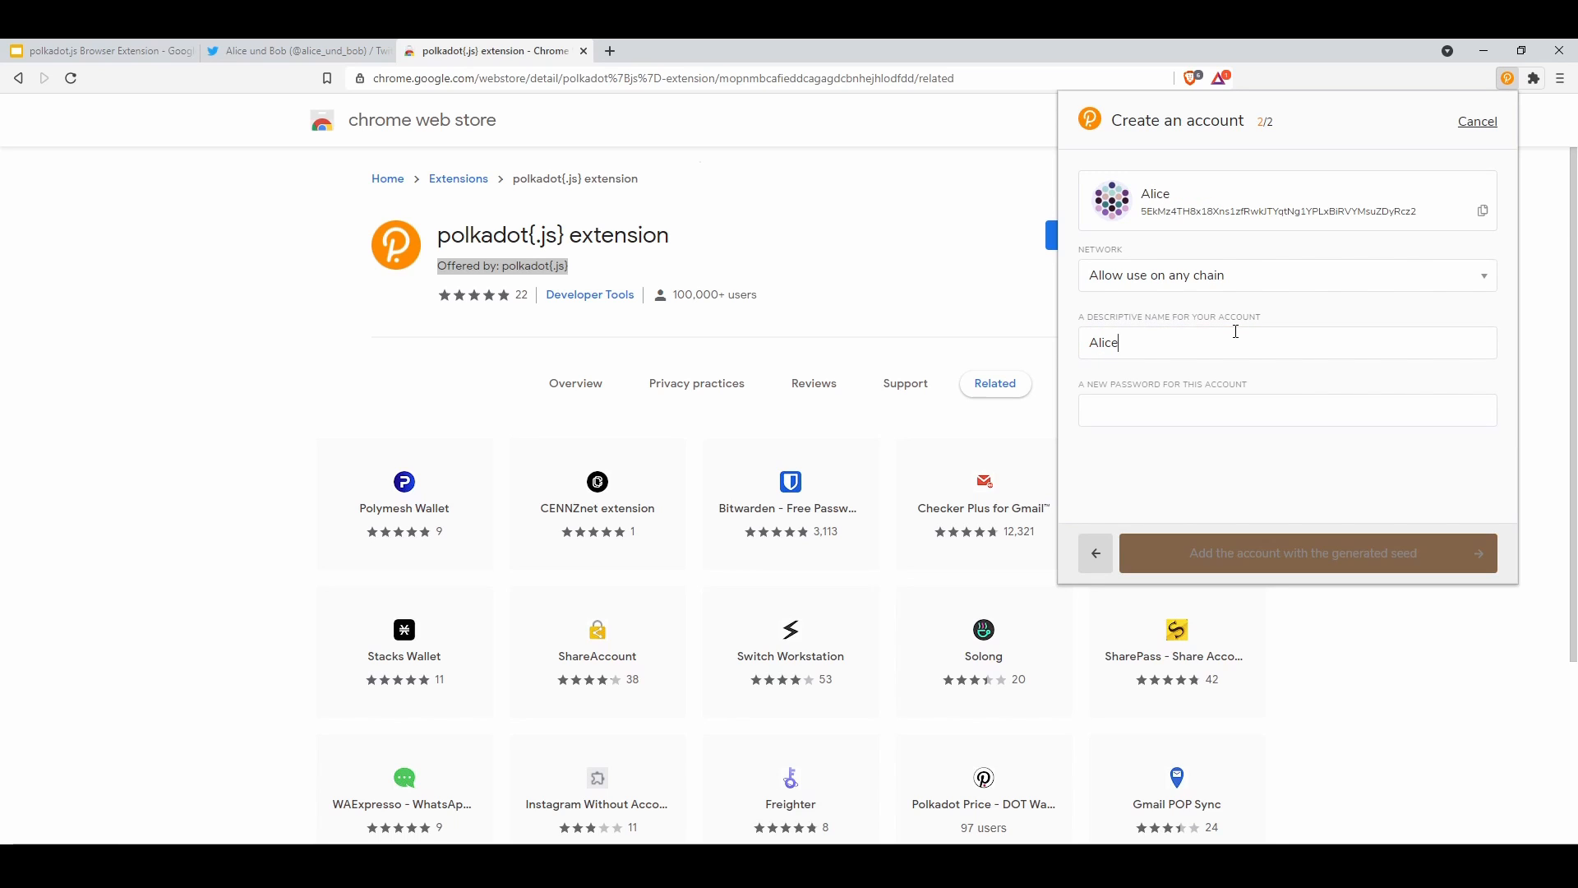
pyautogui.click(1132, 412)
pyautogui.write('•••••••••••••')
pyautogui.press('Tab')
pyautogui.write('•••••••••••••')
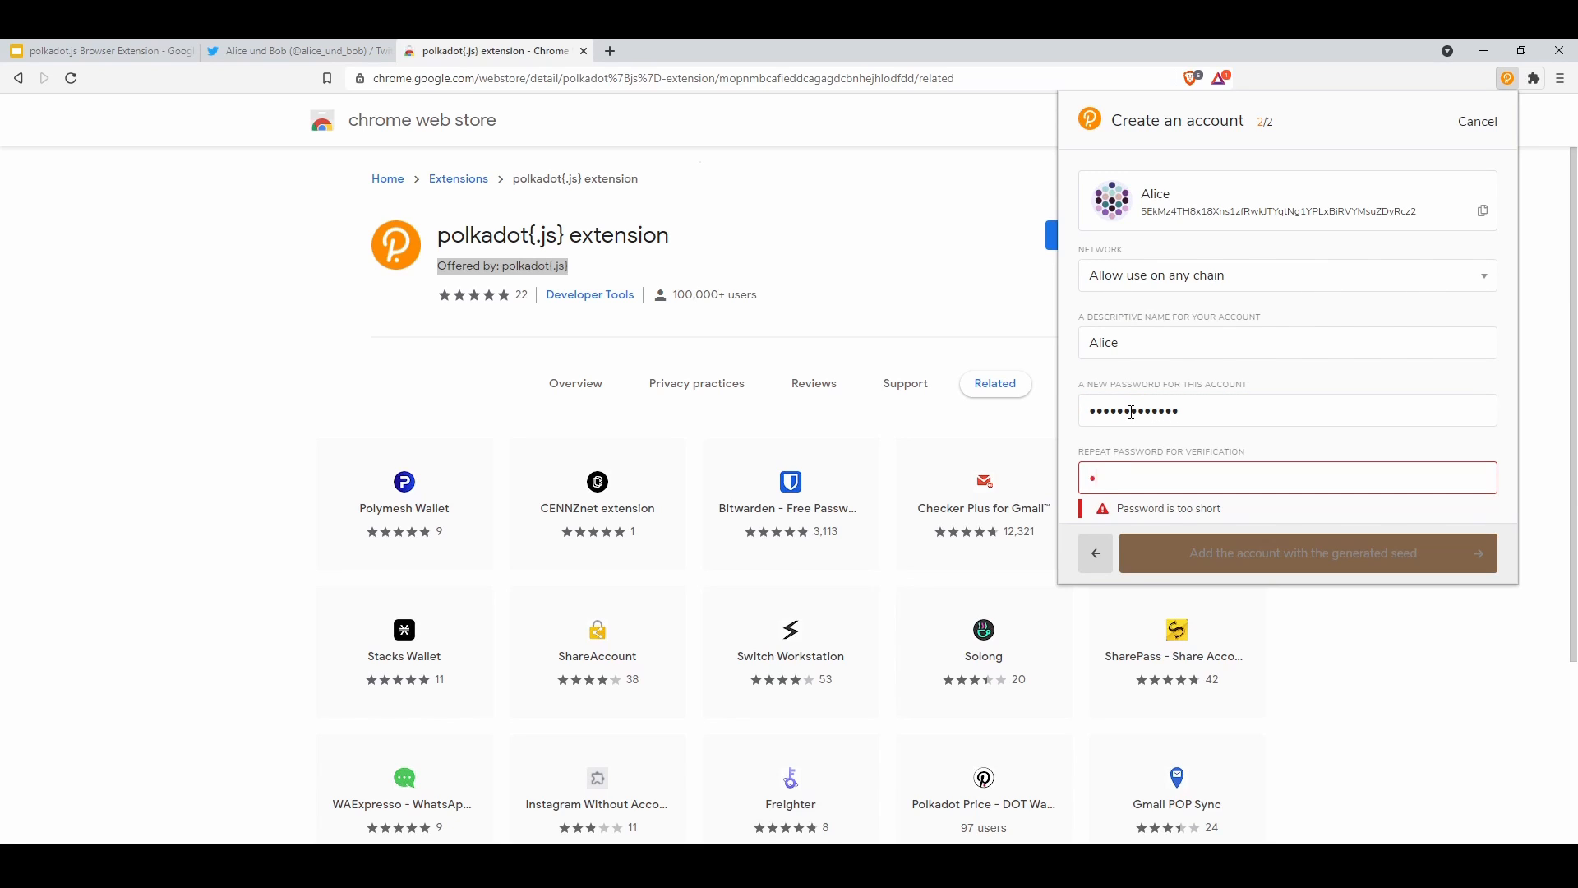
pyautogui.write('•')
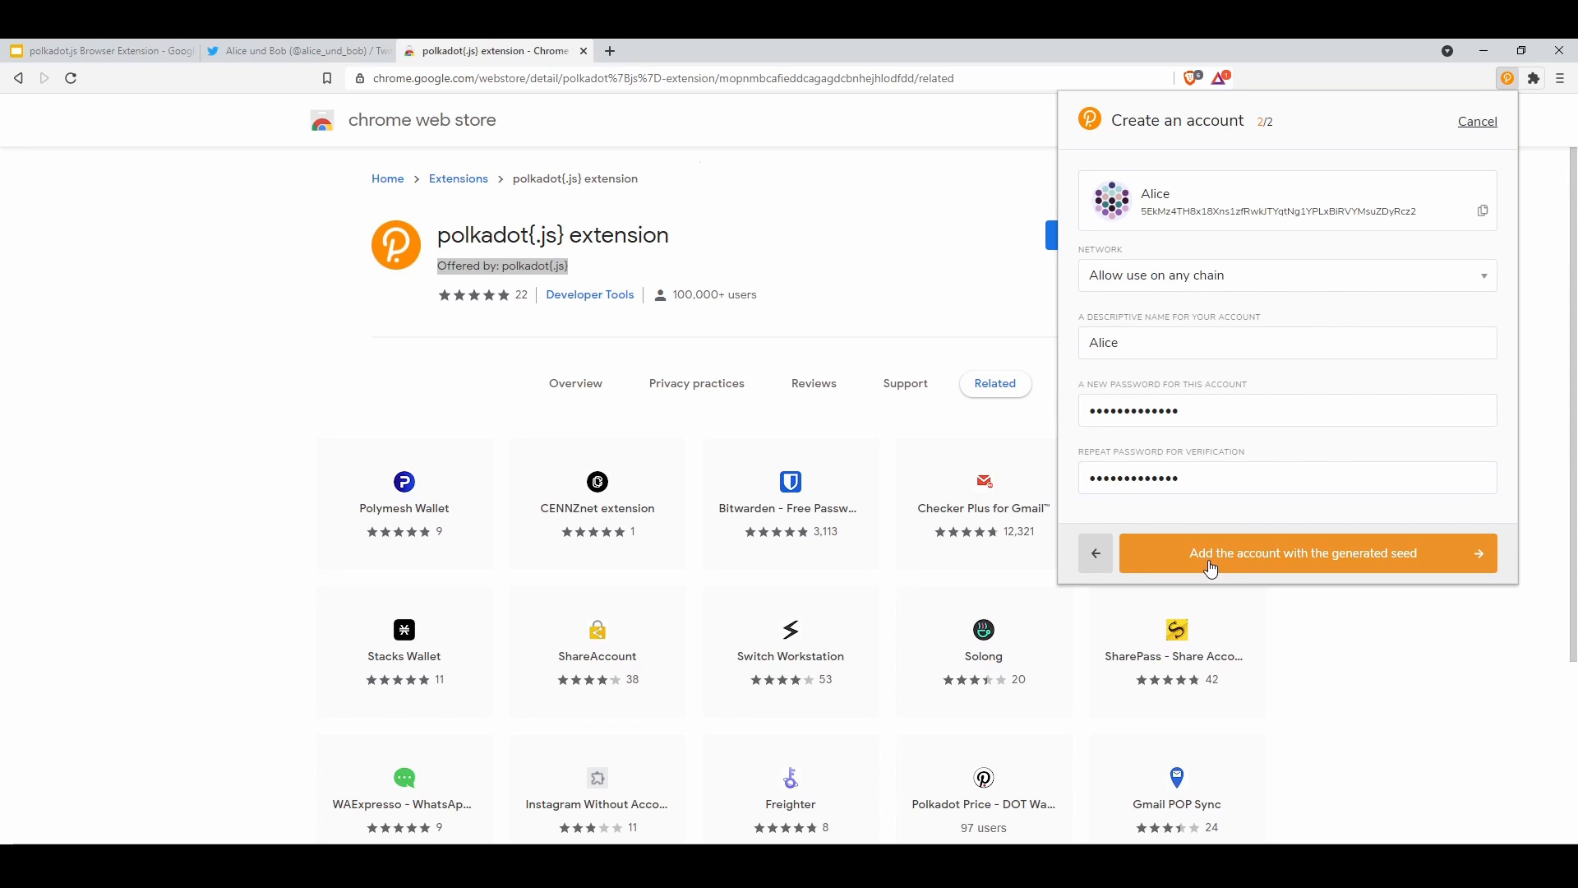
# Create the Alice account from the generated seed and restrict it to Polkadot Relay Chain
pyautogui.click(1329, 550)
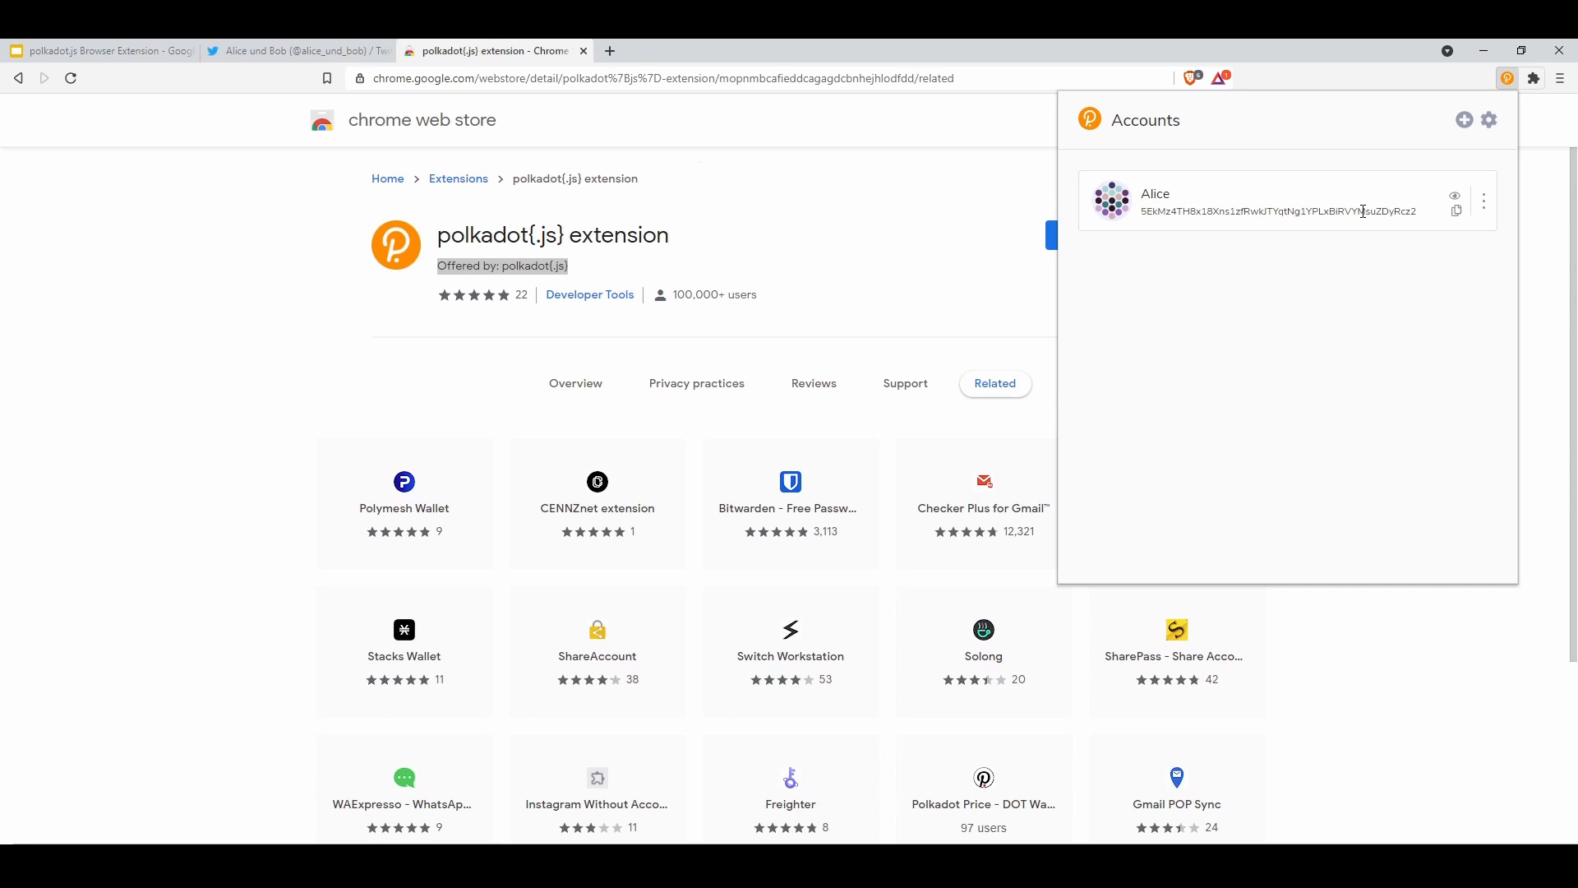
pyautogui.click(1485, 208)
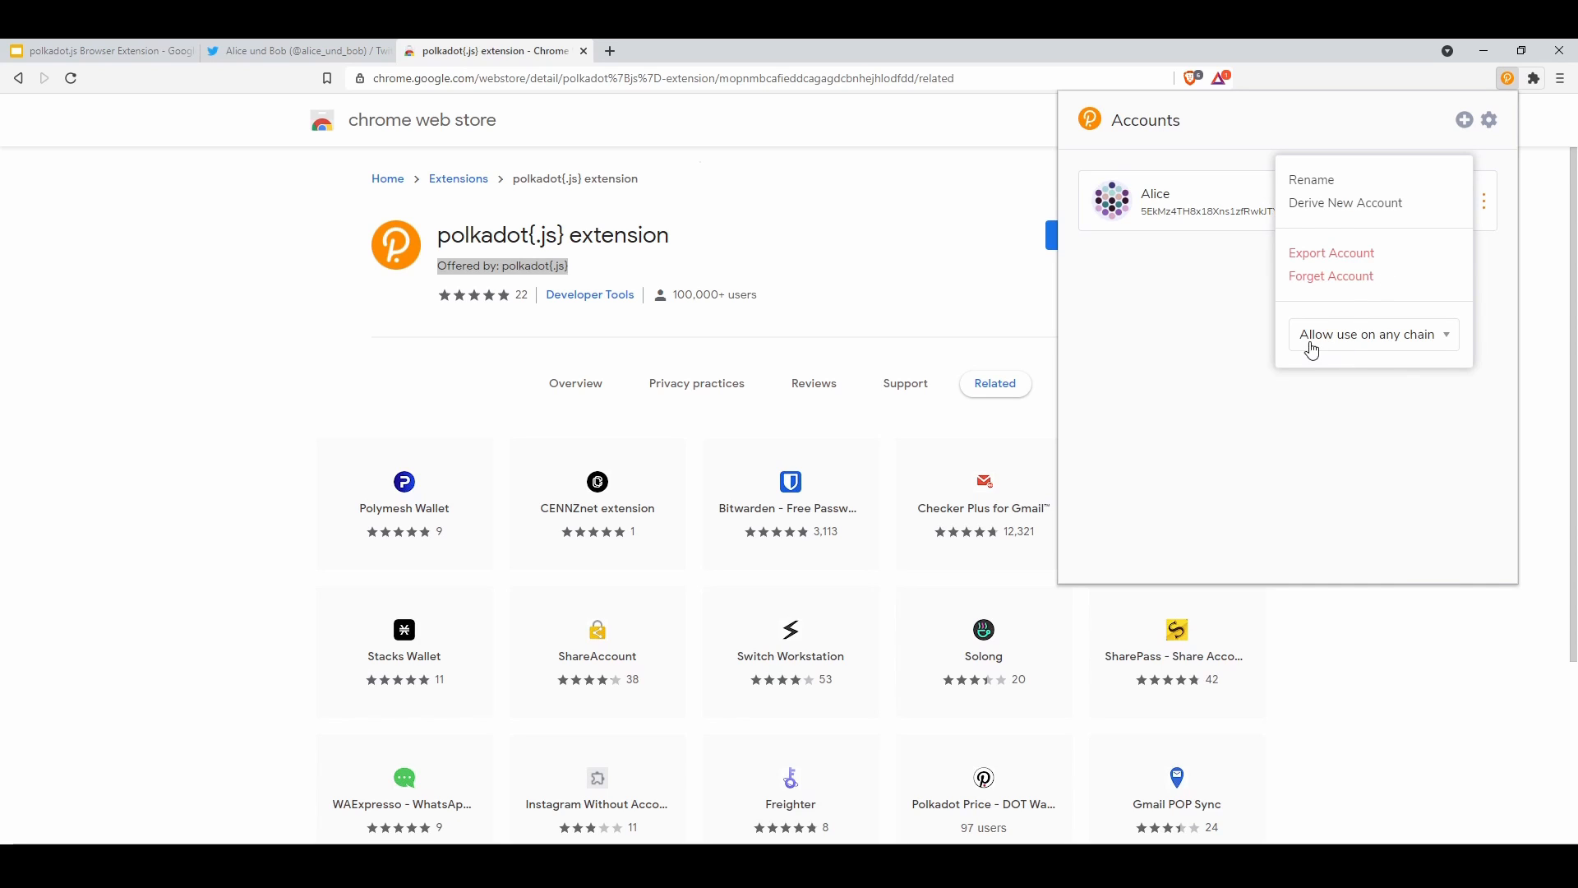
pyautogui.click(1418, 342)
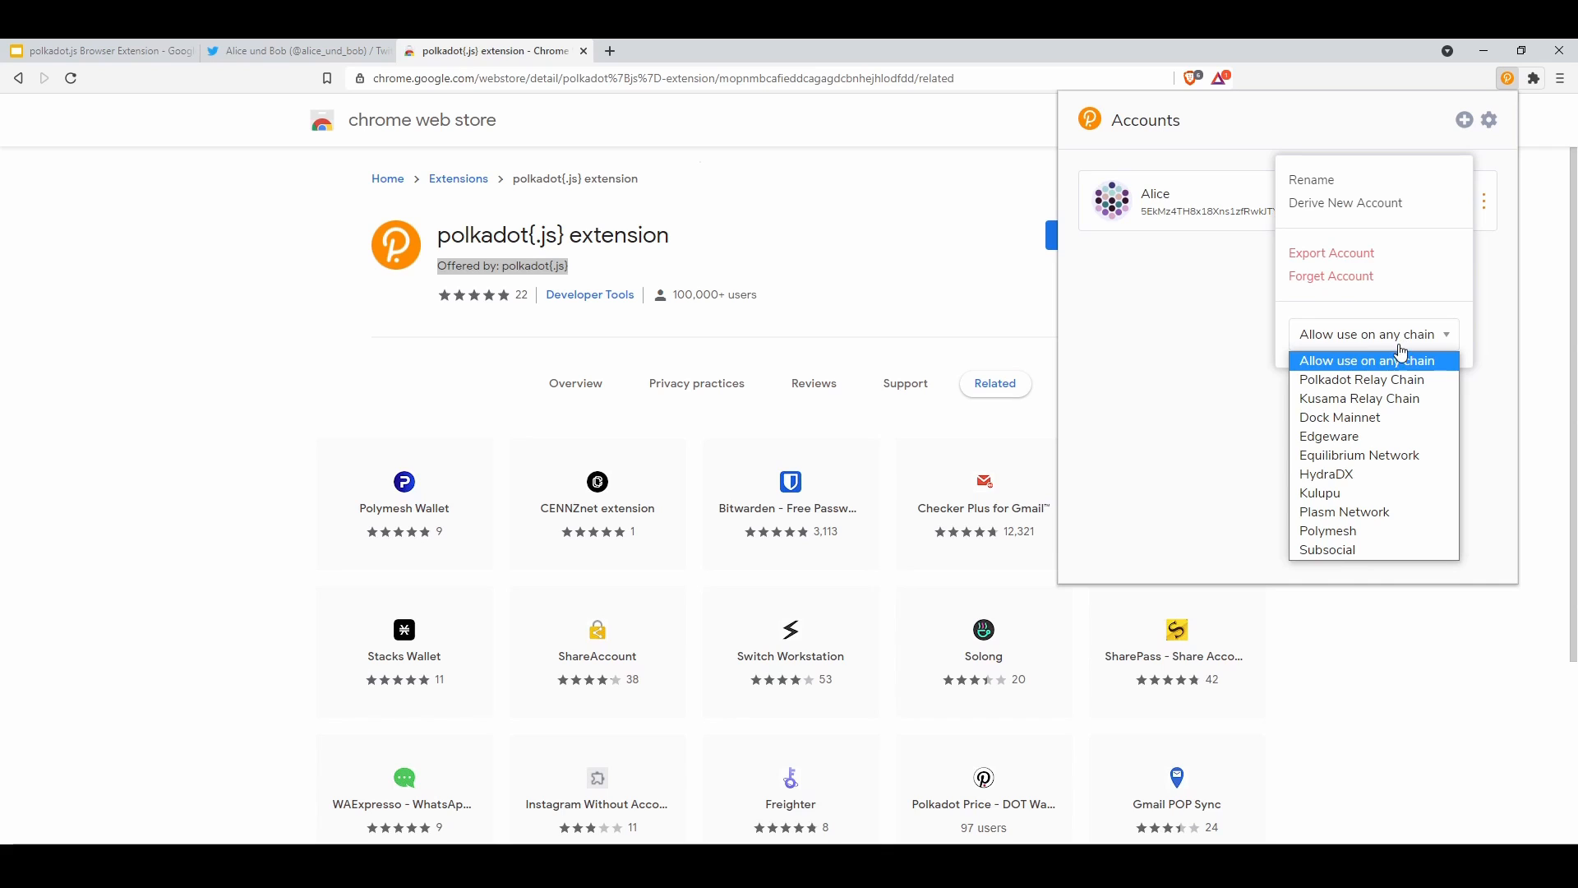
pyautogui.click(1310, 365)
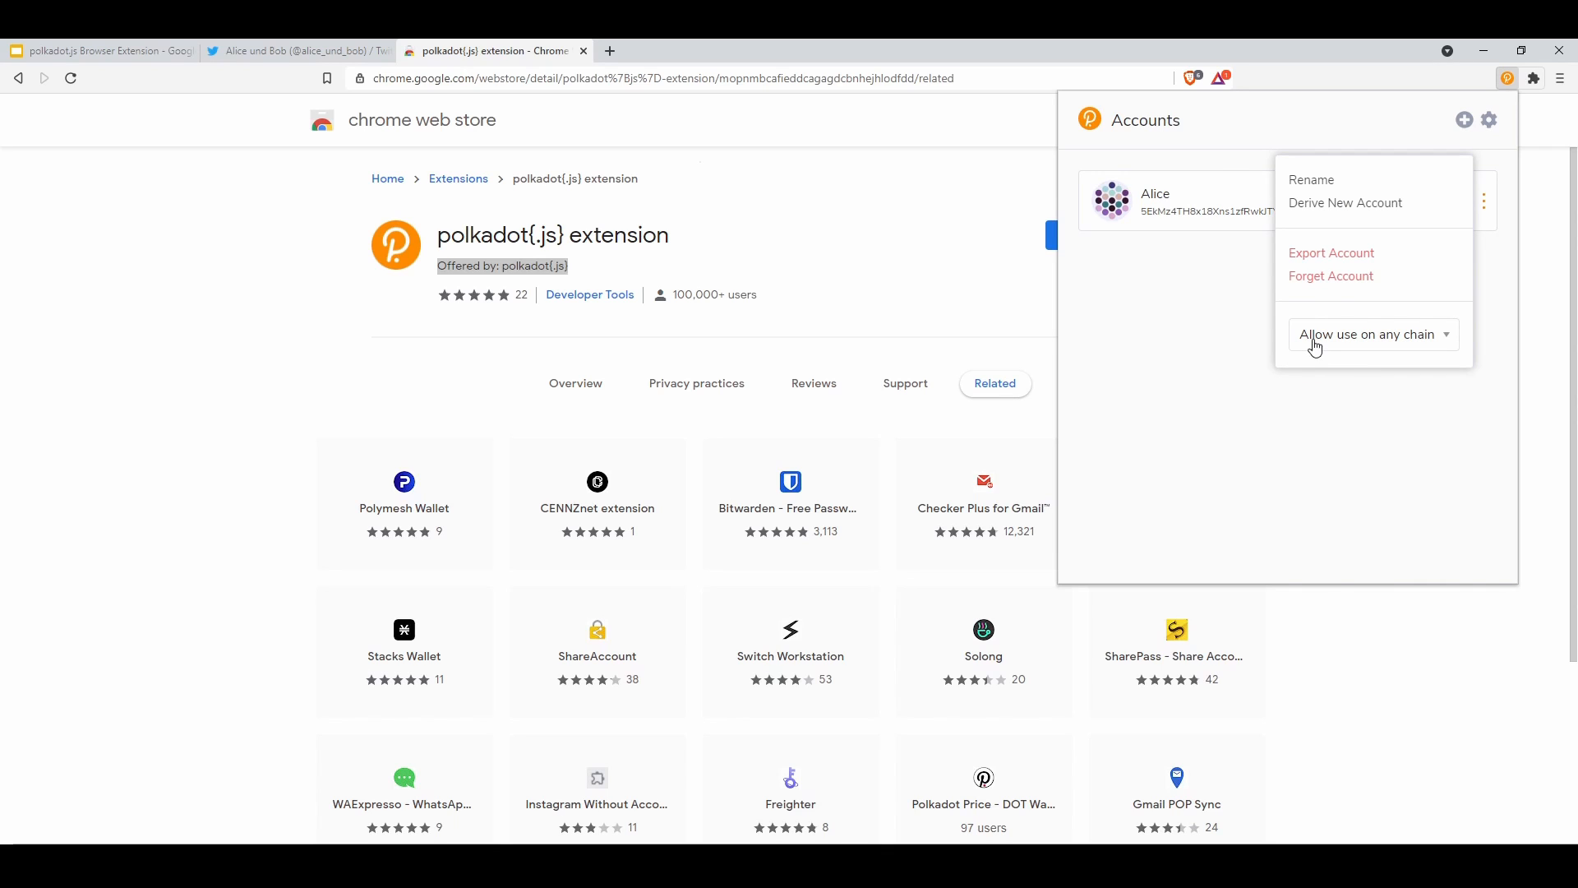
pyautogui.click(1308, 335)
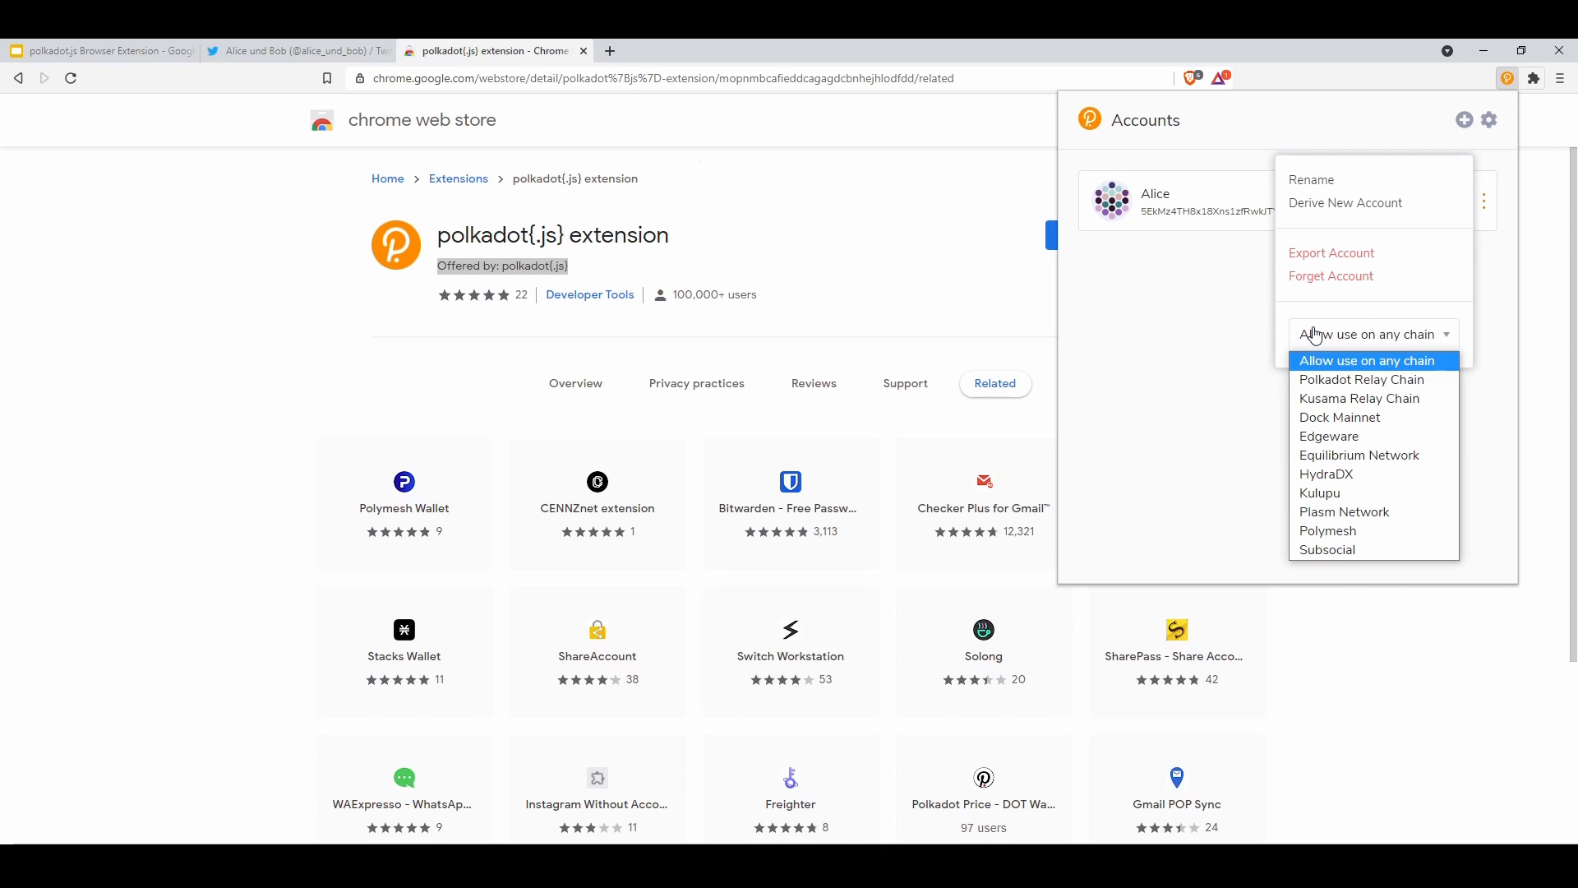
pyautogui.click(1336, 379)
pyautogui.click(1233, 290)
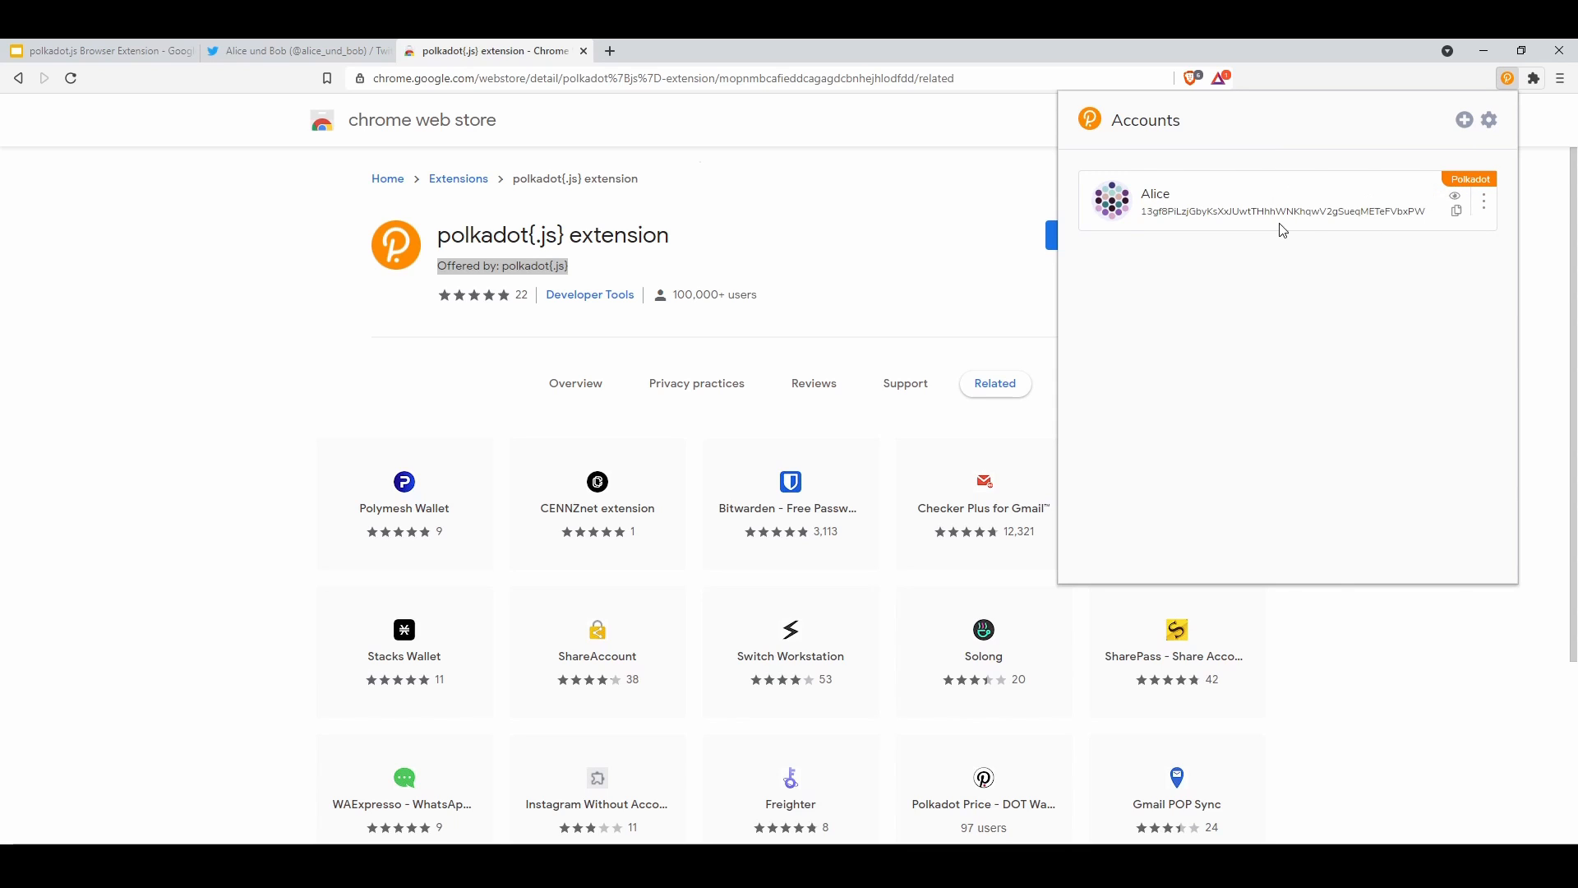
# Select Alice's address, then switch its chain to Kusama Relay Chain and then Subsocial
pyautogui.moveTo(1142, 212); pyautogui.dragTo(1312, 214)
pyautogui.doubleClick(1312, 214)
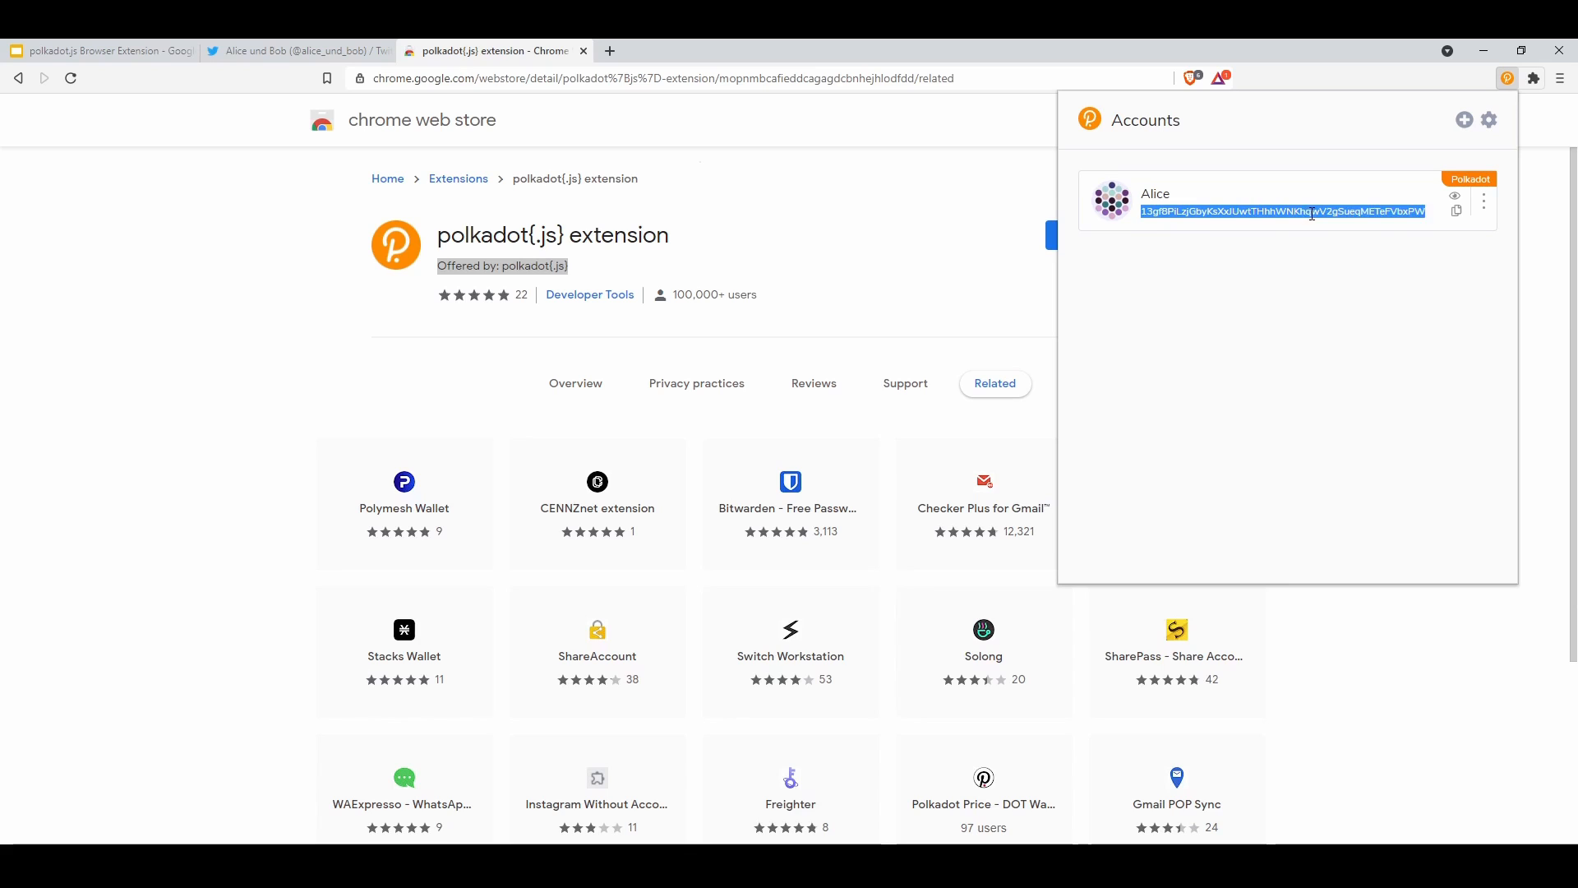
pyautogui.click(1312, 214)
pyautogui.doubleClick(1313, 213)
pyautogui.click(1485, 213)
pyautogui.click(1325, 342)
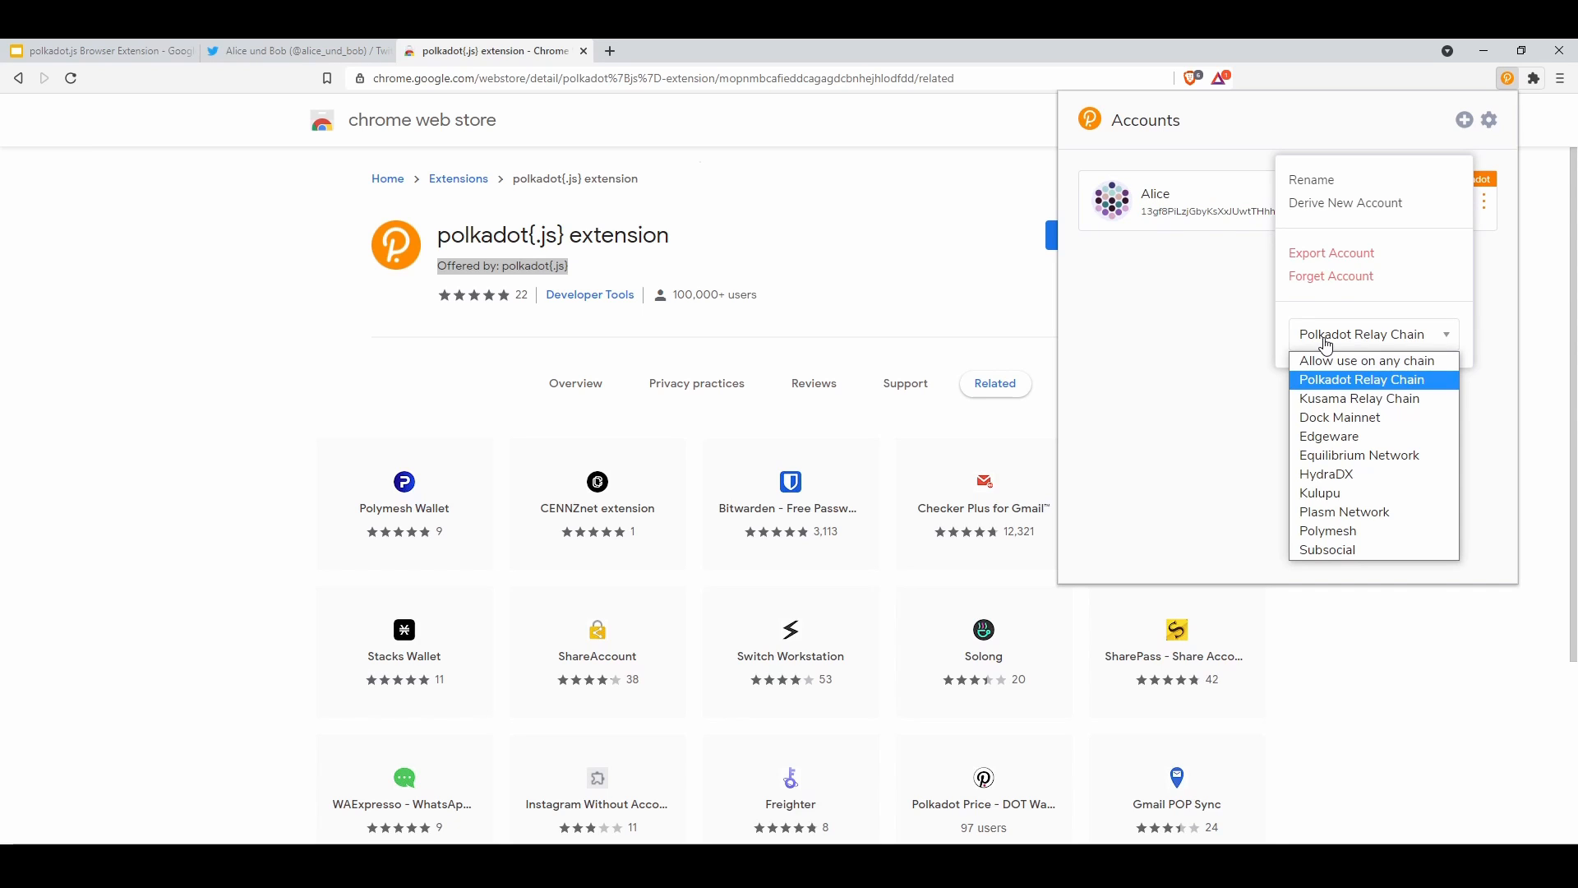
pyautogui.click(1315, 399)
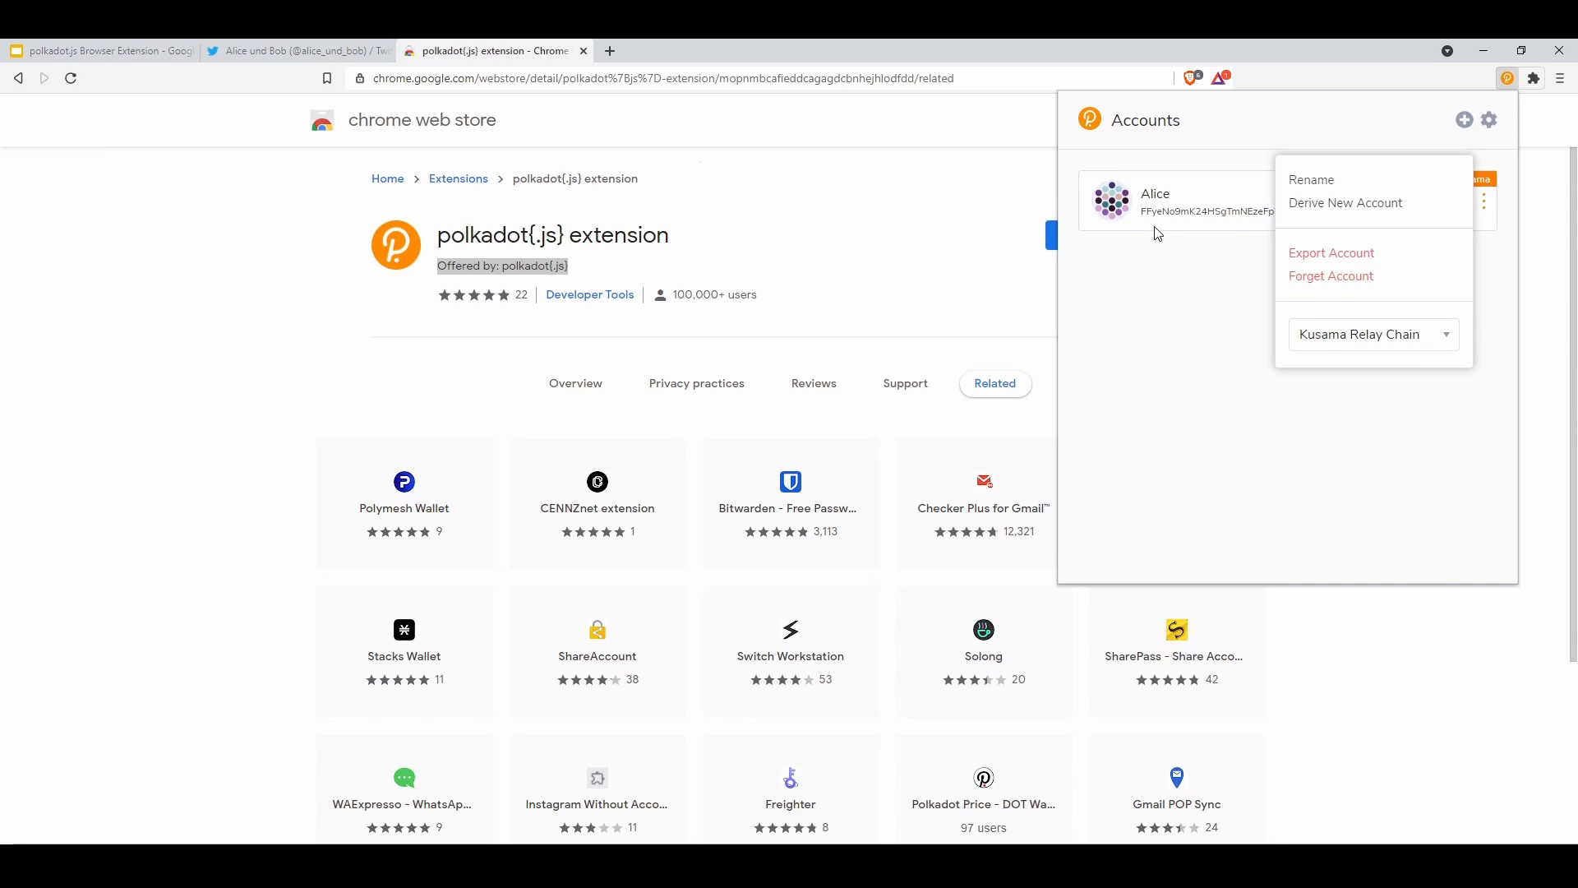
pyautogui.click(1321, 340)
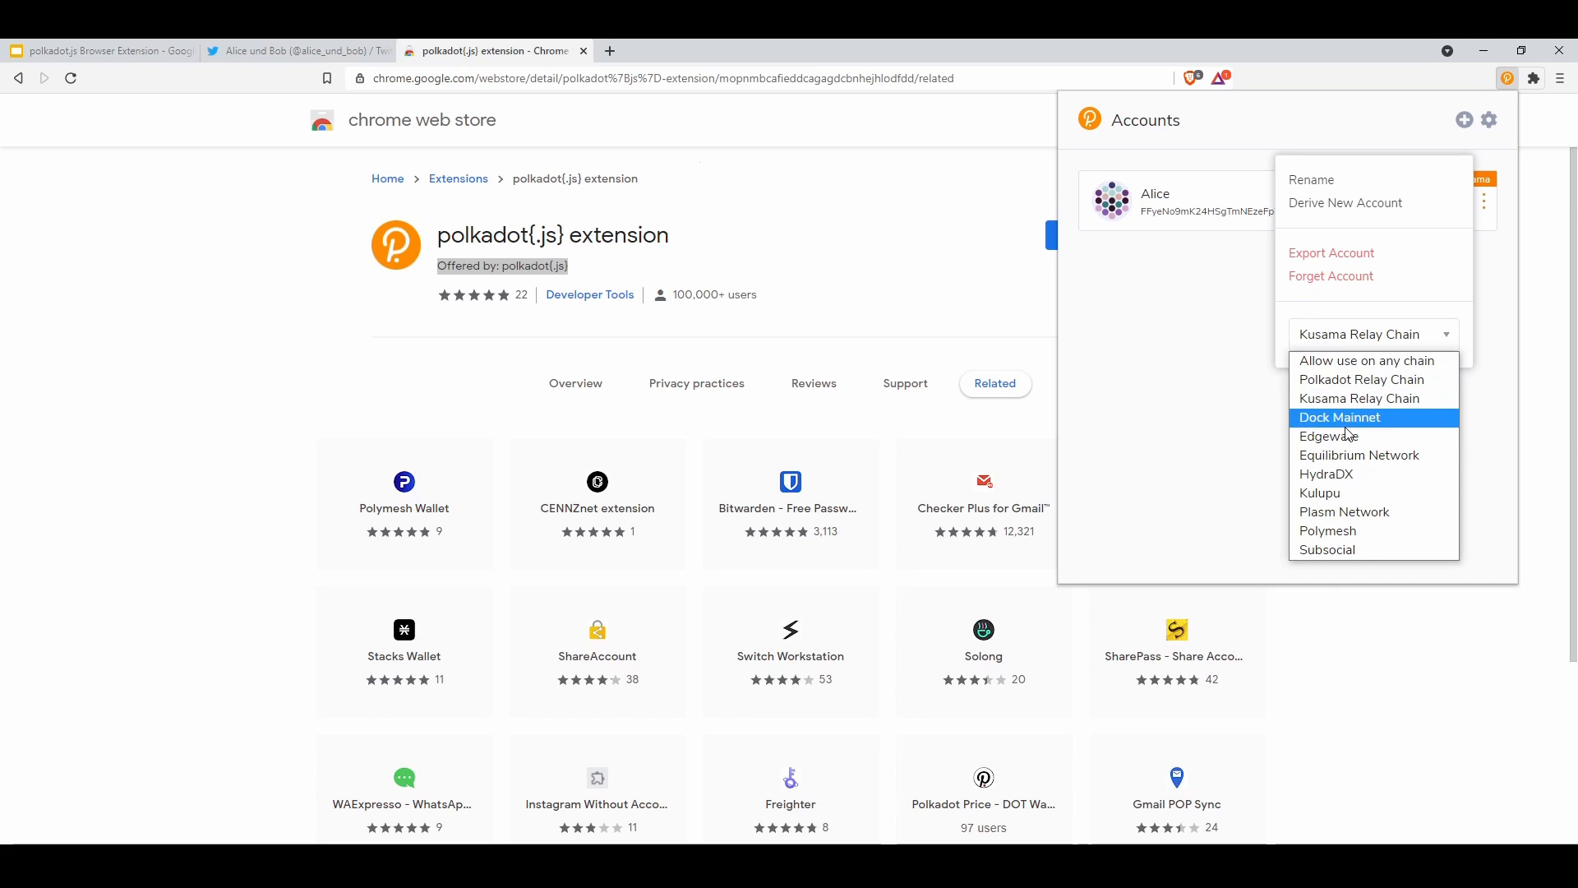
pyautogui.click(1365, 550)
pyautogui.click(1167, 321)
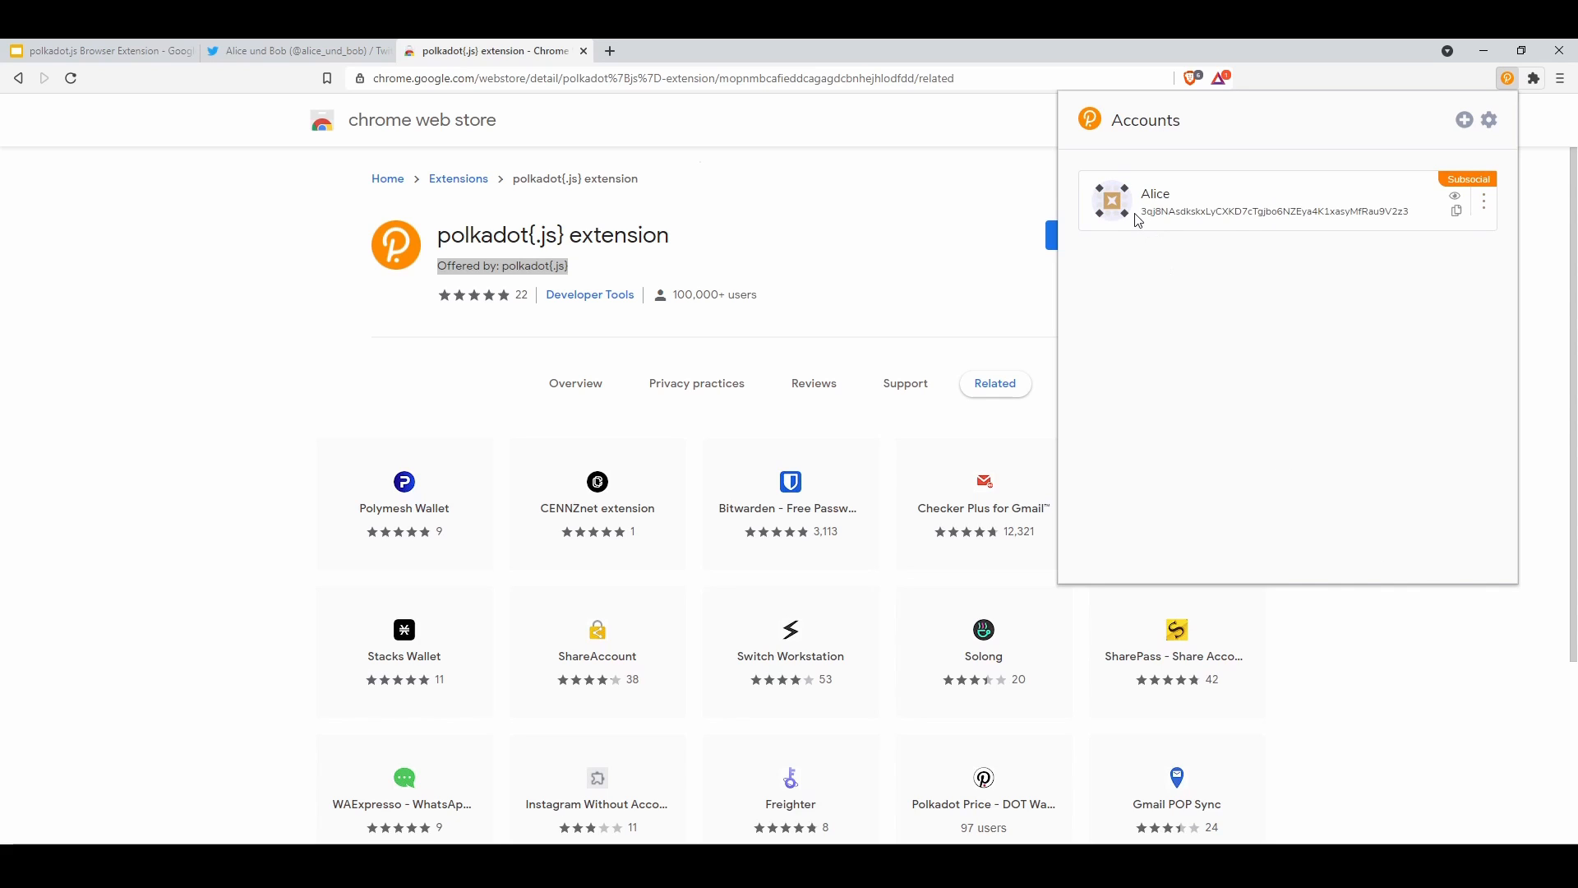
# Select Alice's Subsocial address, then switch Alice back to Polkadot Relay Chain
pyautogui.doubleClick(1335, 211)
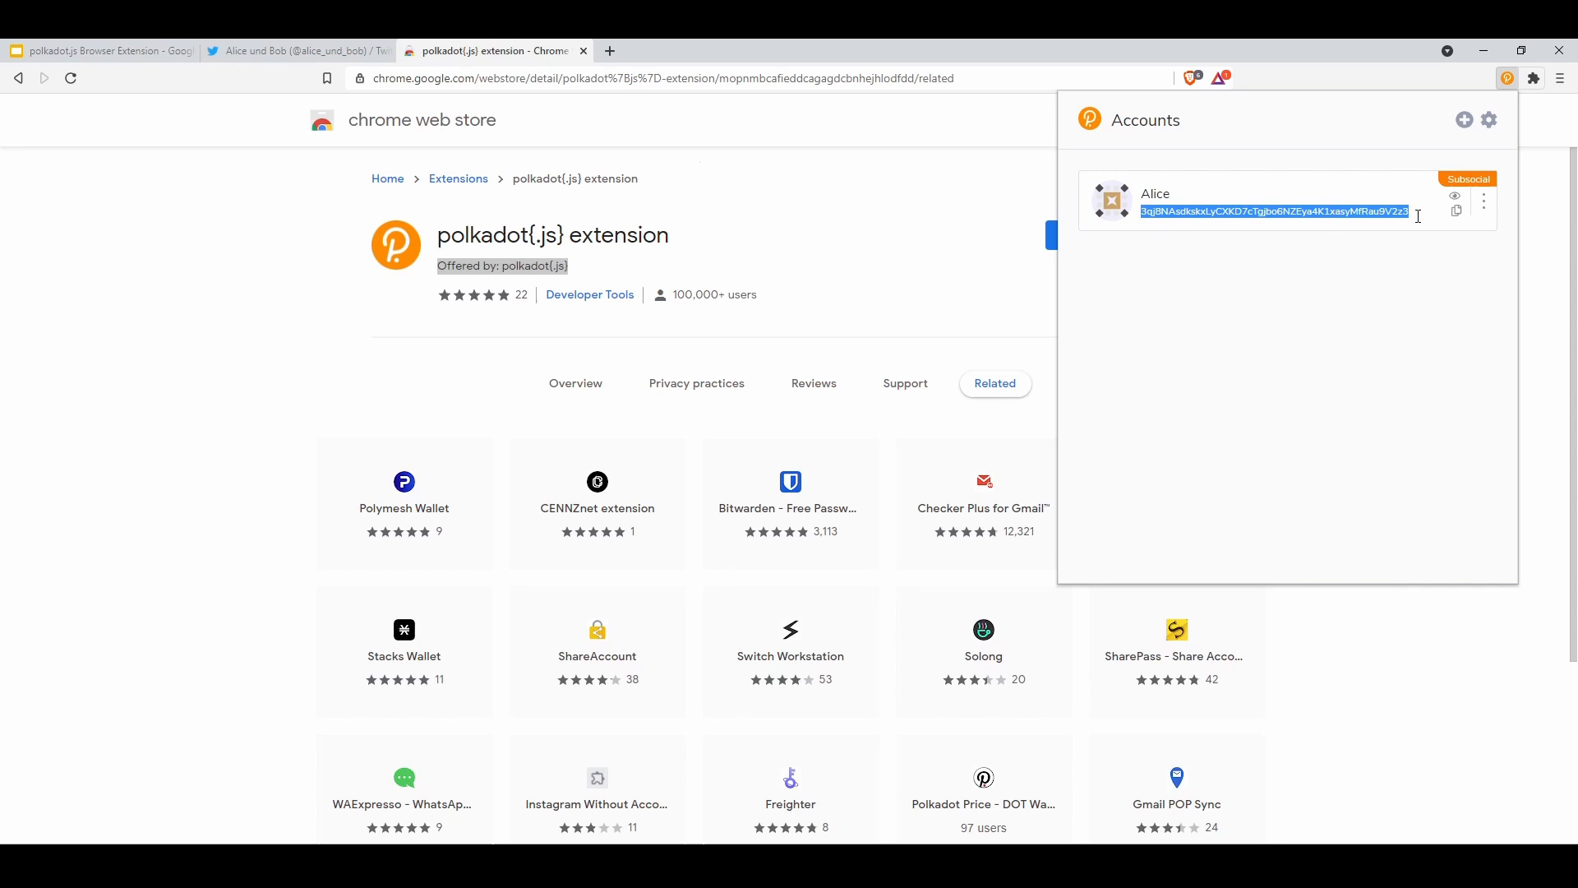
pyautogui.click(1484, 210)
pyautogui.click(1348, 342)
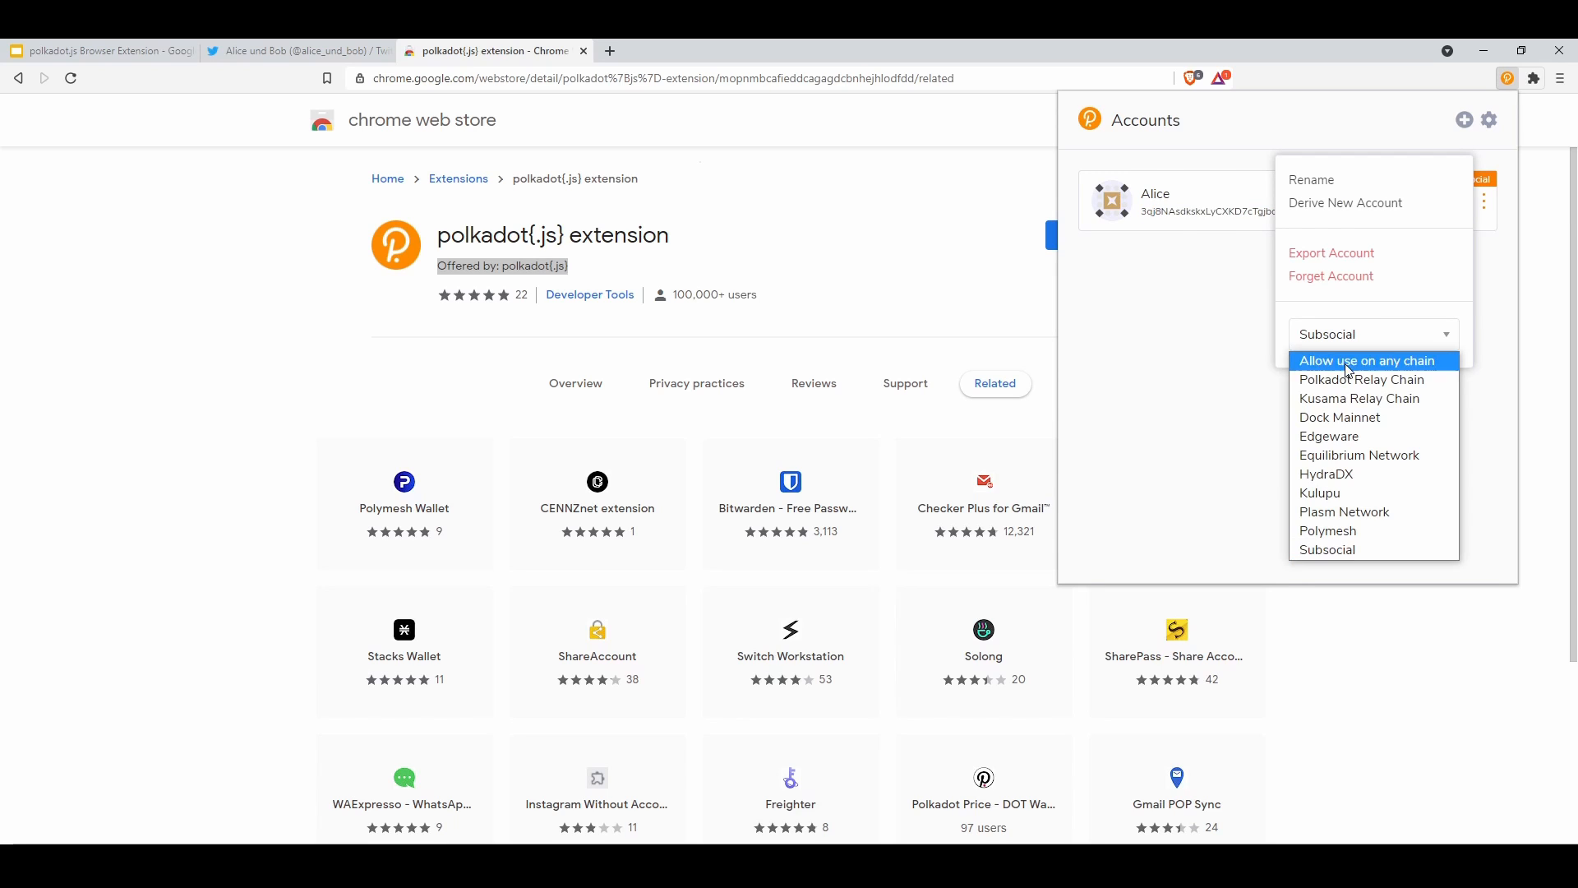
pyautogui.click(1348, 380)
pyautogui.click(1183, 271)
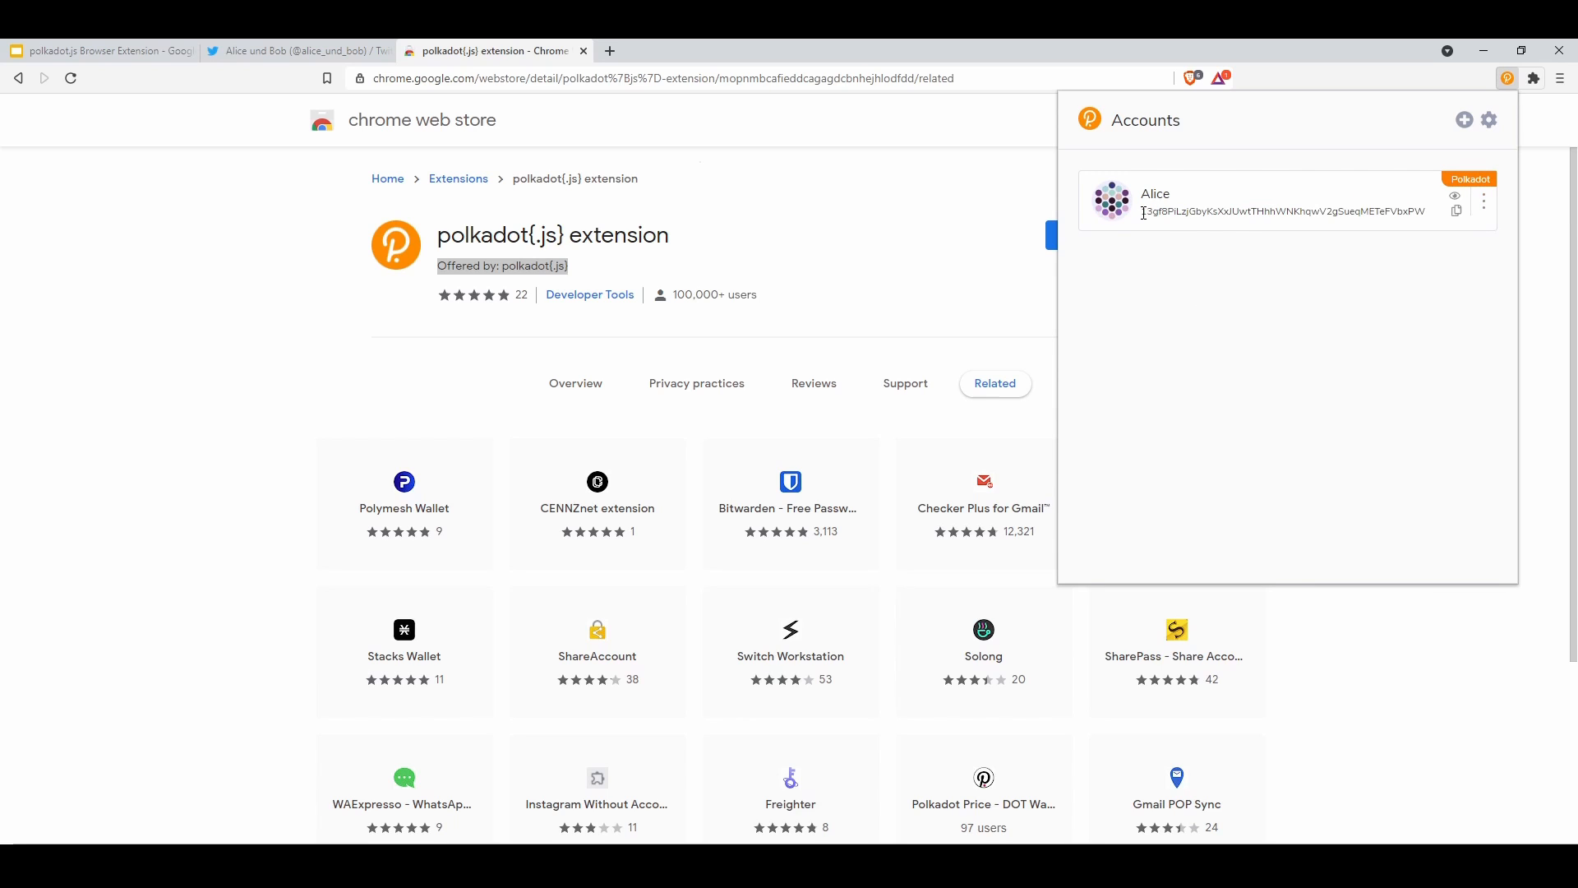
pyautogui.moveTo(1143, 213); pyautogui.dragTo(1426, 219)
pyautogui.click(1391, 274)
# Set Alice to the Subsocial chain, toggle its visibility, and copy its address
pyautogui.click(1484, 203)
pyautogui.click(1368, 335)
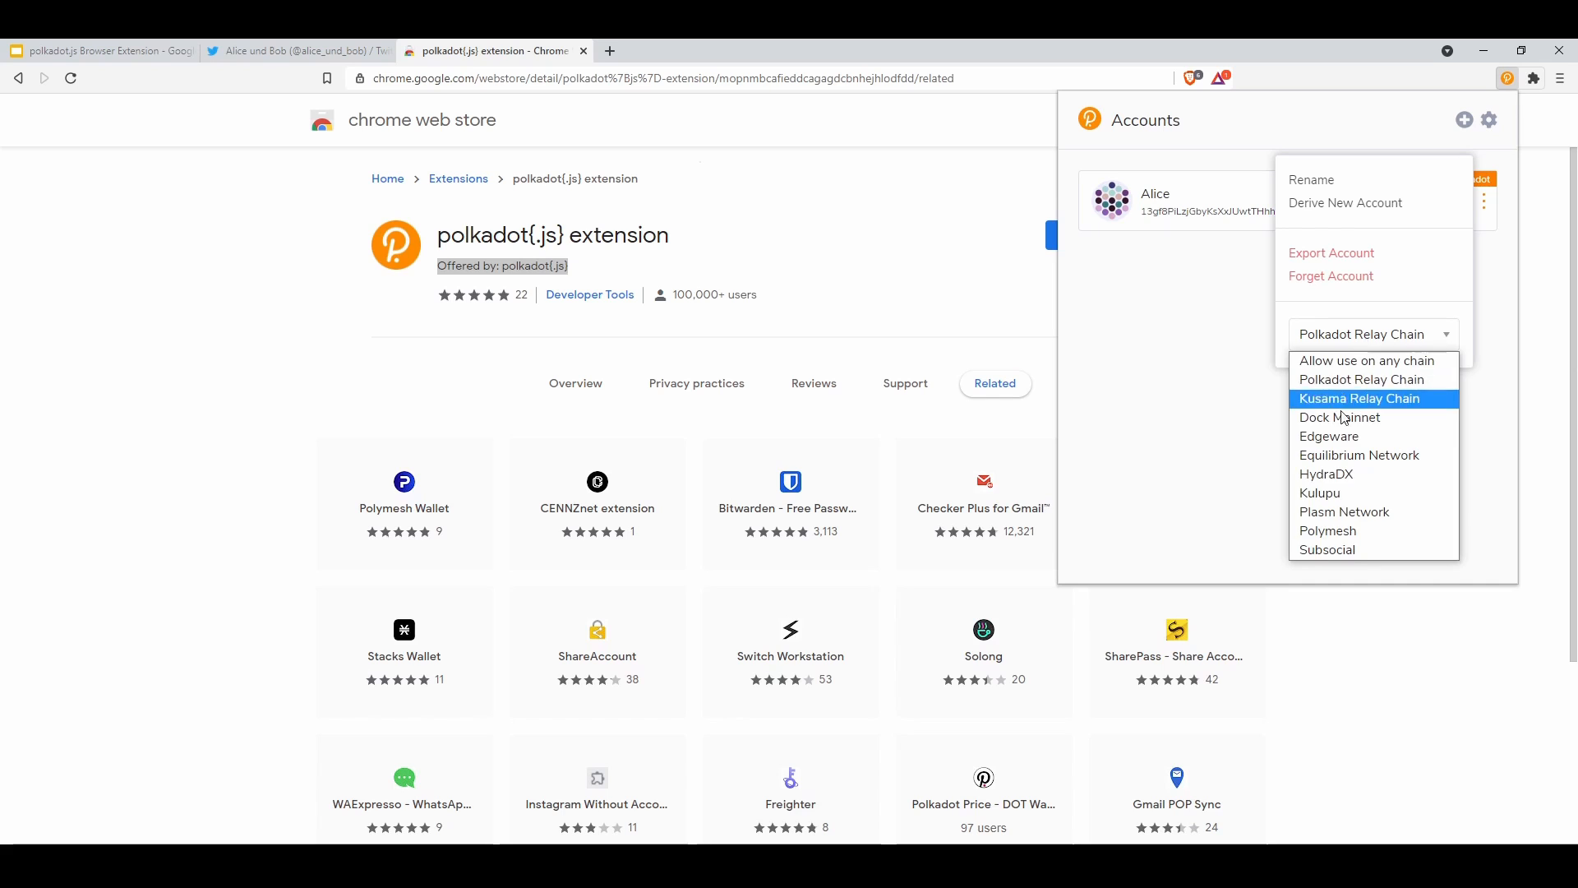
pyautogui.click(1329, 550)
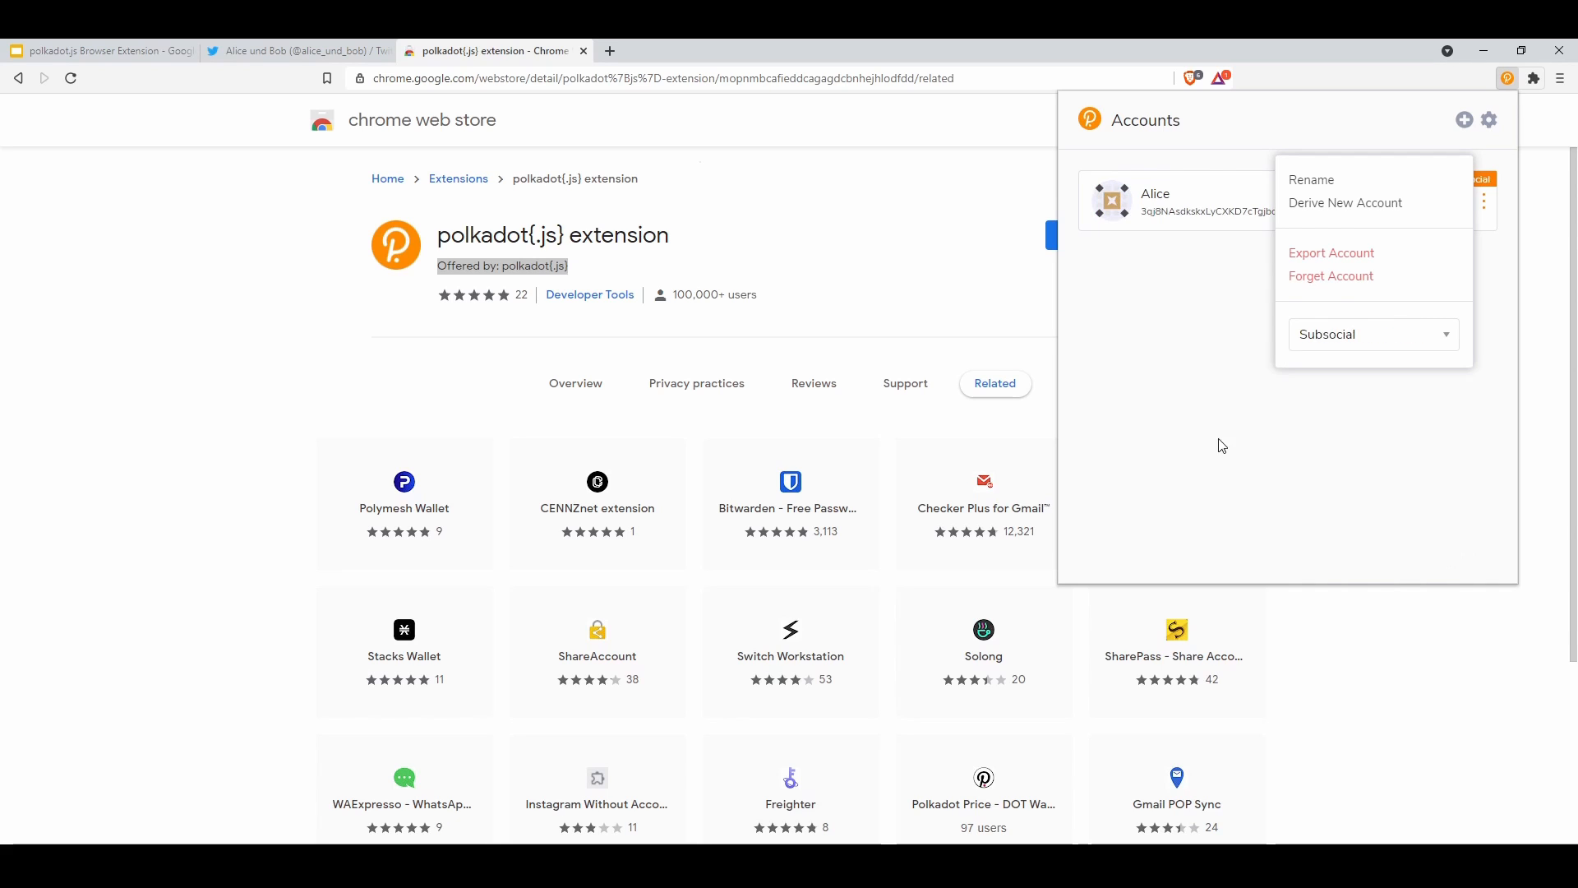
pyautogui.click(1201, 397)
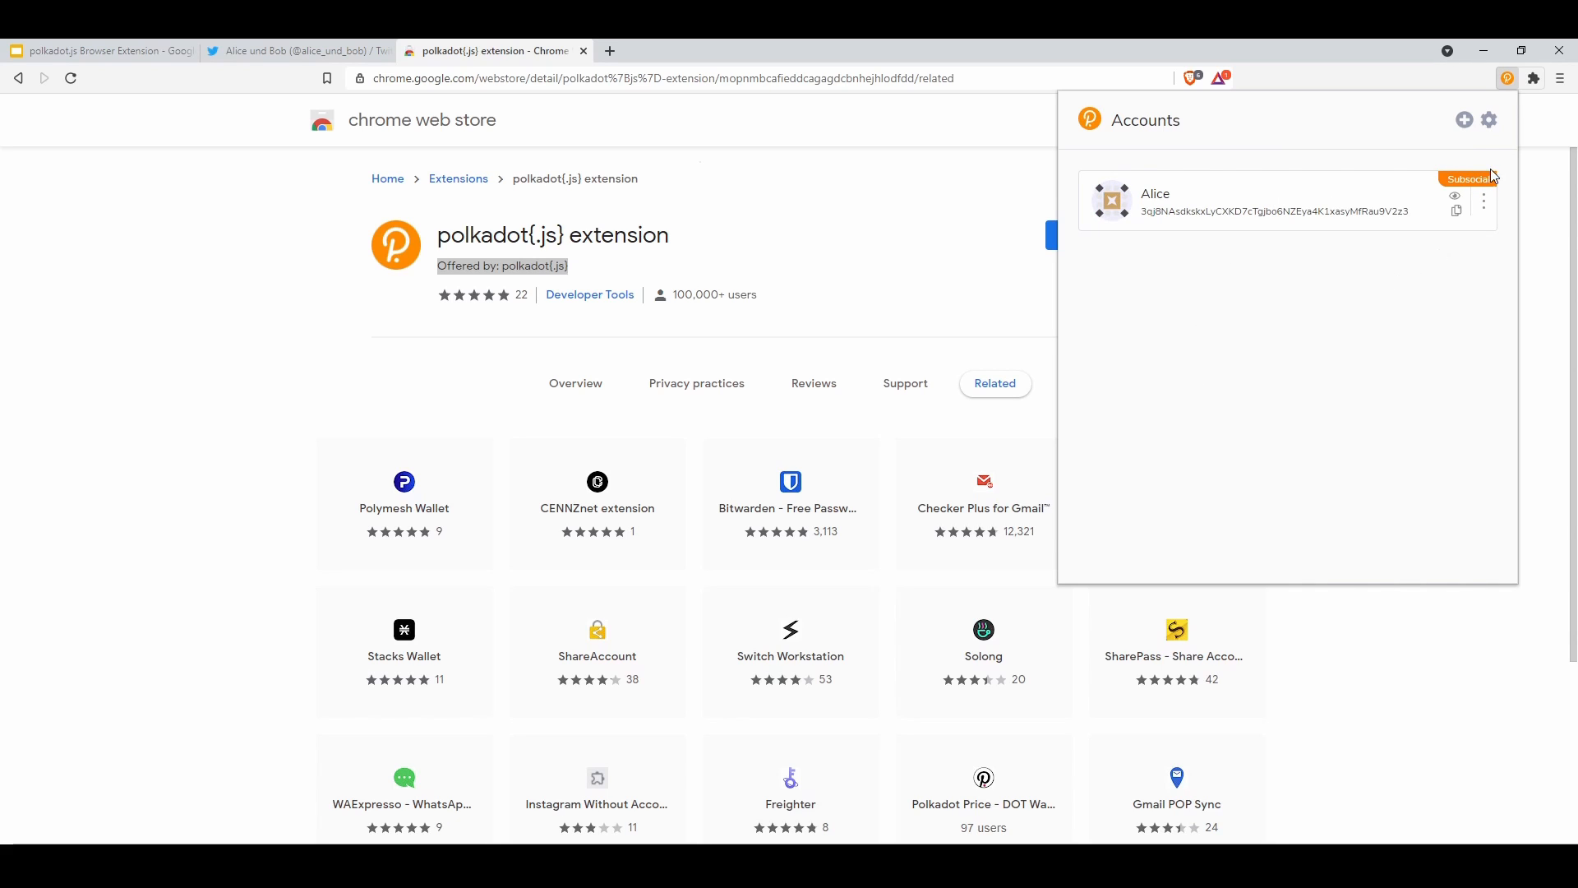
pyautogui.click(1484, 210)
pyautogui.click(1484, 210)
pyautogui.click(1455, 197)
pyautogui.click(1457, 199)
pyautogui.click(1456, 199)
pyautogui.click(1456, 199)
pyautogui.click(1457, 214)
# Start deriving a new account from Alice and confirm with Alice's password
pyautogui.click(1465, 125)
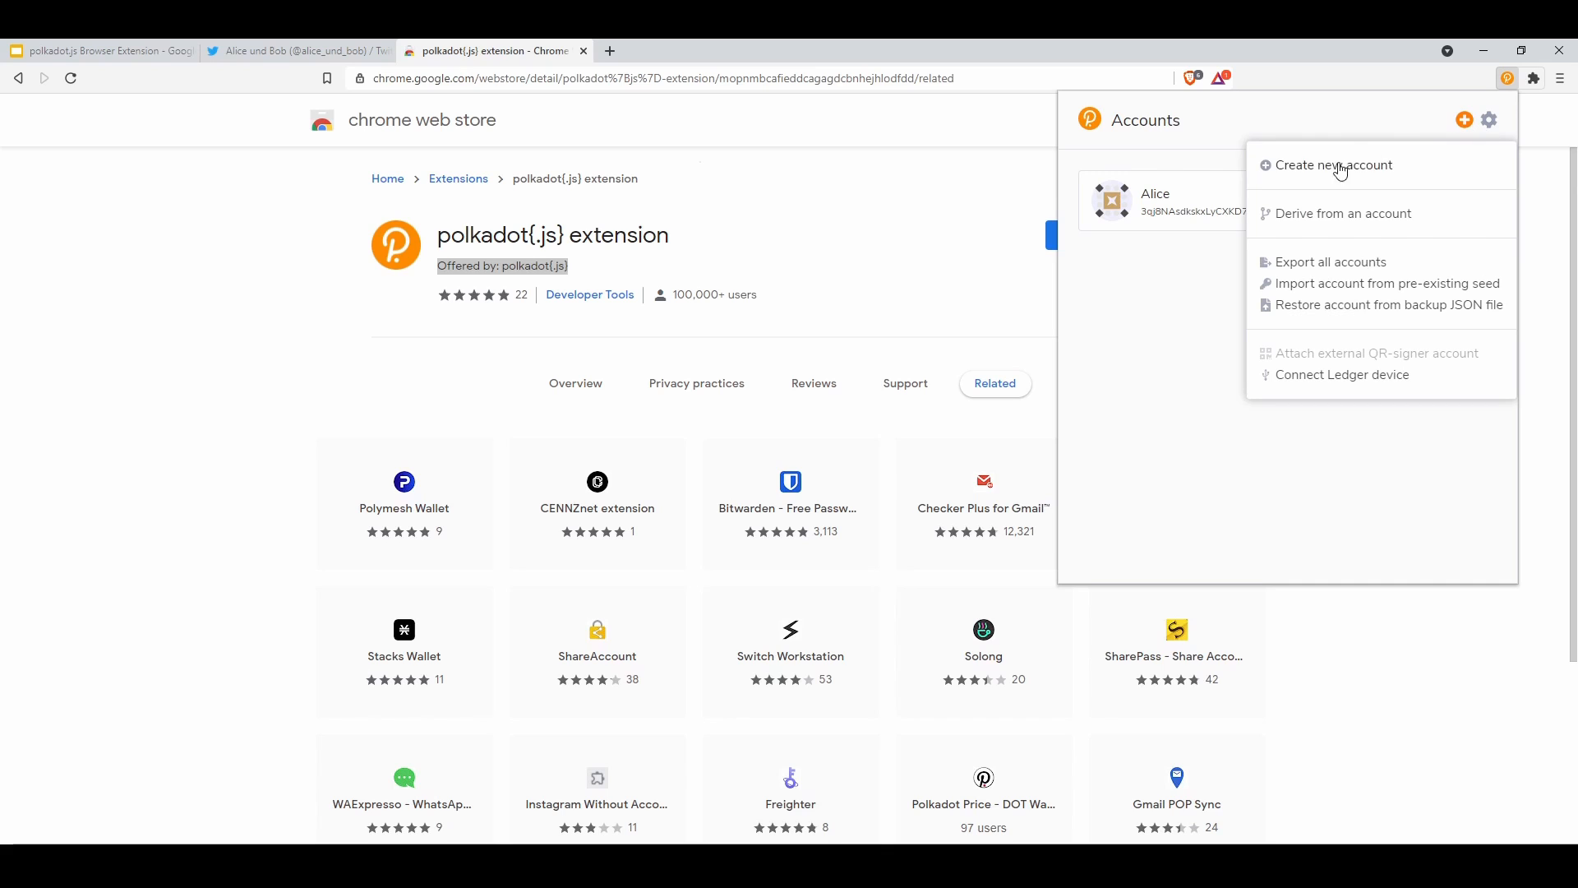
pyautogui.click(1195, 273)
pyautogui.click(1485, 202)
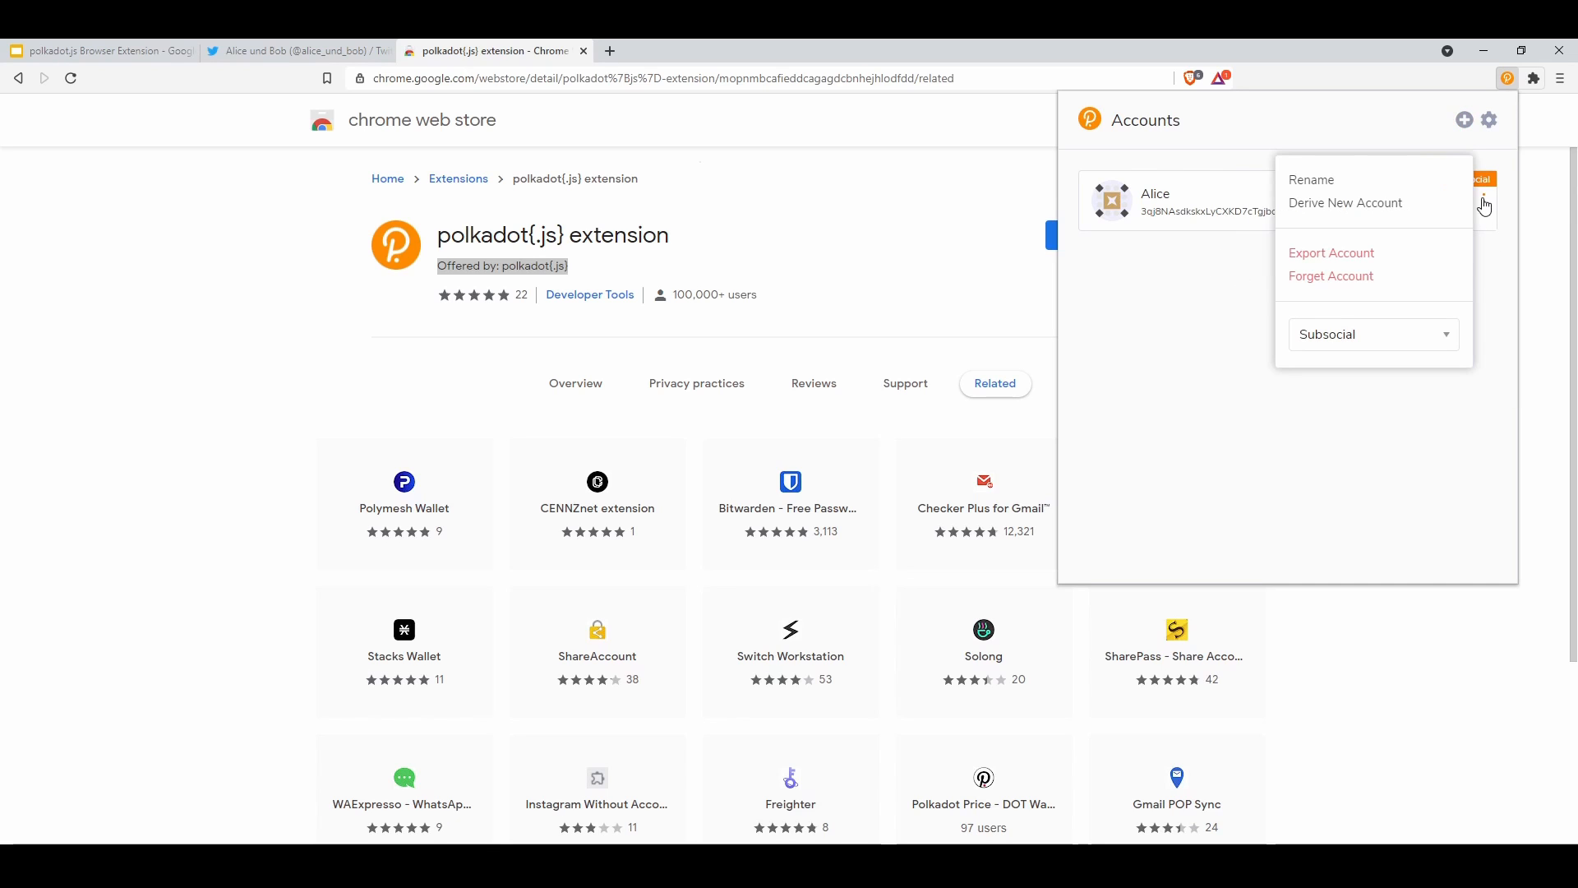
pyautogui.click(1328, 205)
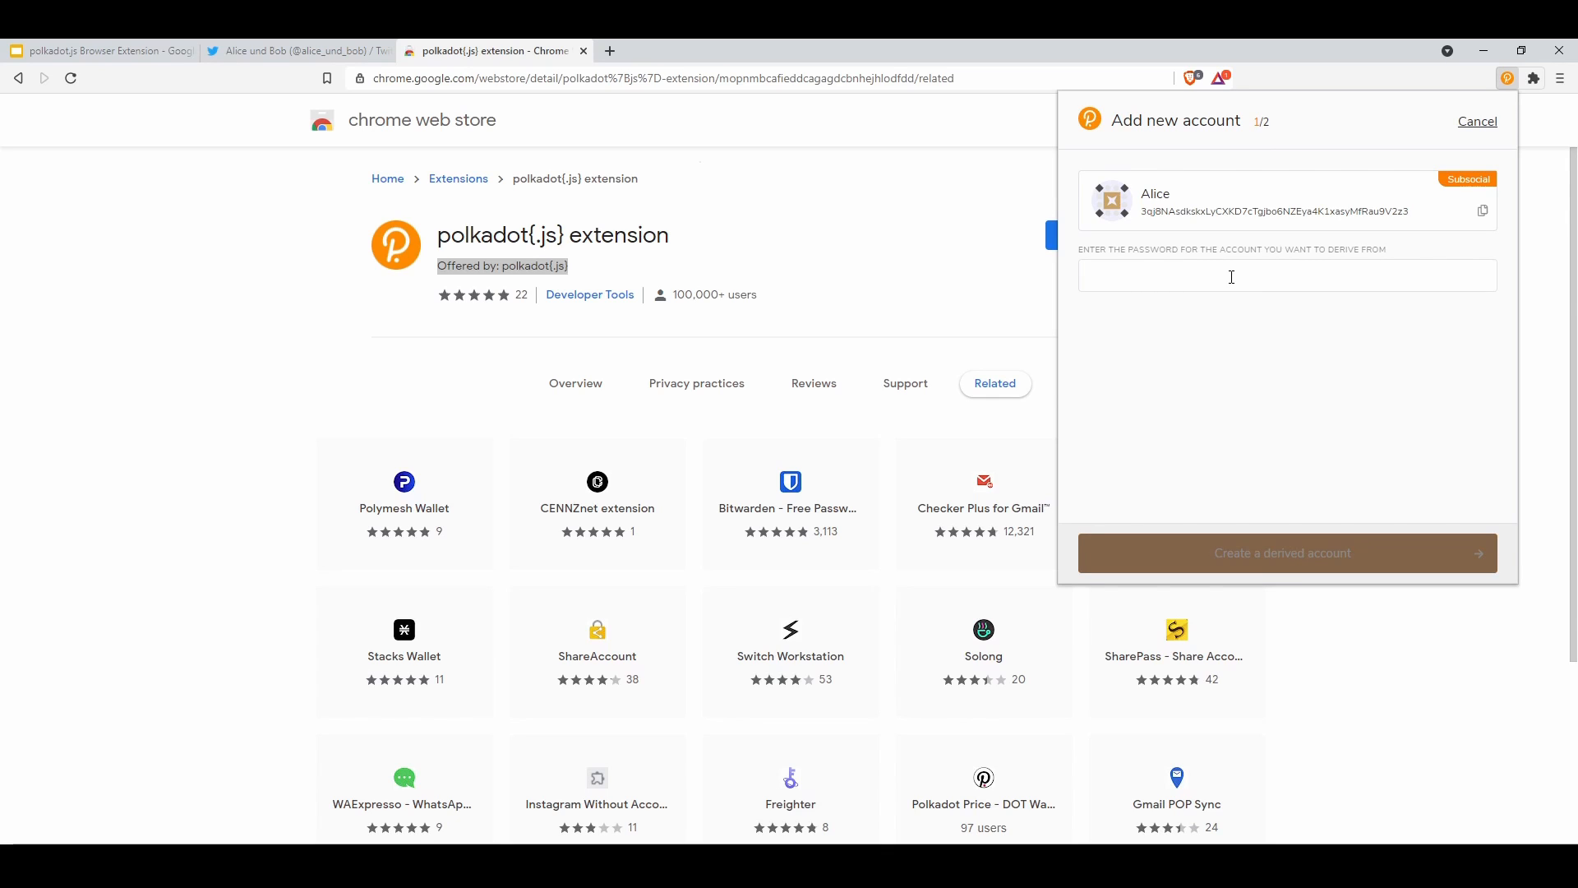
pyautogui.write('•••••••••••')
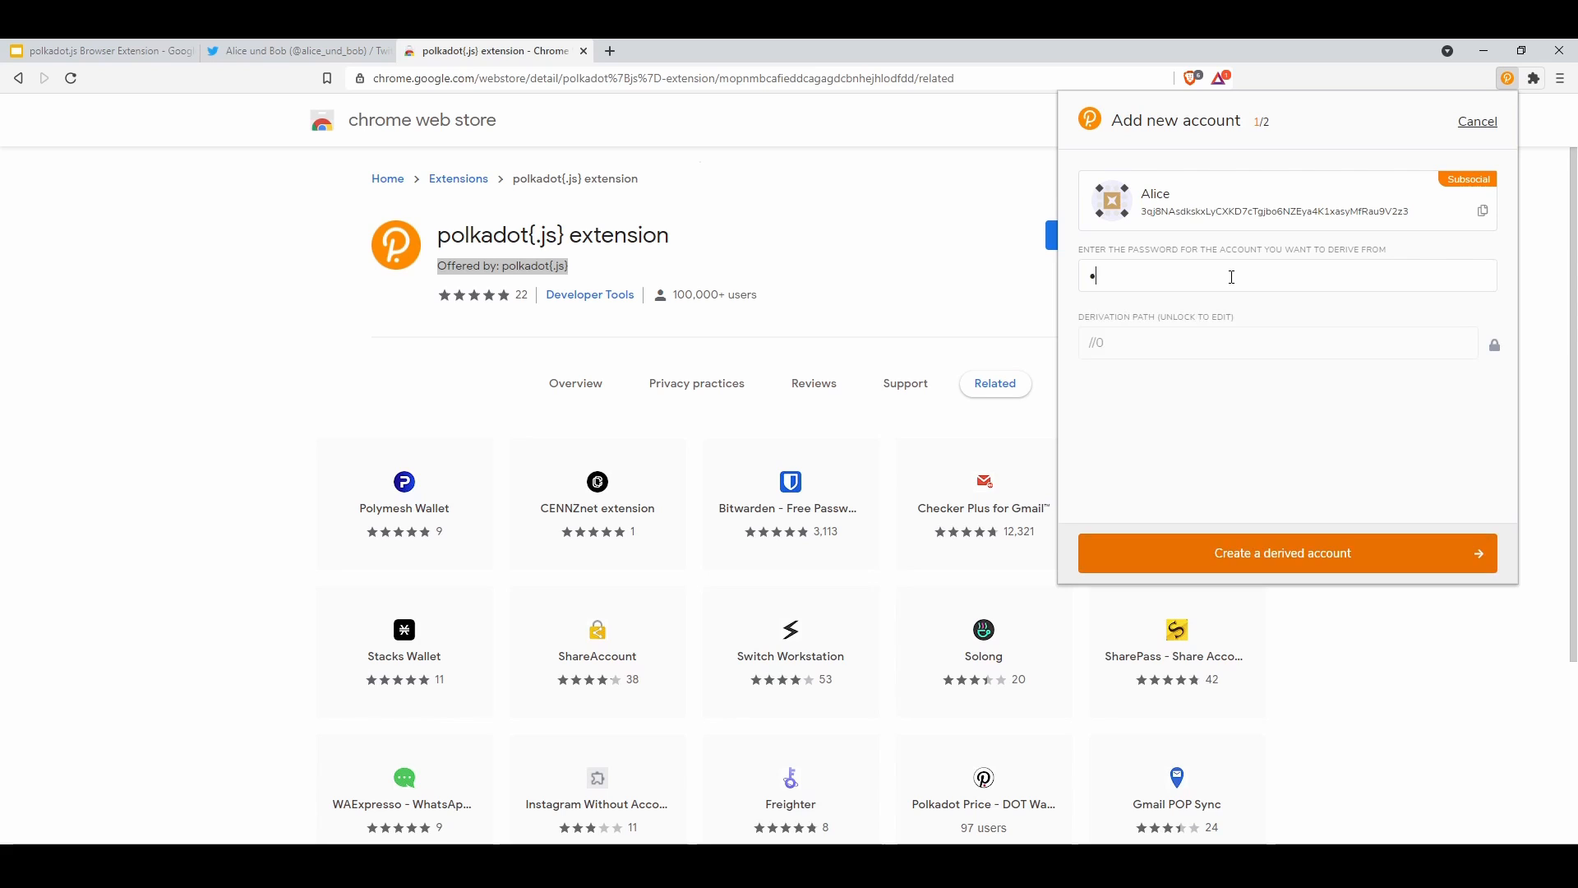
pyautogui.write('••')
pyautogui.click(1272, 560)
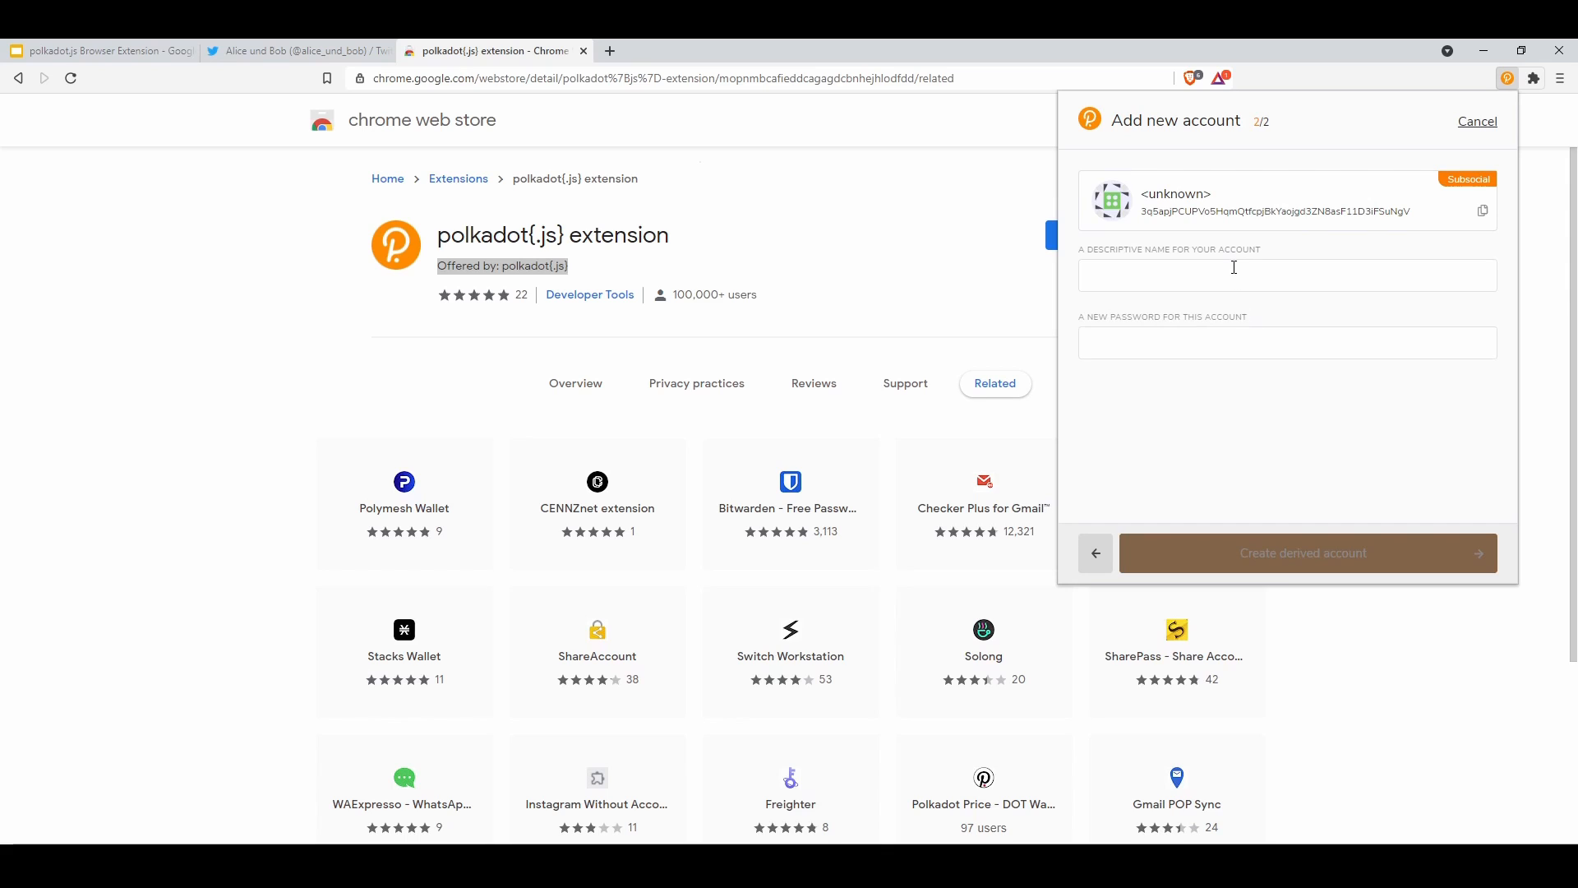
# Name the derived account Bob, give it a password, and create it
pyautogui.write('Bob')
pyautogui.press('Tab')
pyautogui.write('12')
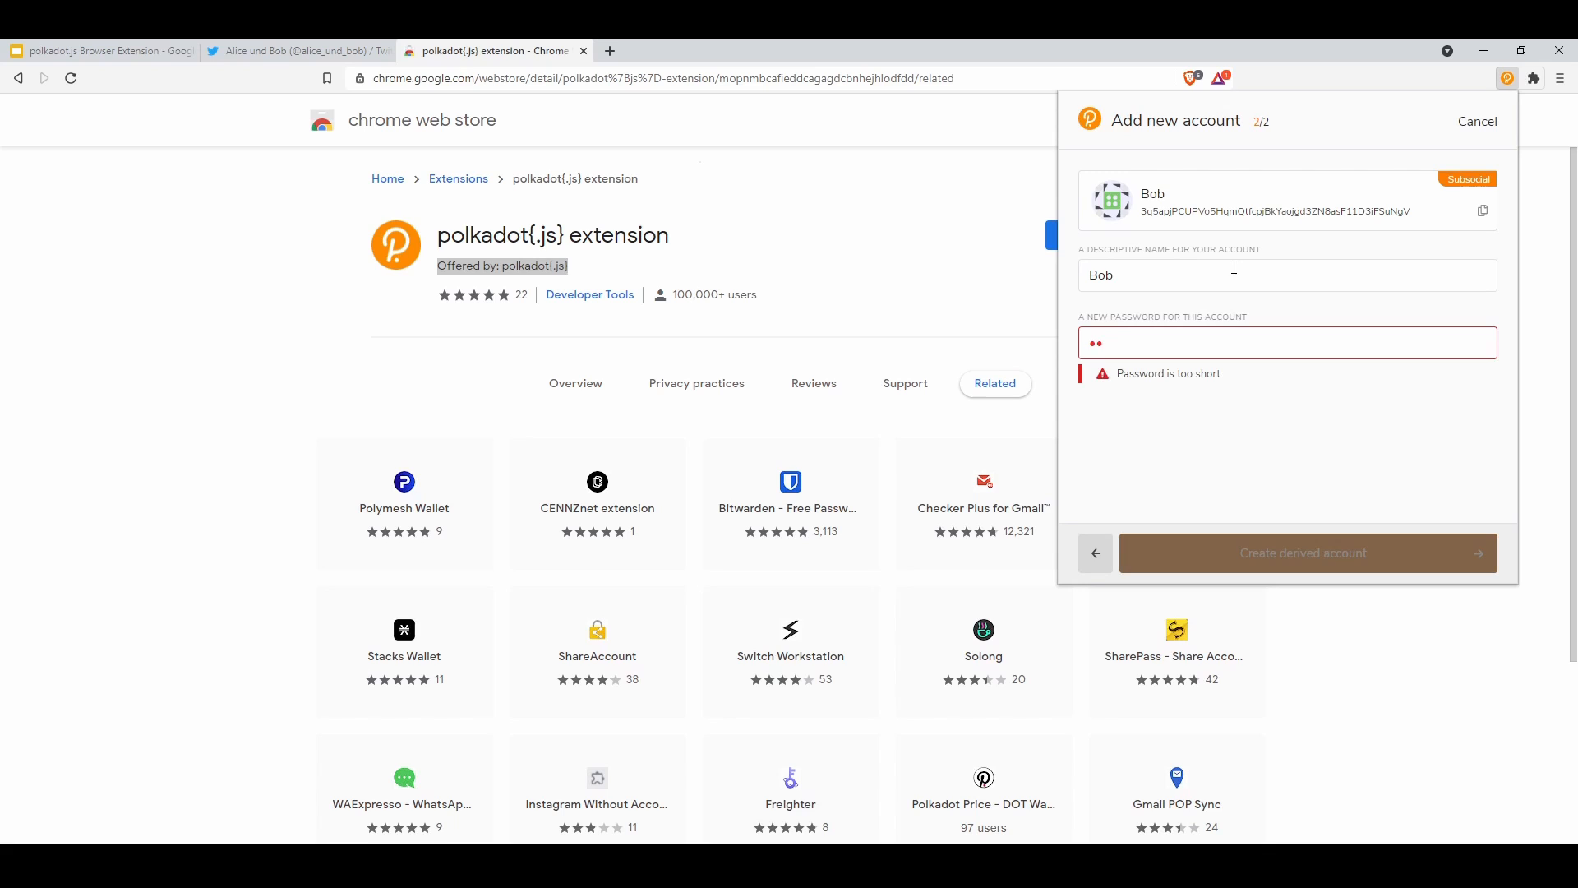
pyautogui.write('•••••••••••')
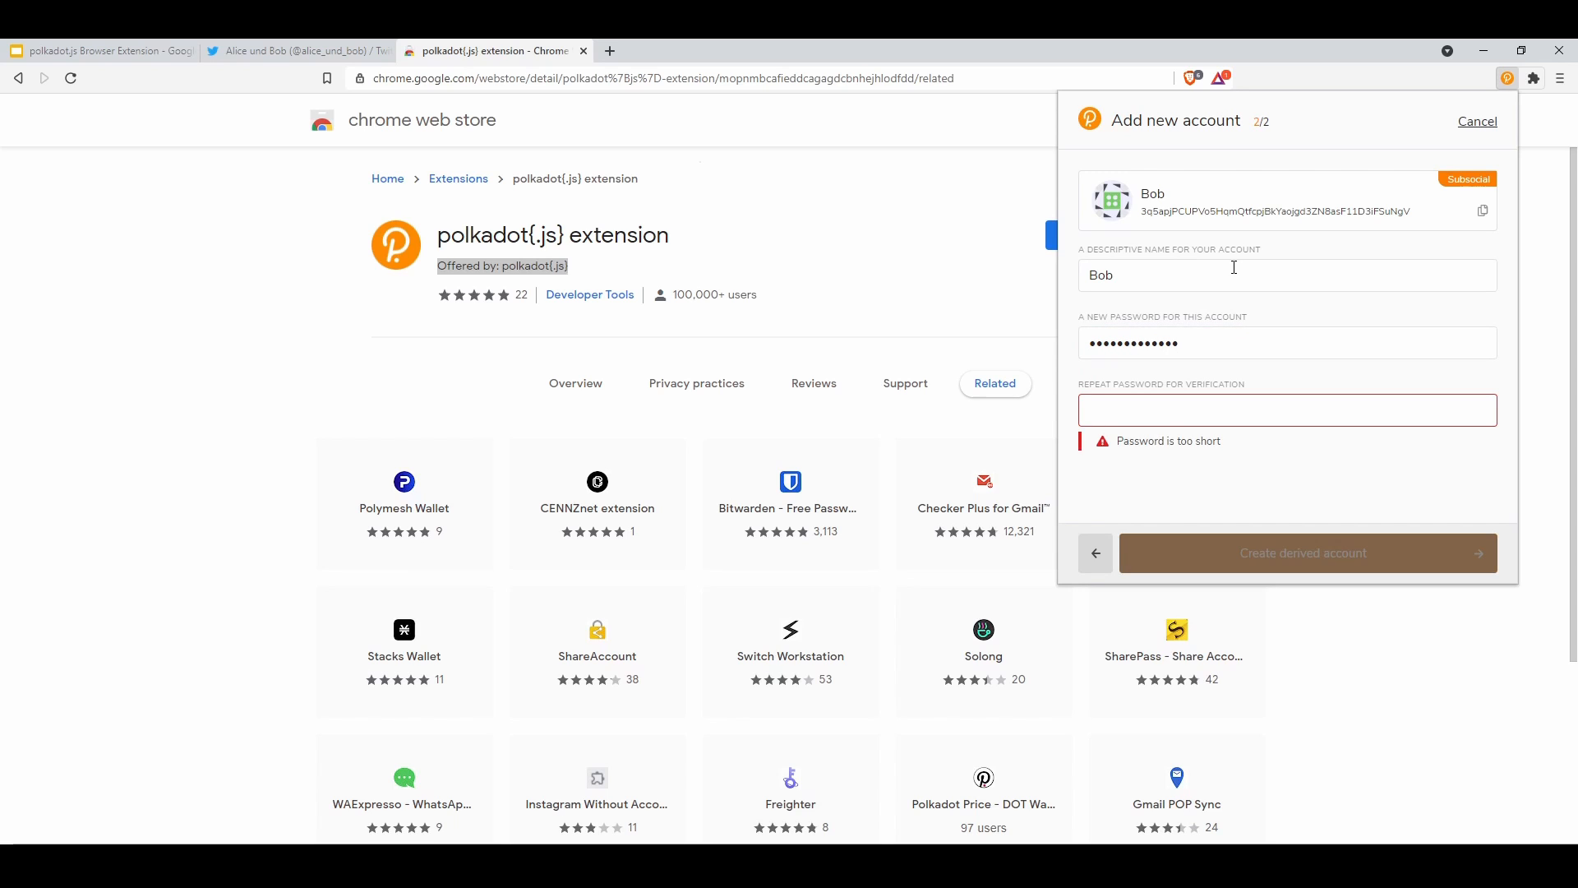
pyautogui.write('•••••••••••••')
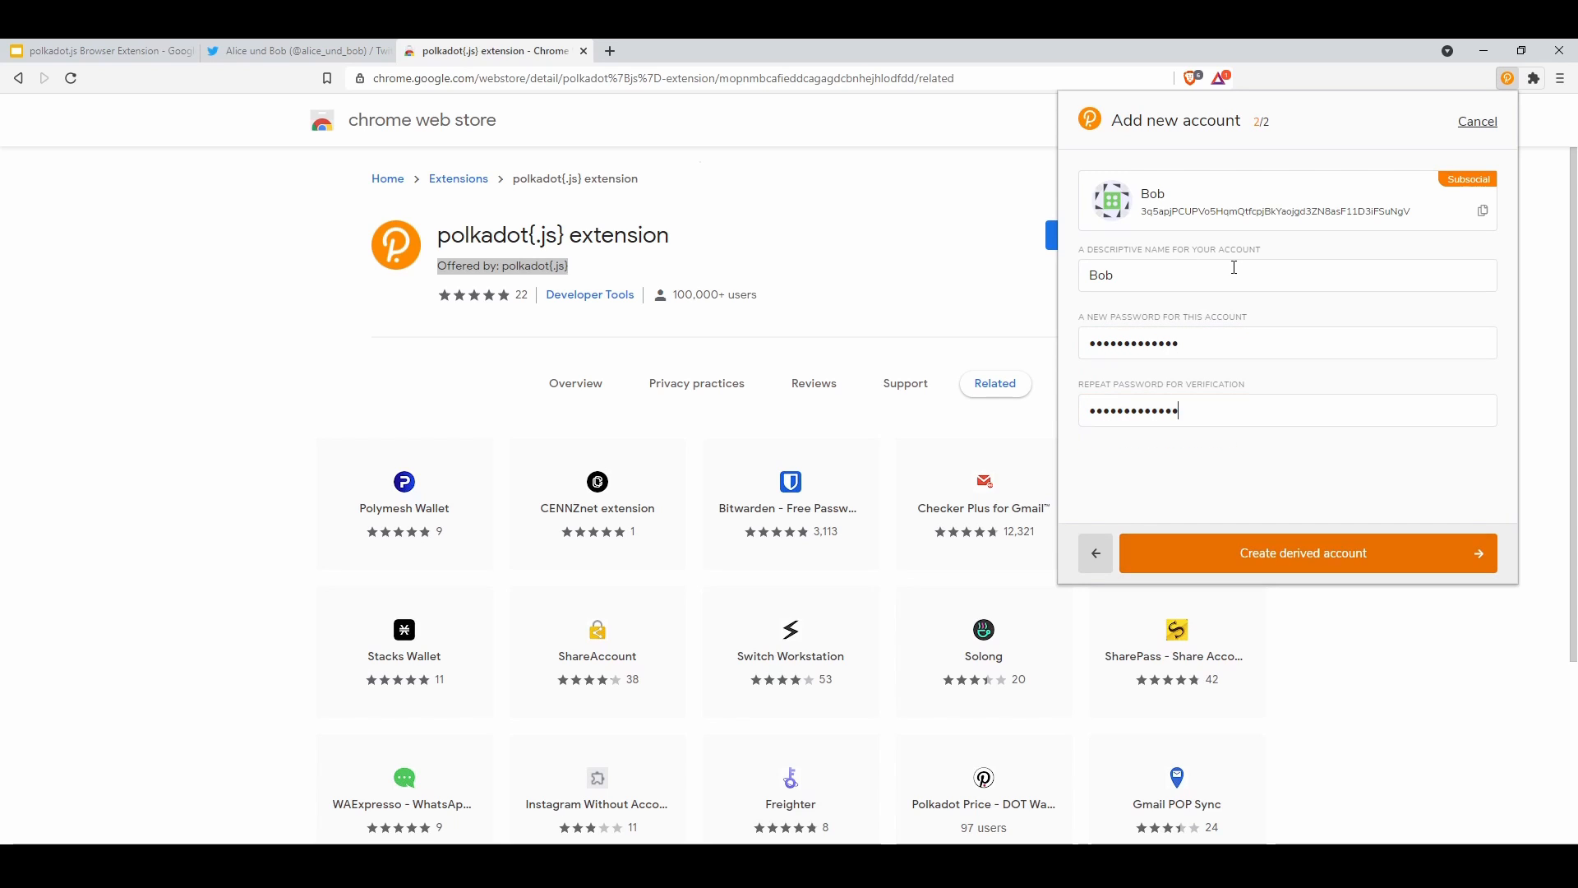
pyautogui.click(1357, 565)
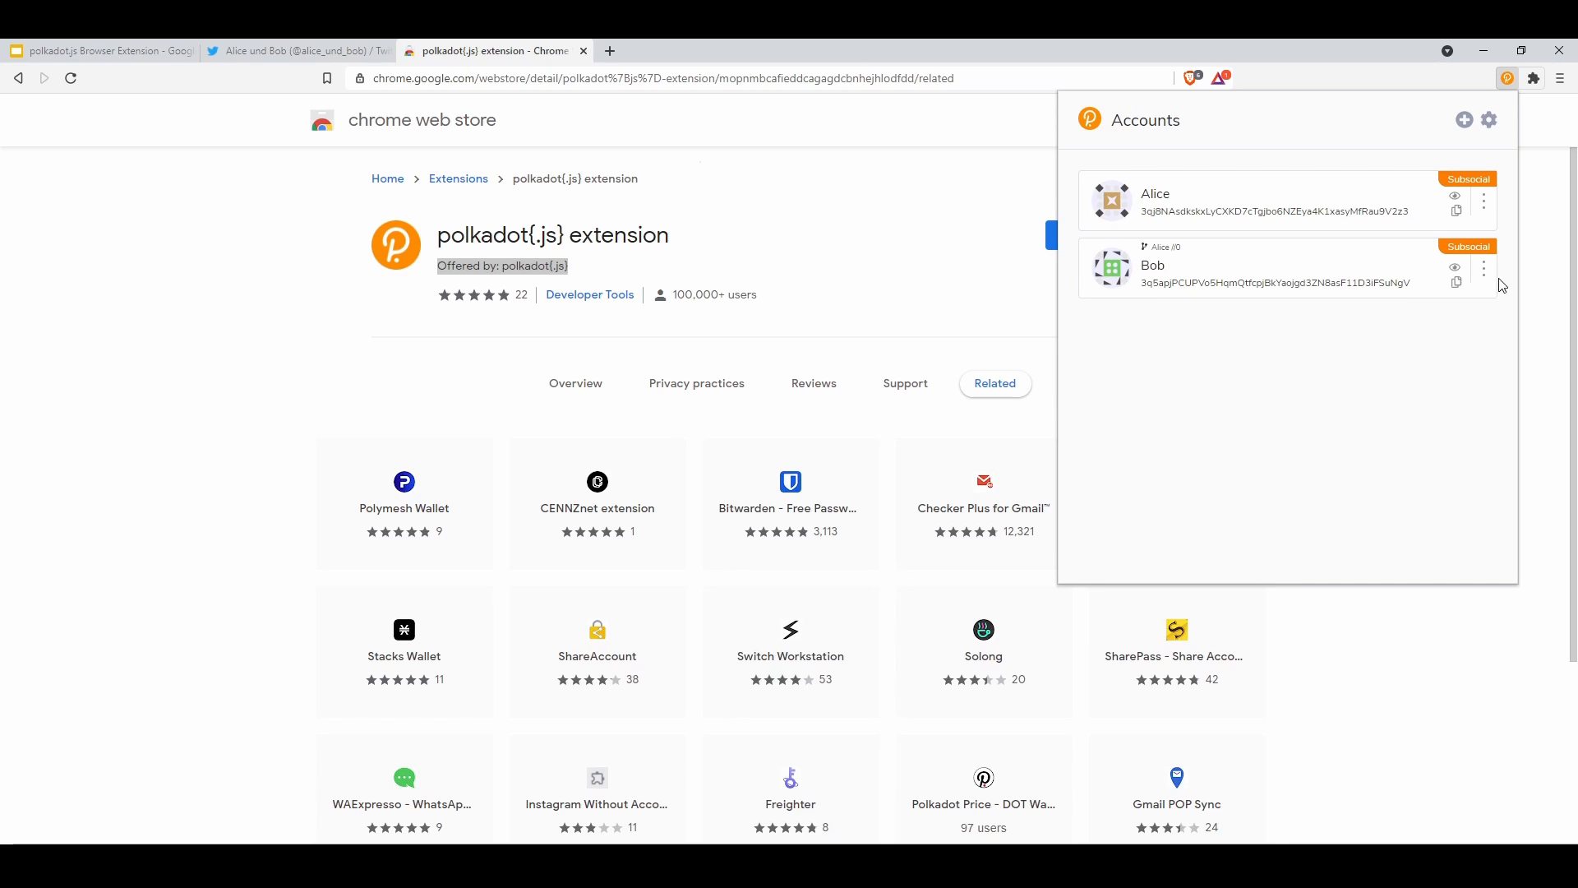
pyautogui.click(1485, 269)
pyautogui.click(1371, 402)
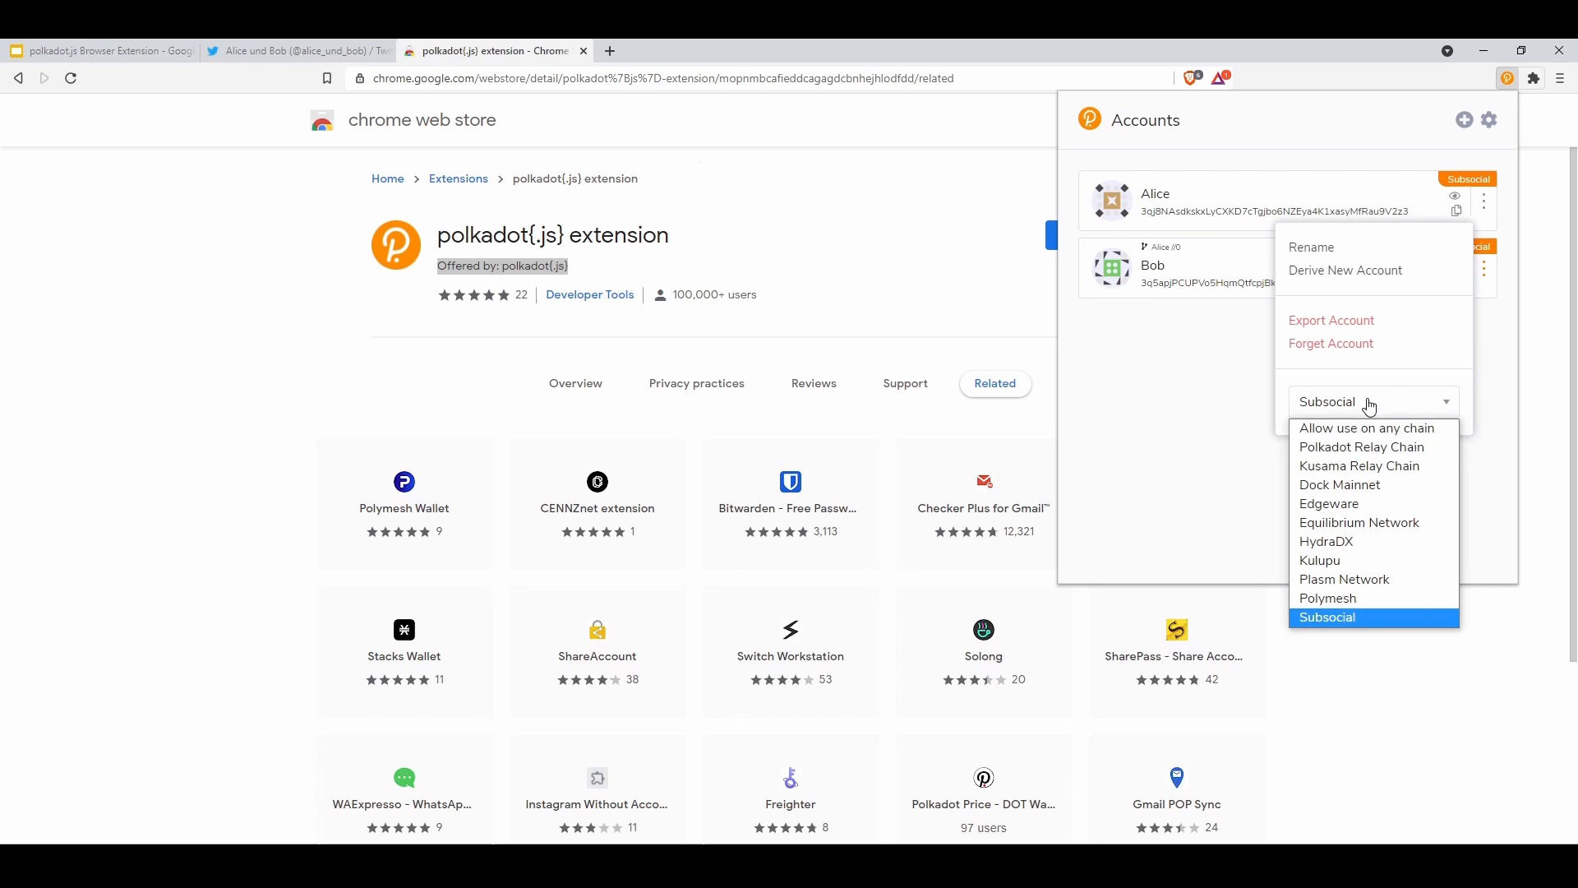
pyautogui.click(1356, 466)
pyautogui.click(1224, 380)
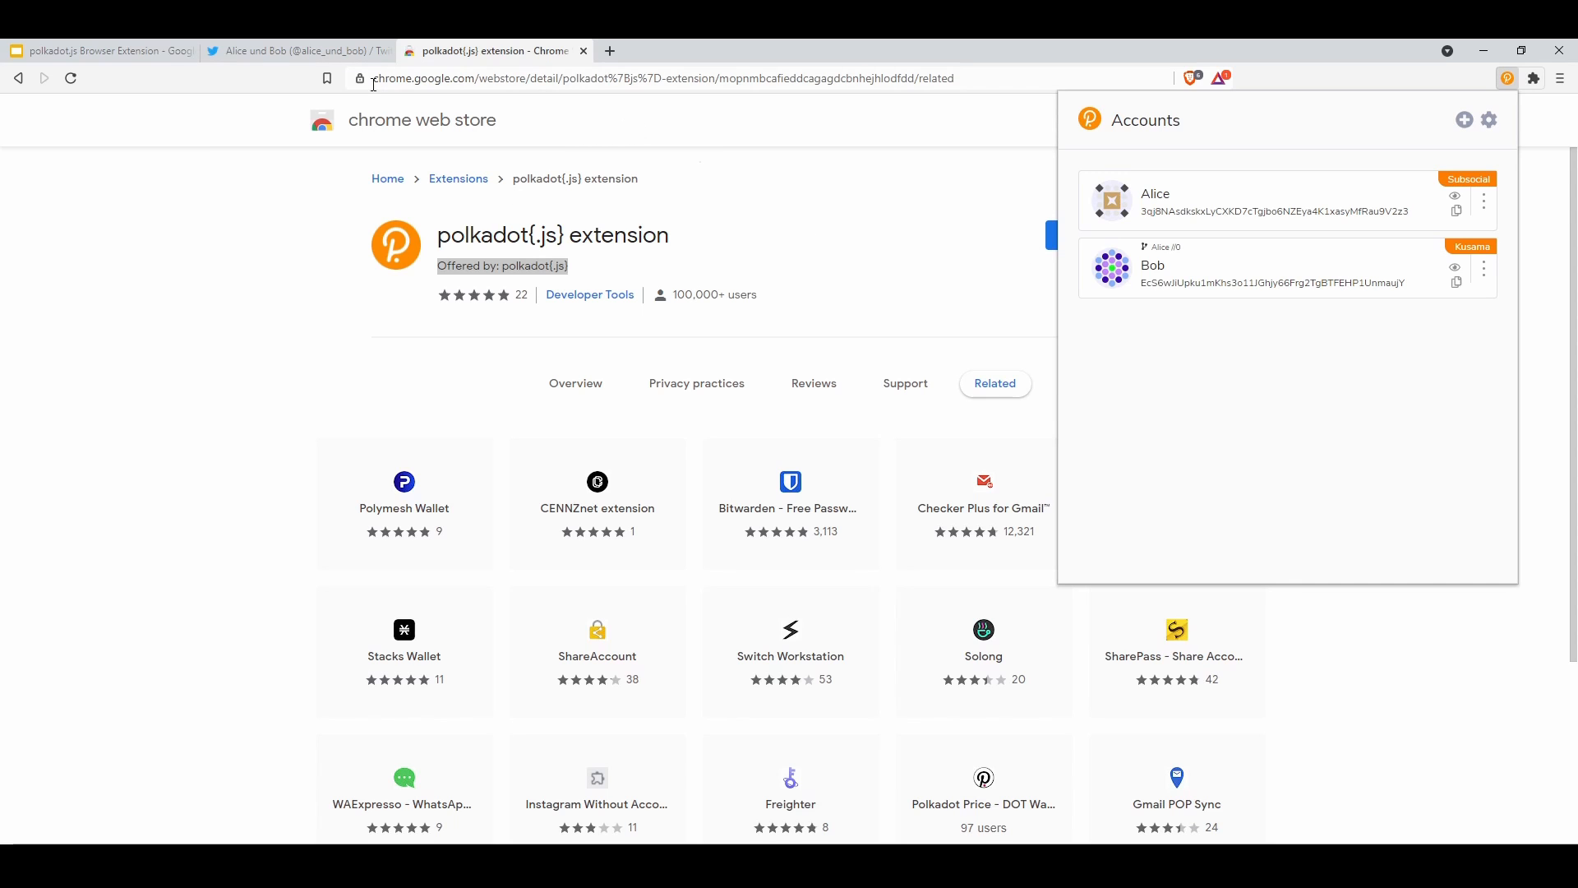
# In a new tab, go to polkadot.js.org and open the hosted apps wallet link
pyautogui.click(611, 52)
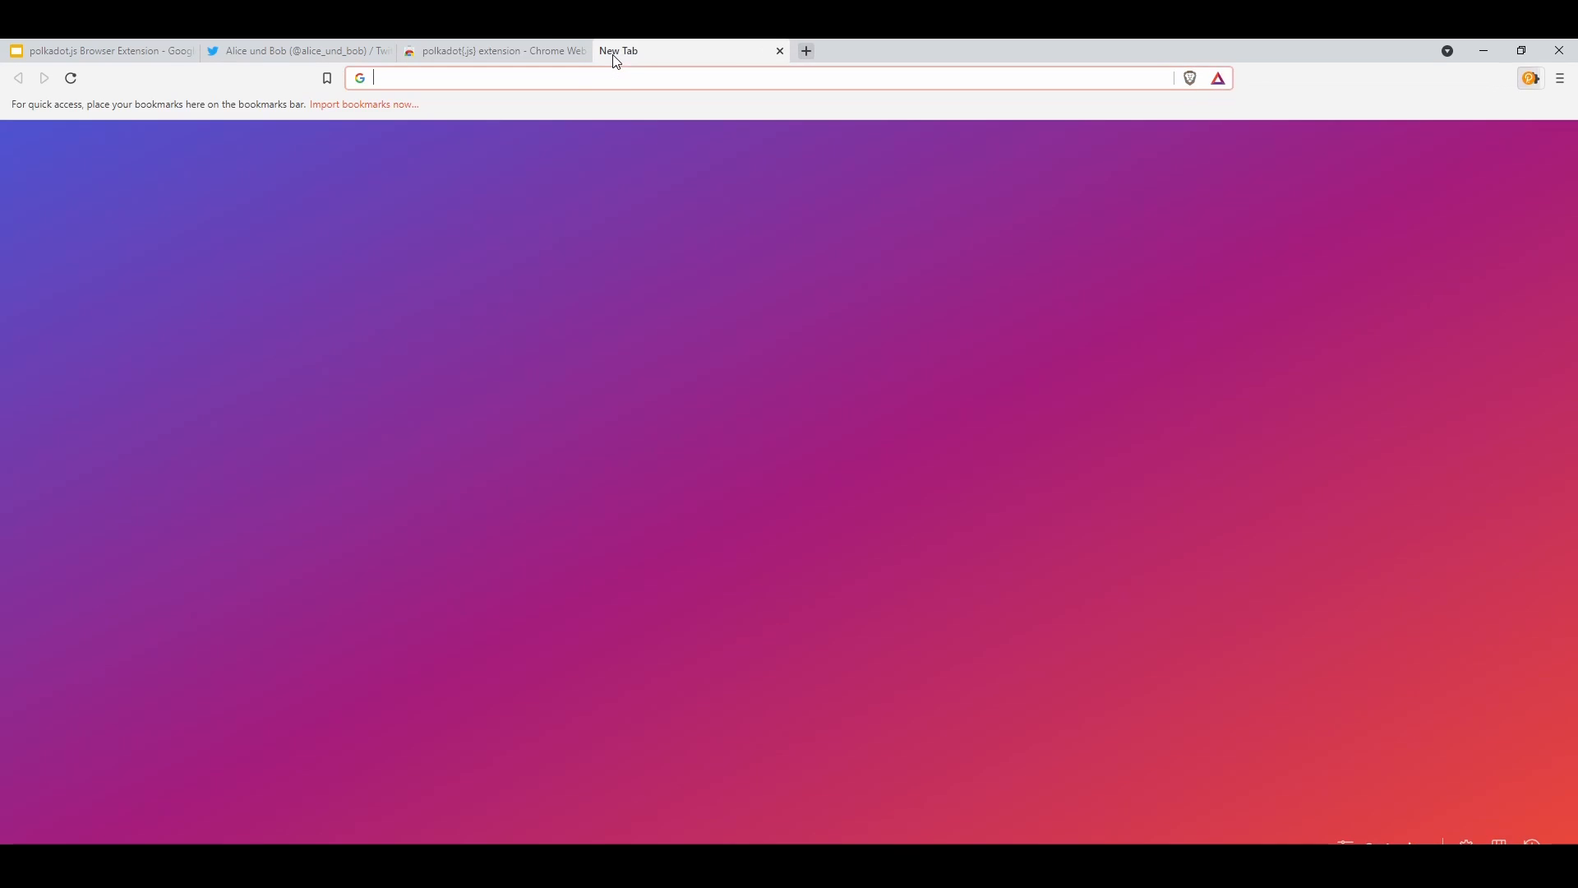
pyautogui.write('polkadot.js.org')
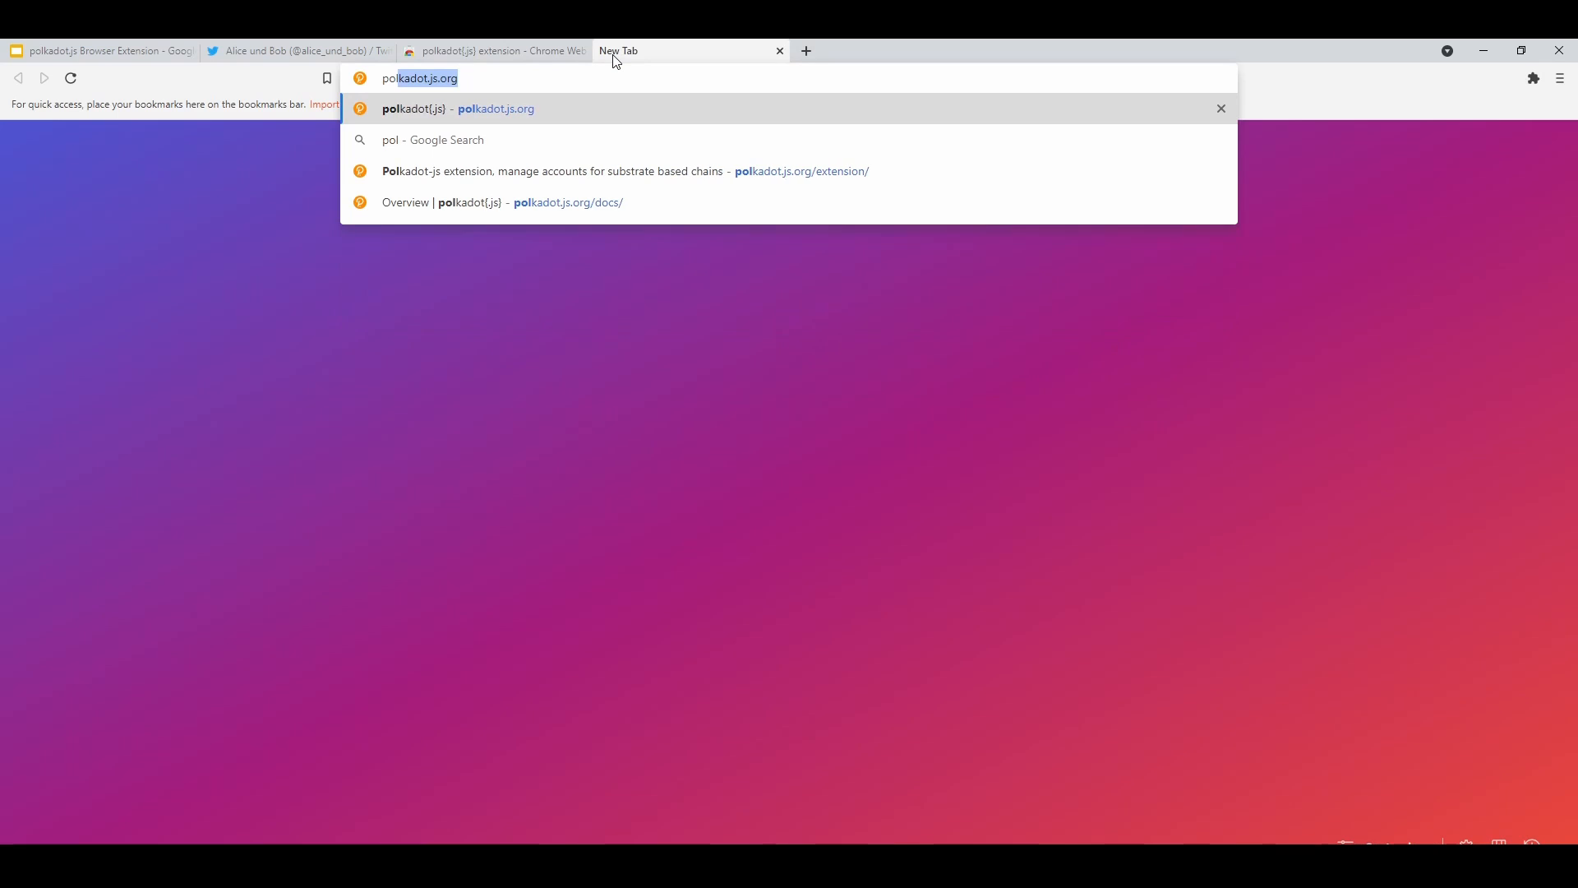
pyautogui.press('Return')
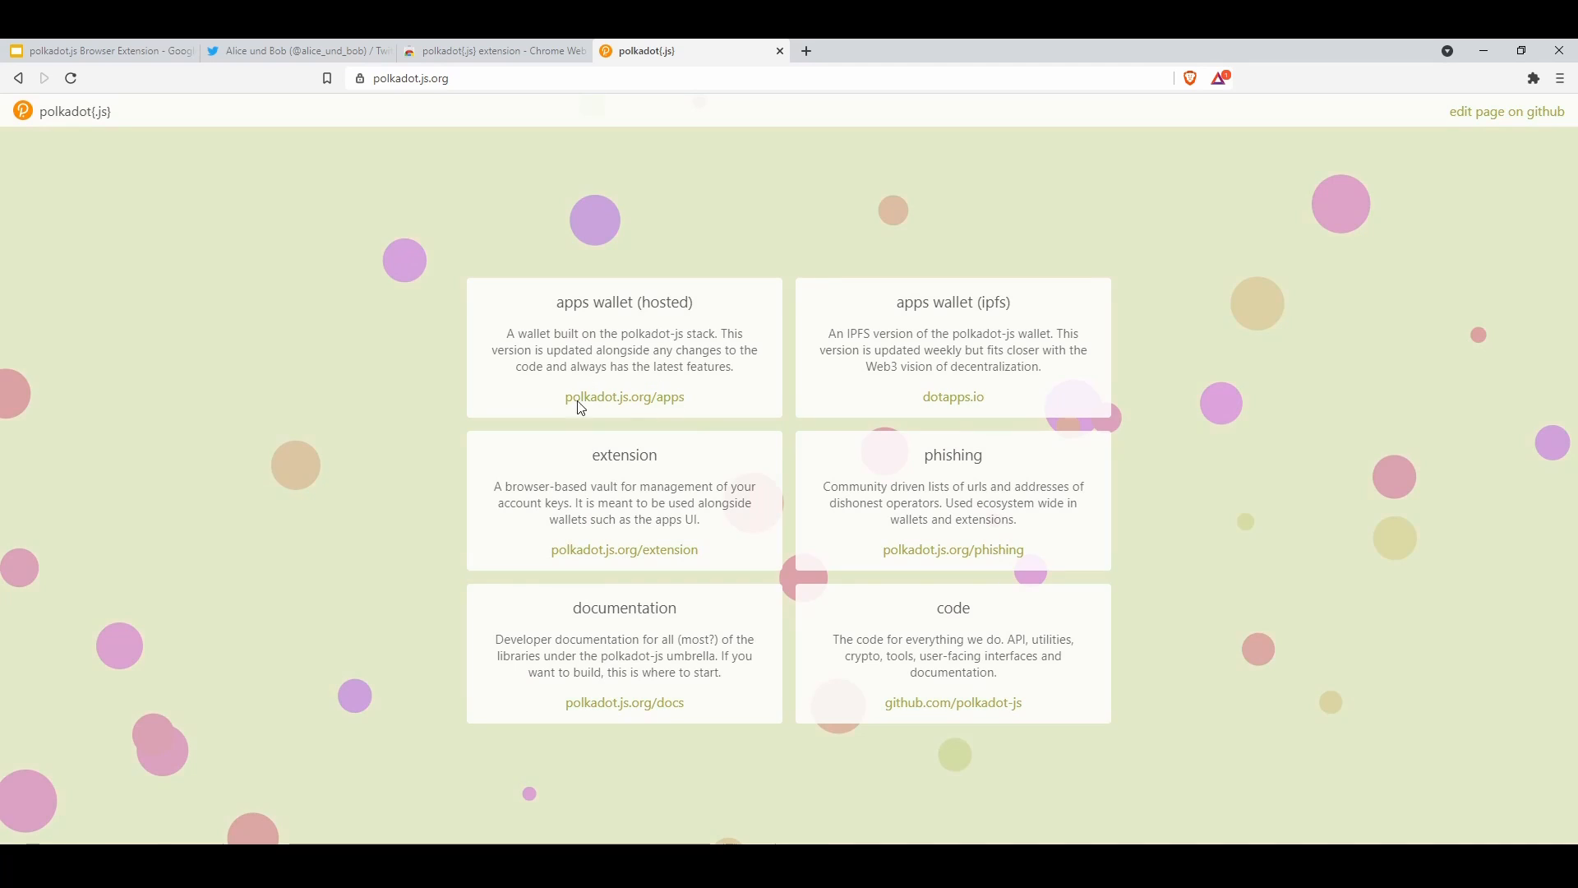
pyautogui.click(654, 400)
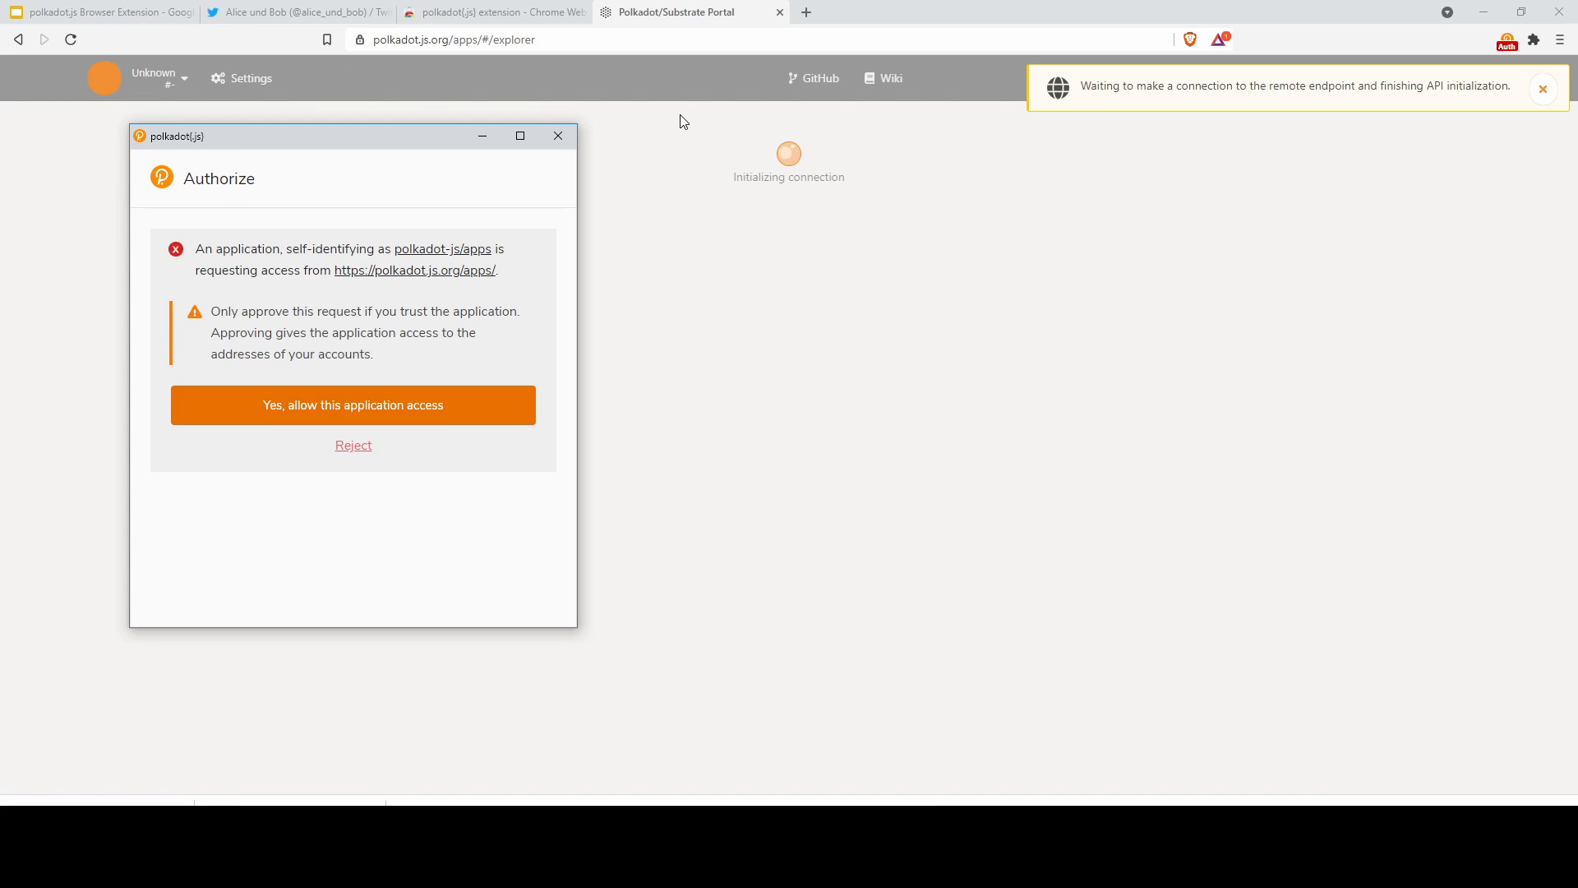
# Allow polkadot-js/apps access to the extension accounts and go to Accounts > Accounts
pyautogui.click(304, 407)
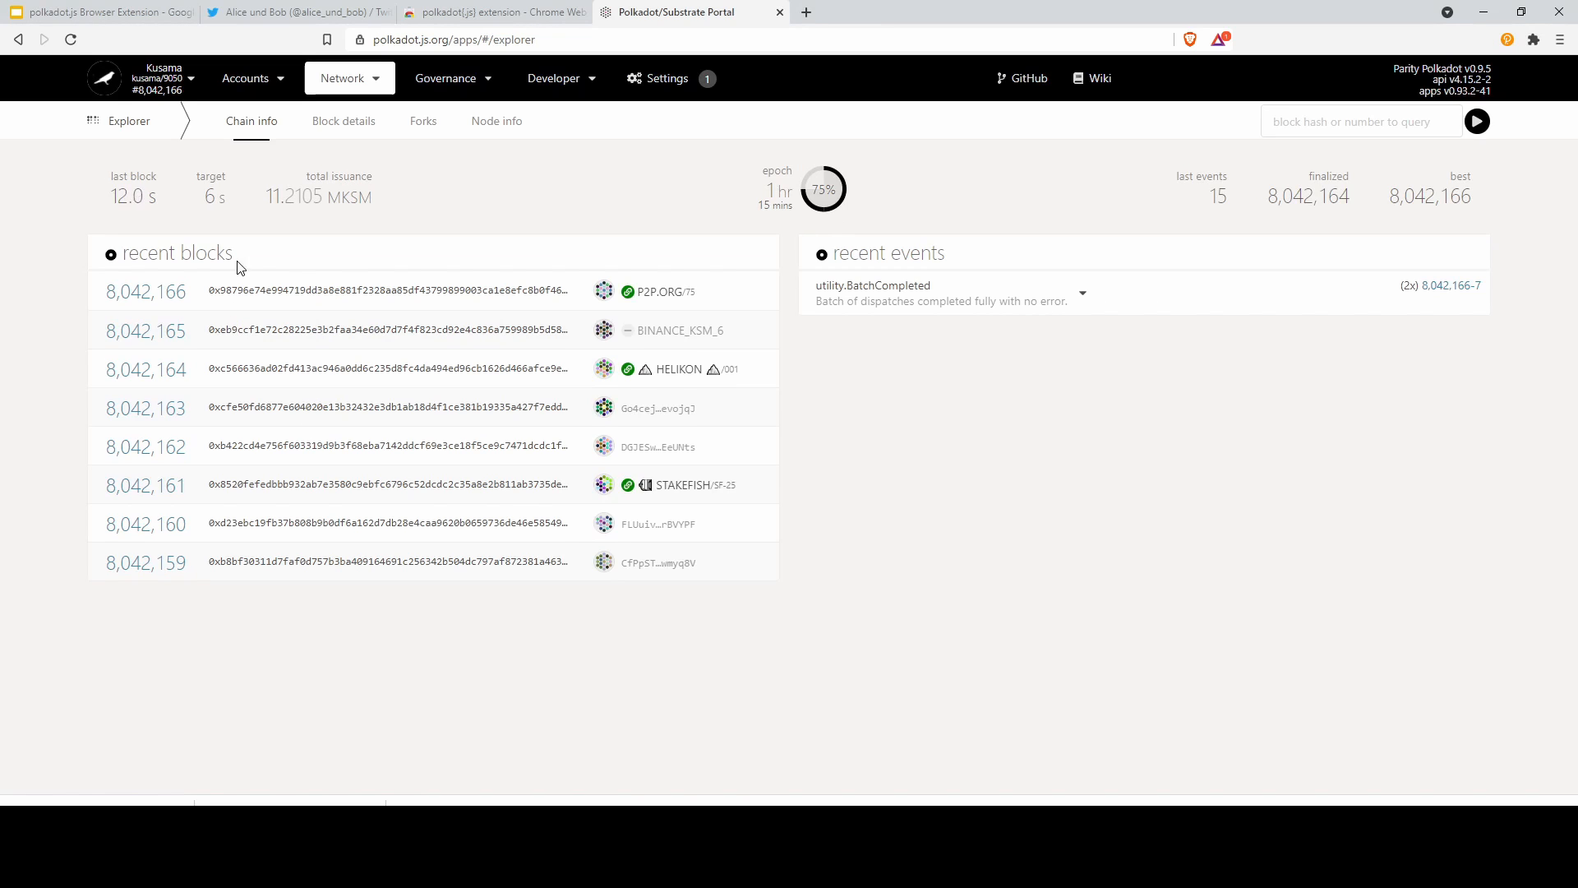
pyautogui.moveTo(241, 89)
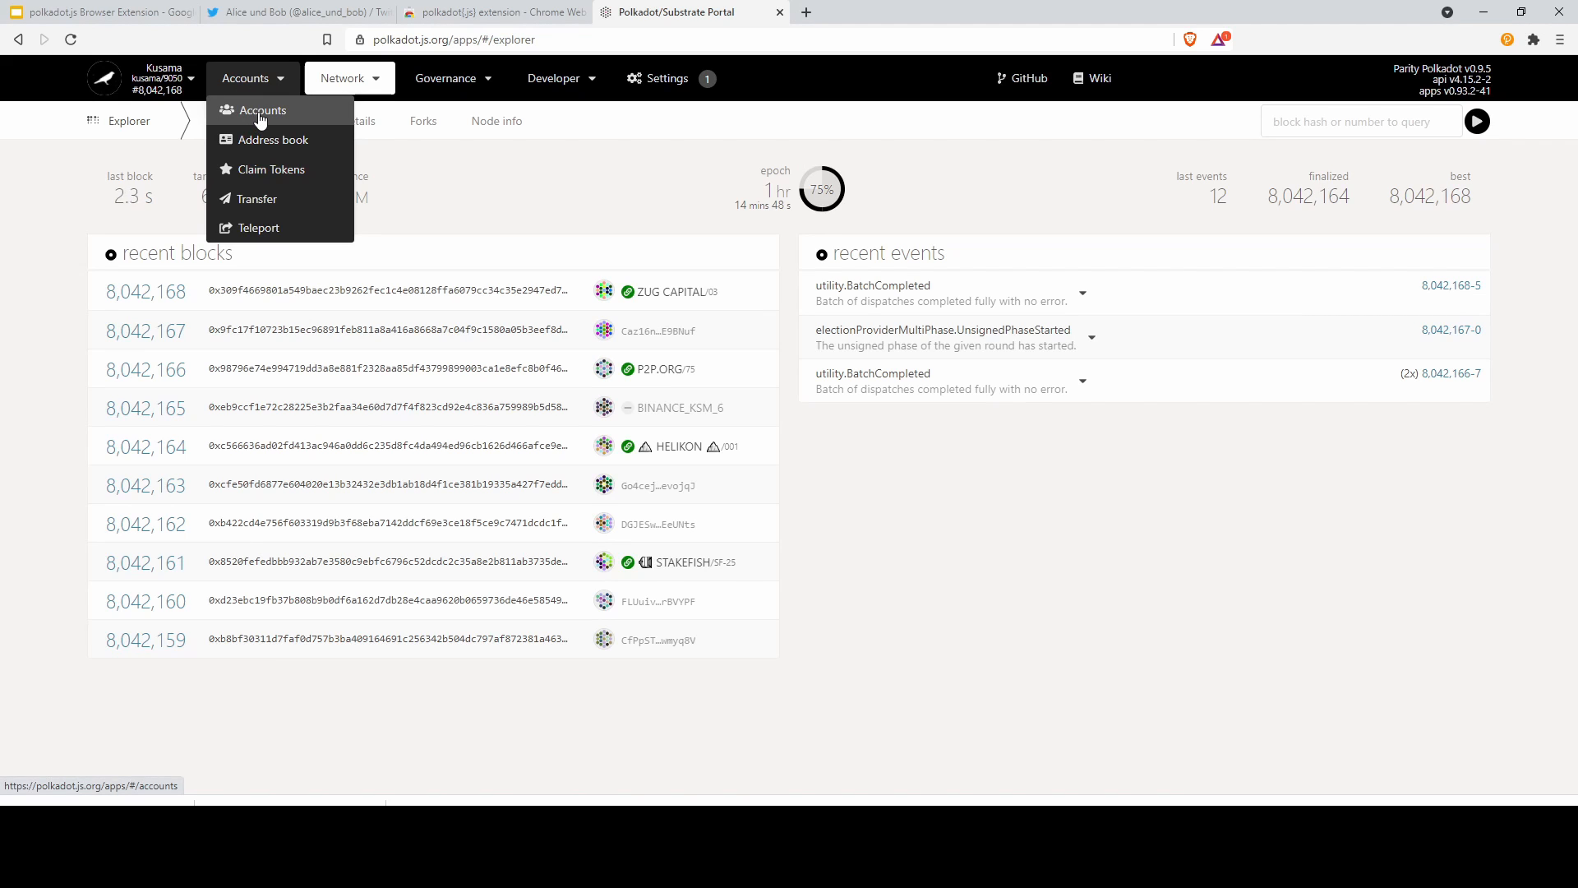
pyautogui.click(259, 115)
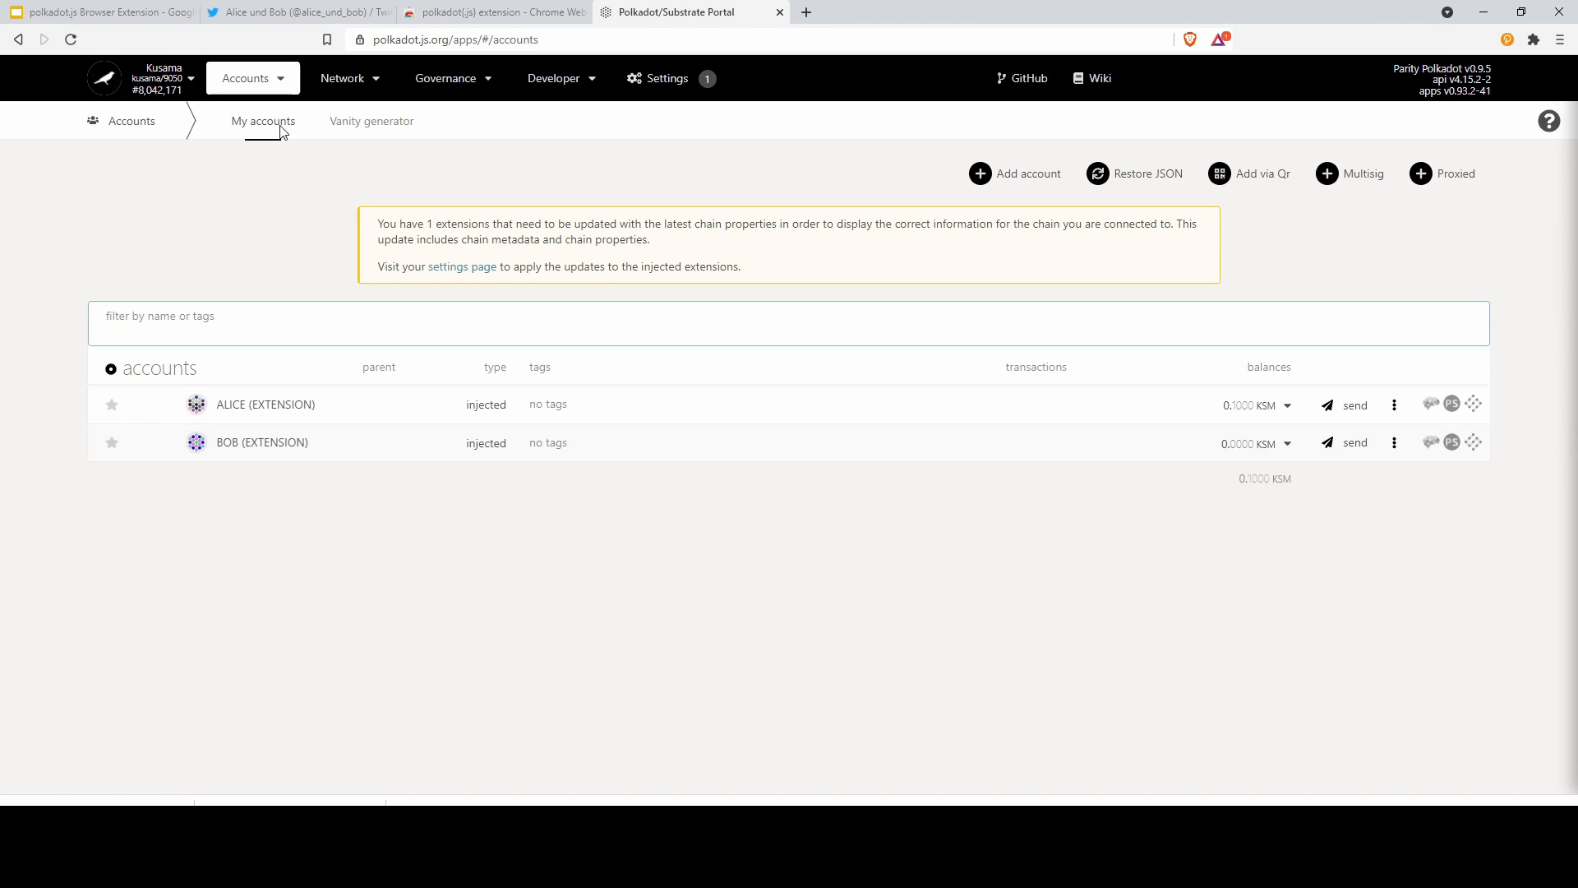
pyautogui.click(273, 194)
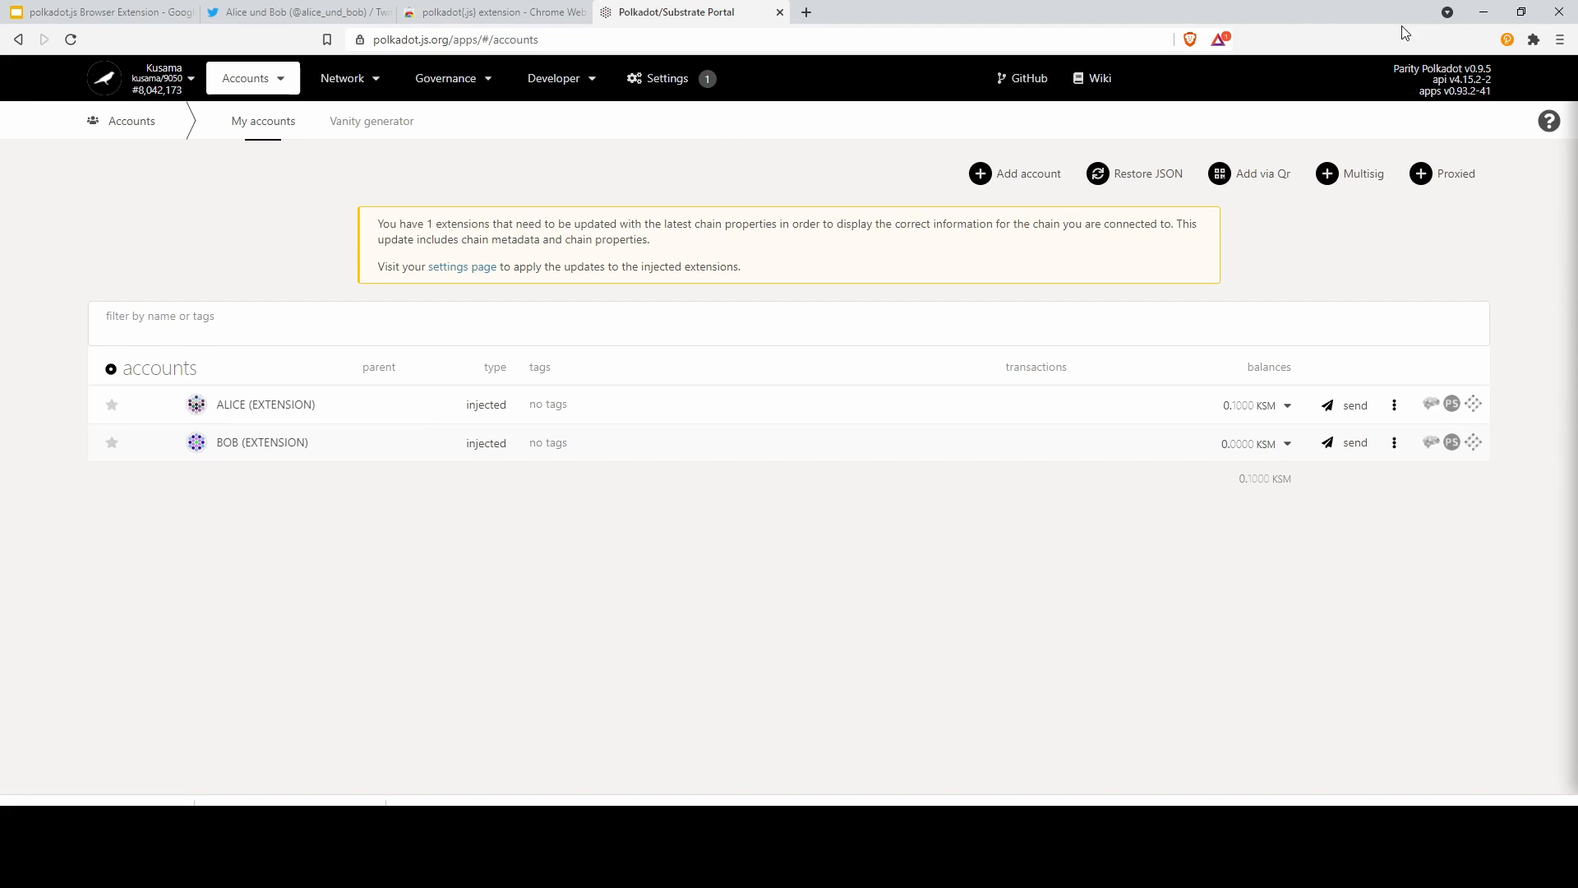
pyautogui.click(1506, 40)
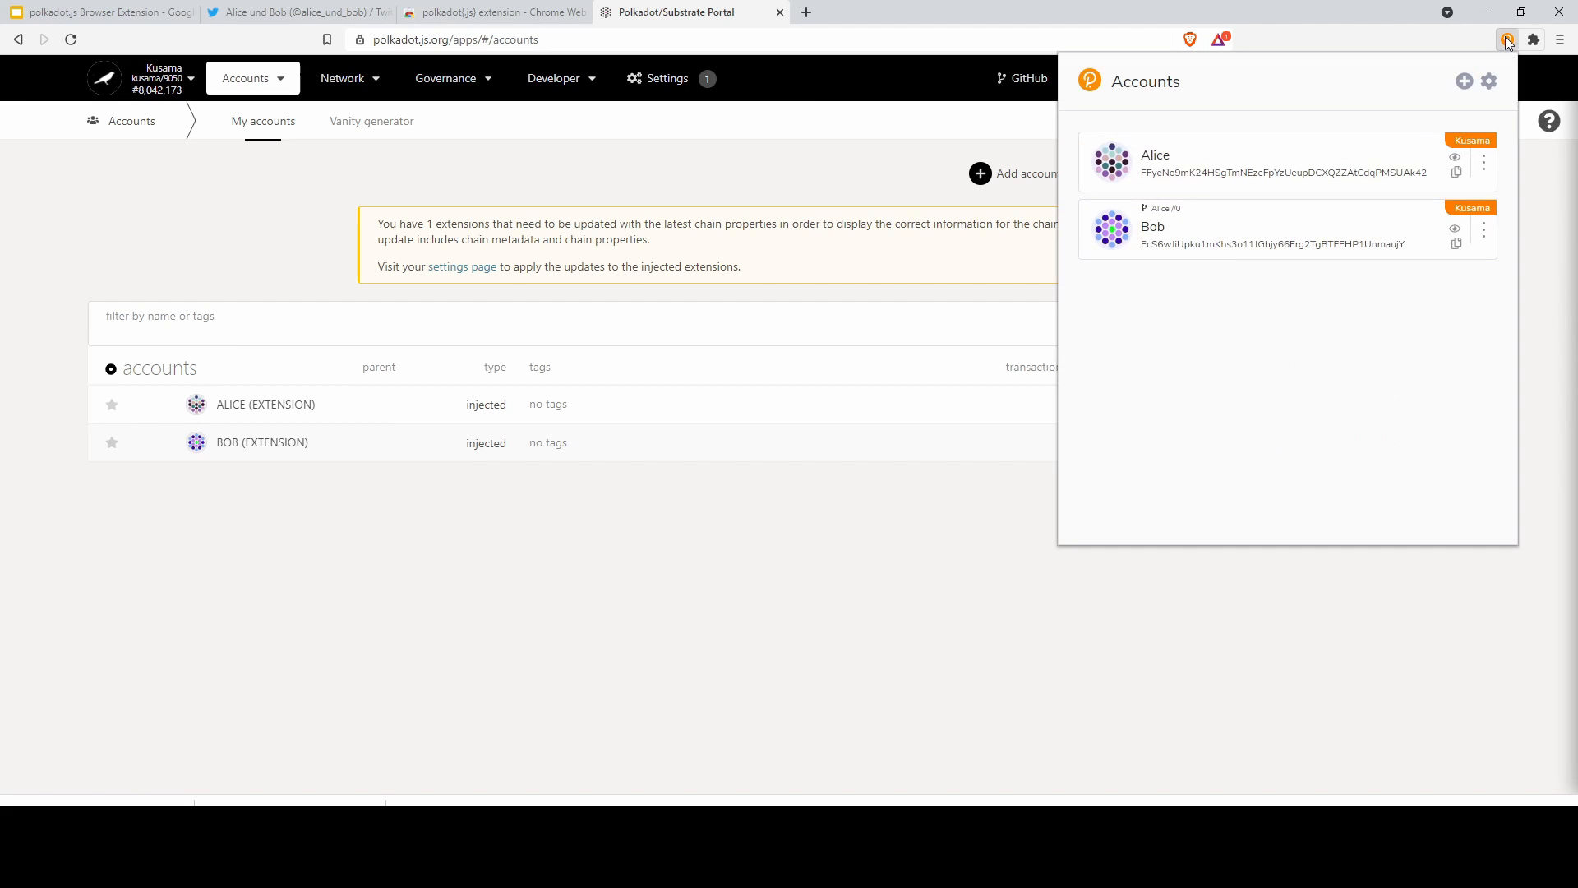
pyautogui.click(1508, 41)
pyautogui.click(1507, 41)
pyautogui.click(1507, 41)
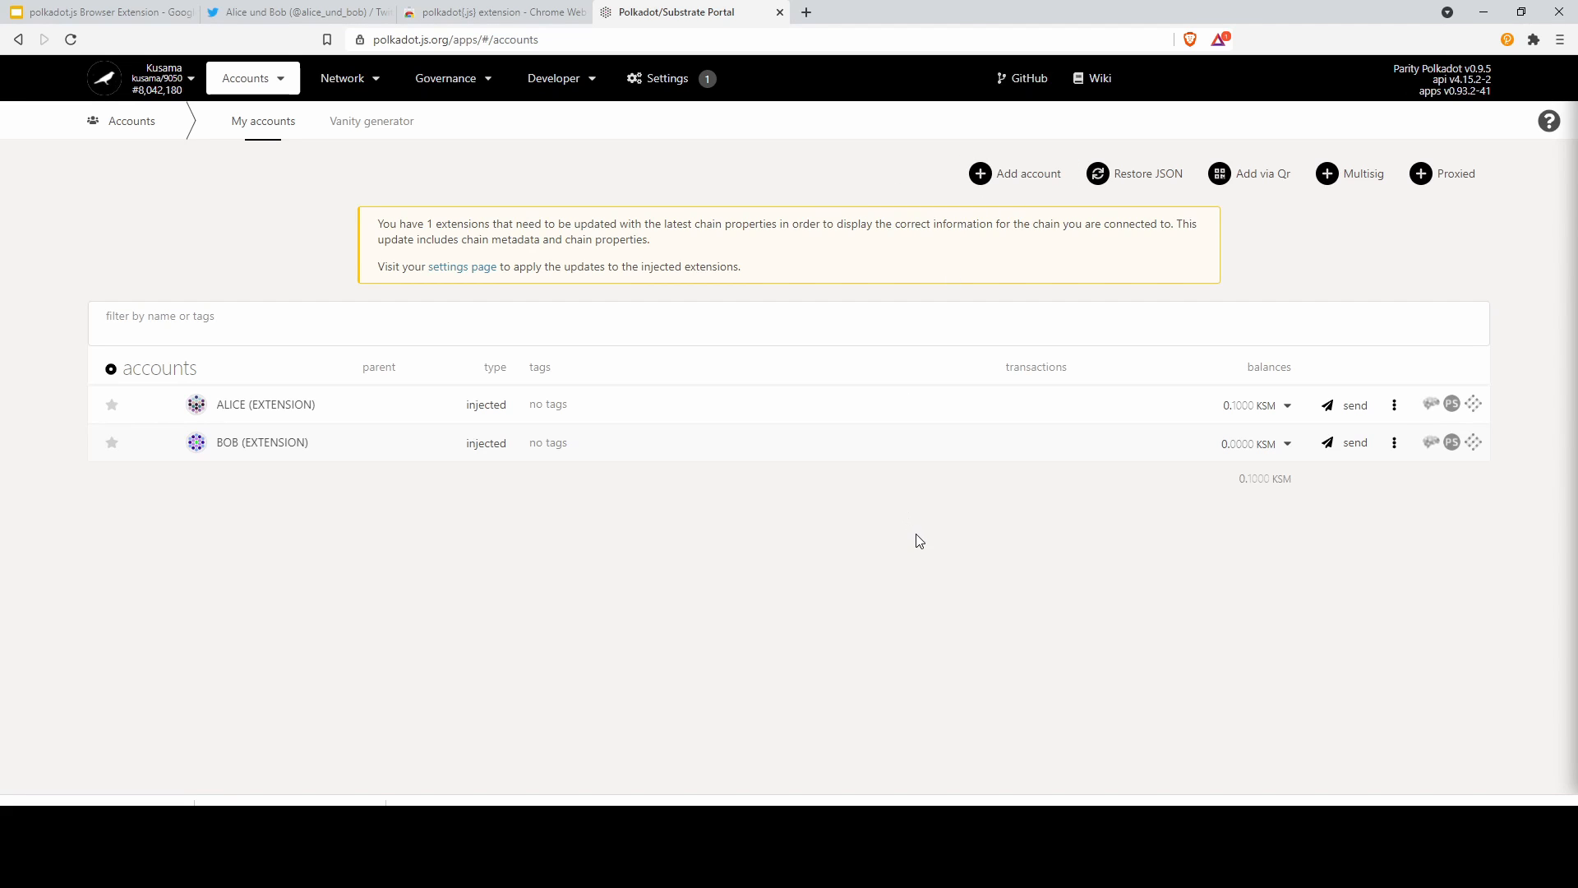
pyautogui.click(1506, 41)
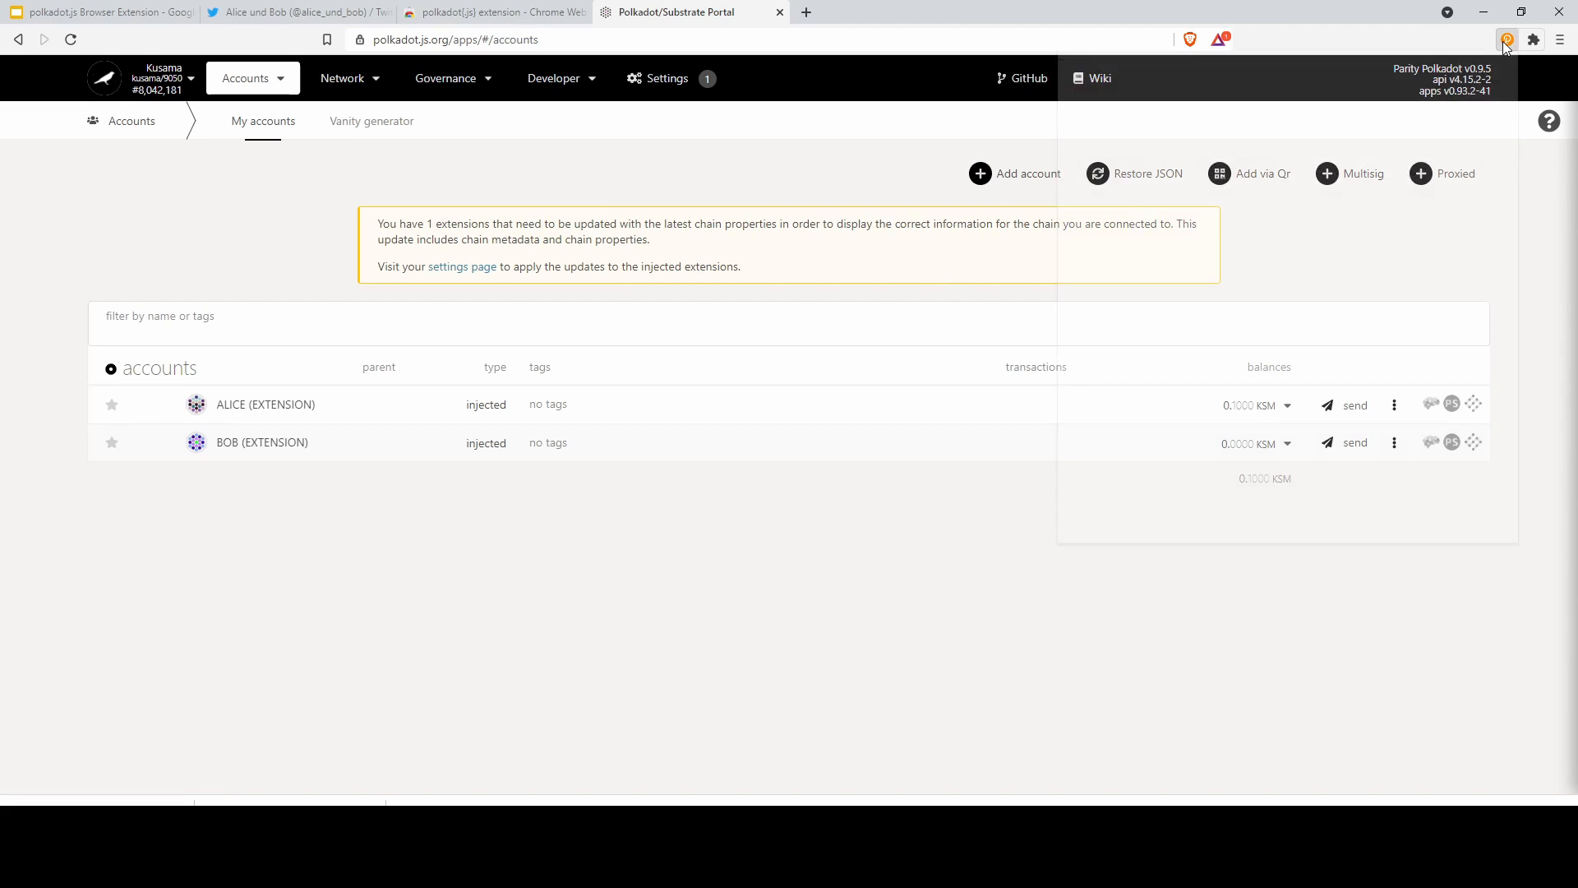
pyautogui.click(1505, 41)
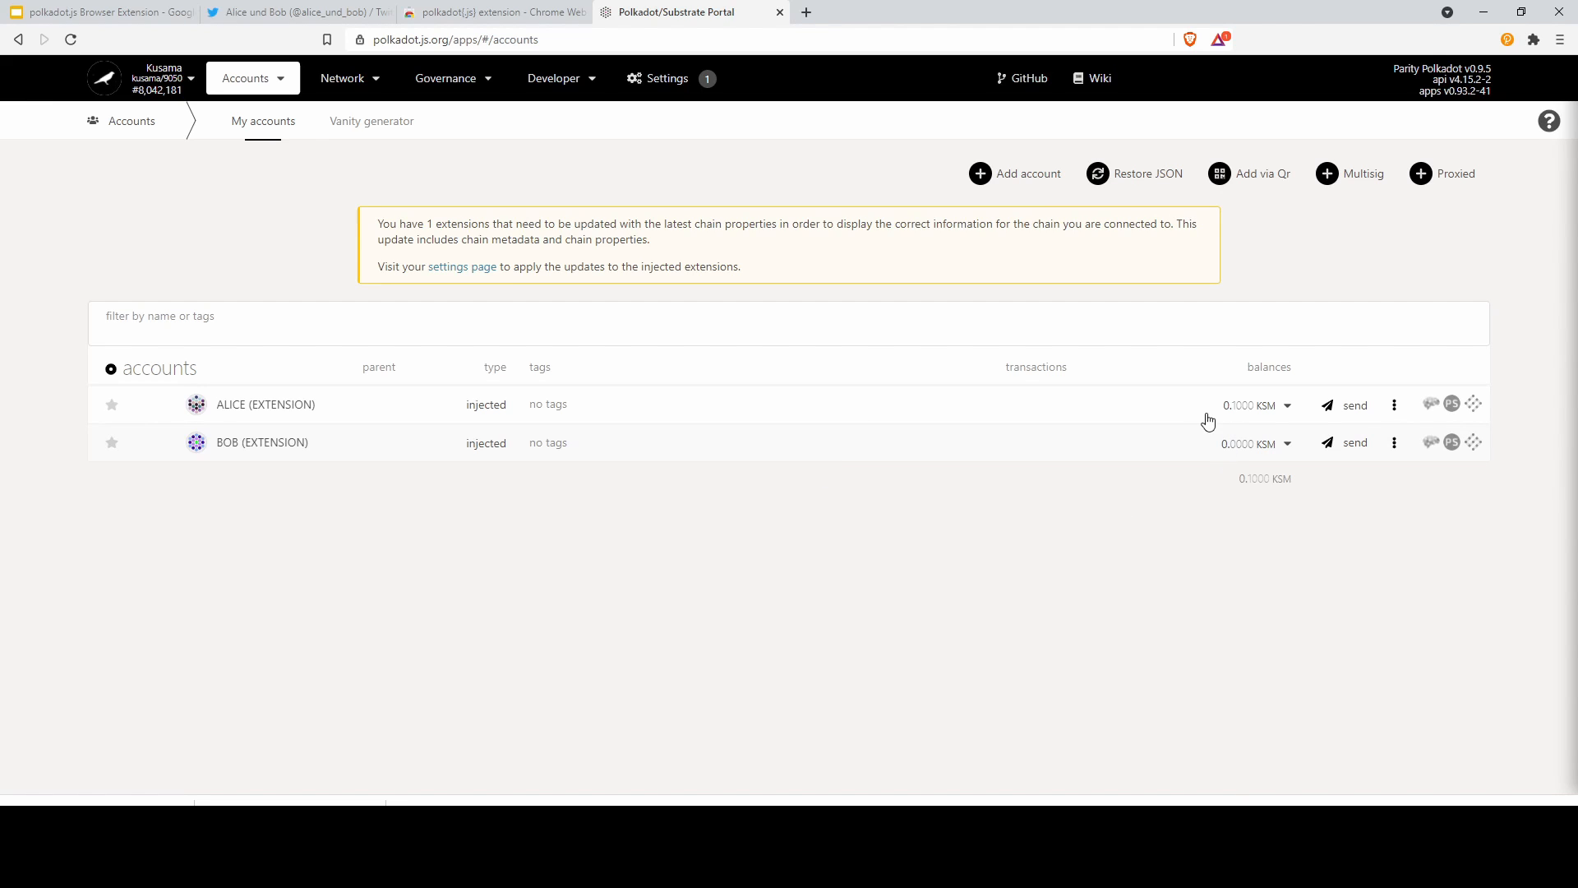
pyautogui.moveTo(1210, 411); pyautogui.dragTo(1258, 411)
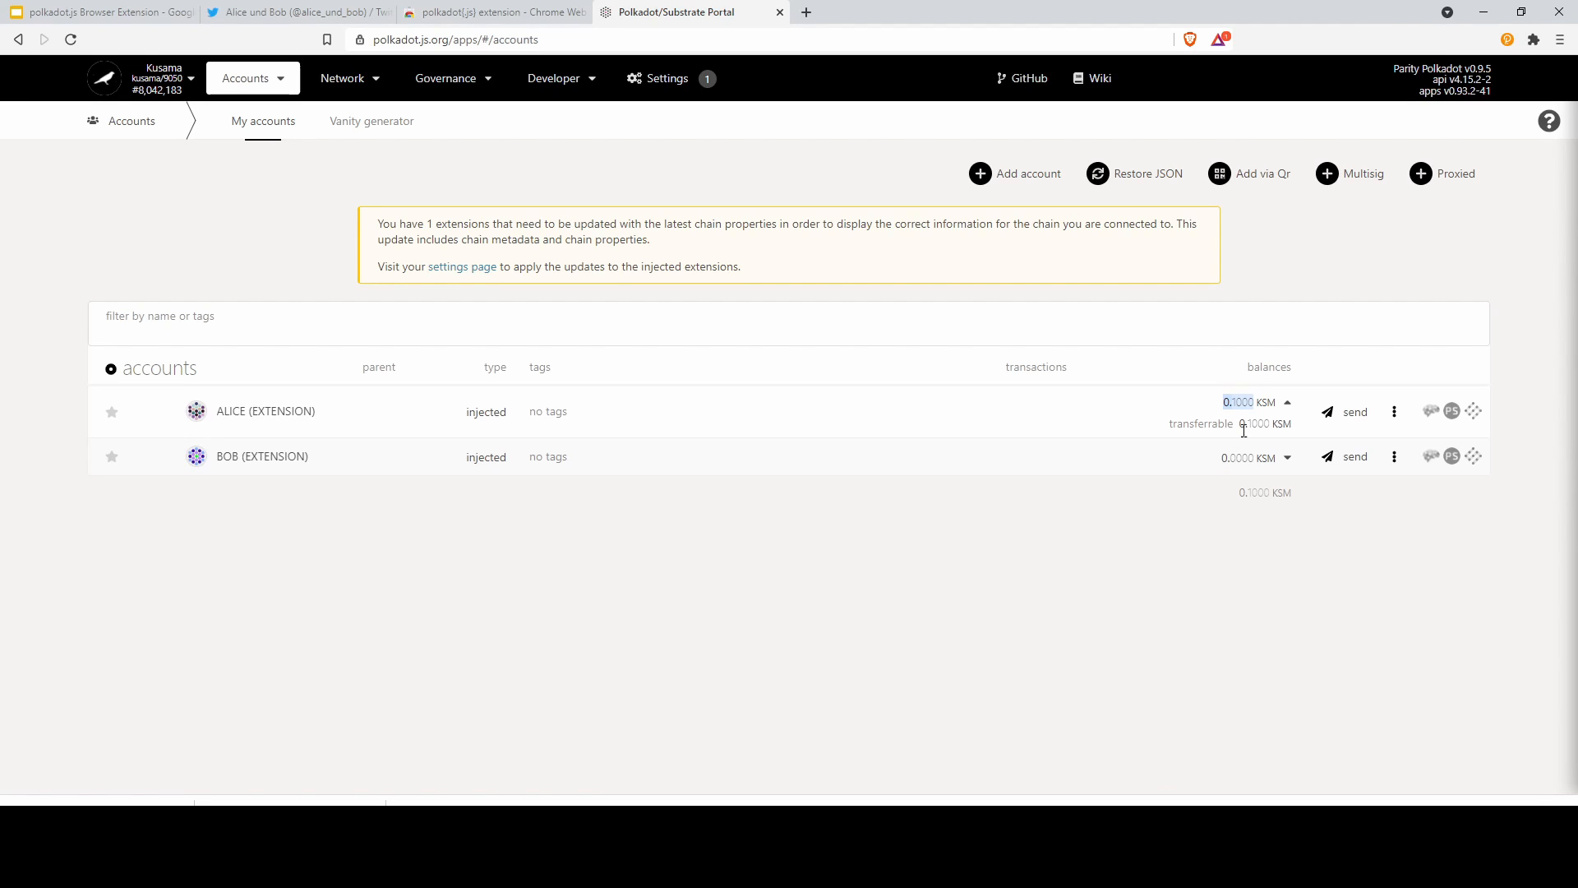
pyautogui.click(1293, 405)
pyautogui.click(1288, 404)
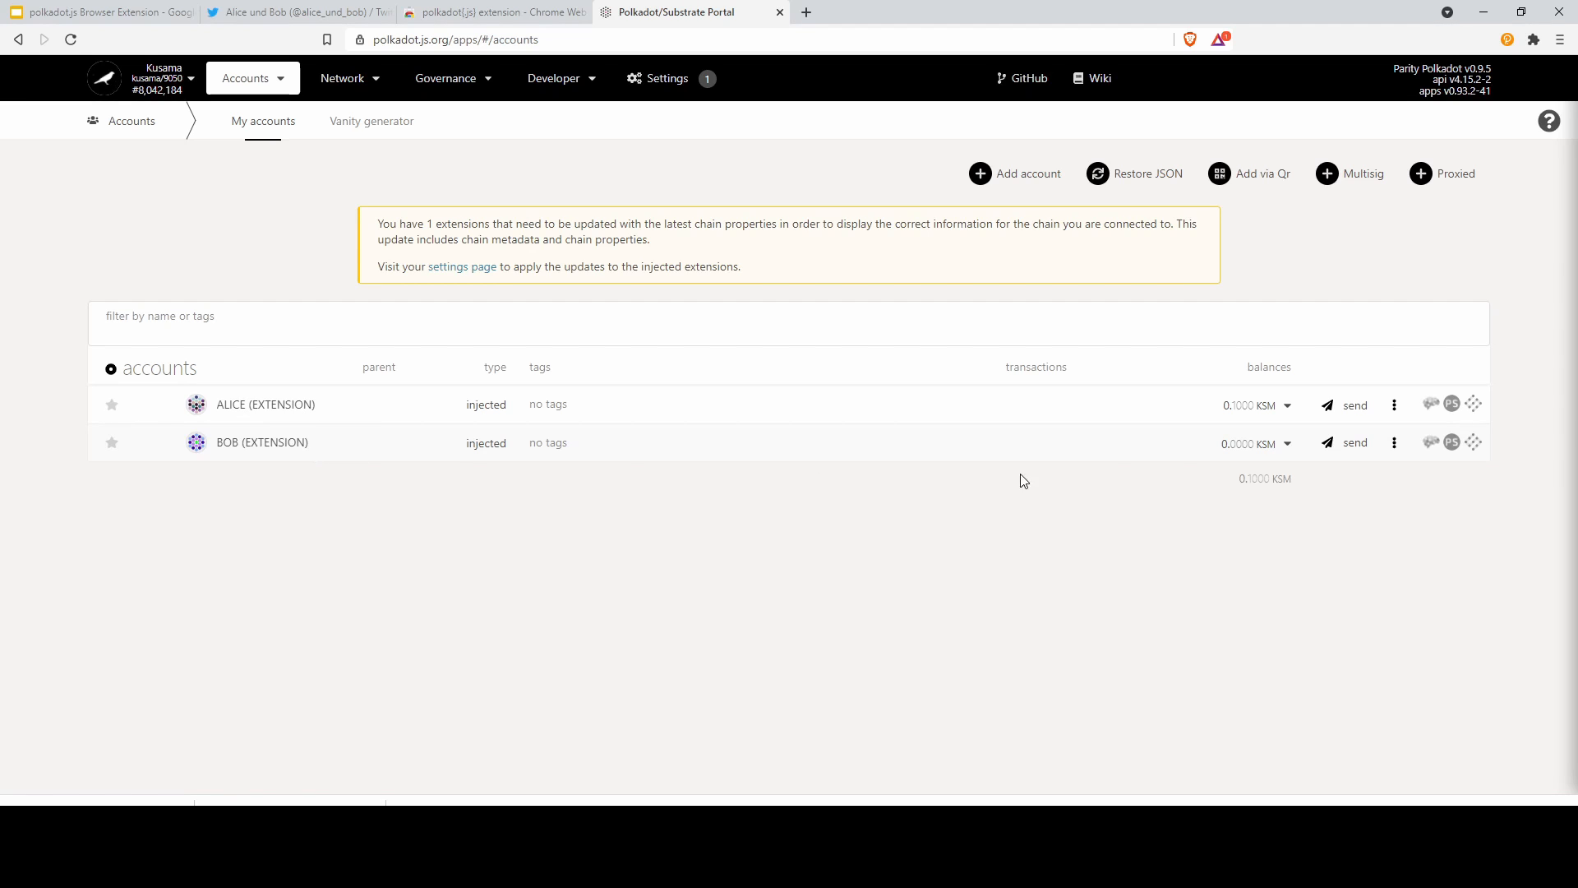
pyautogui.moveTo(1221, 410); pyautogui.dragTo(1251, 410)
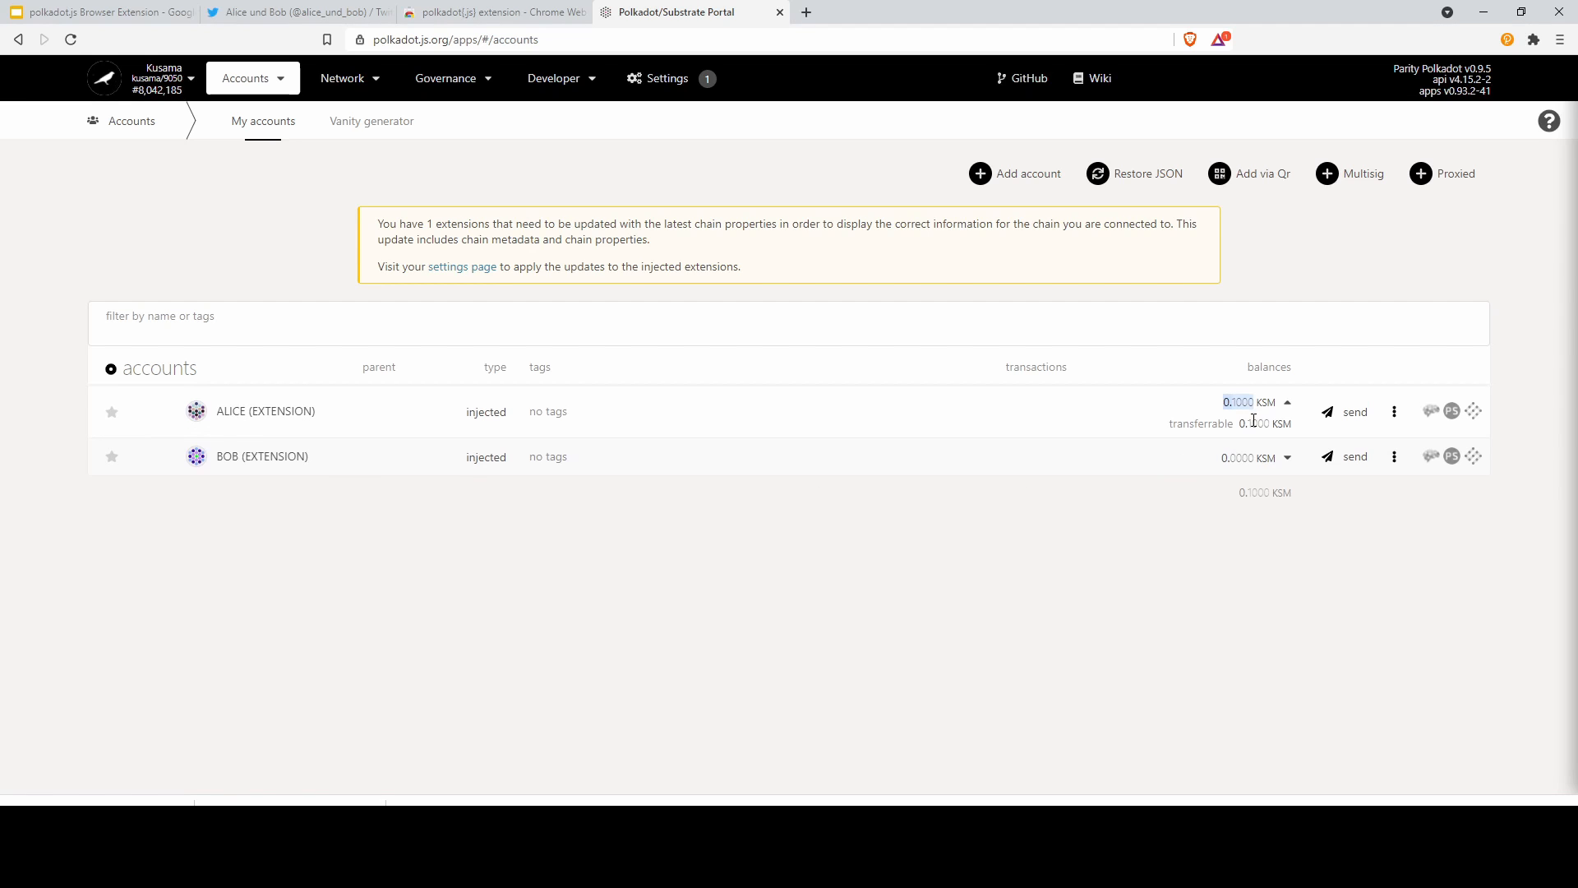
pyautogui.click(1283, 402)
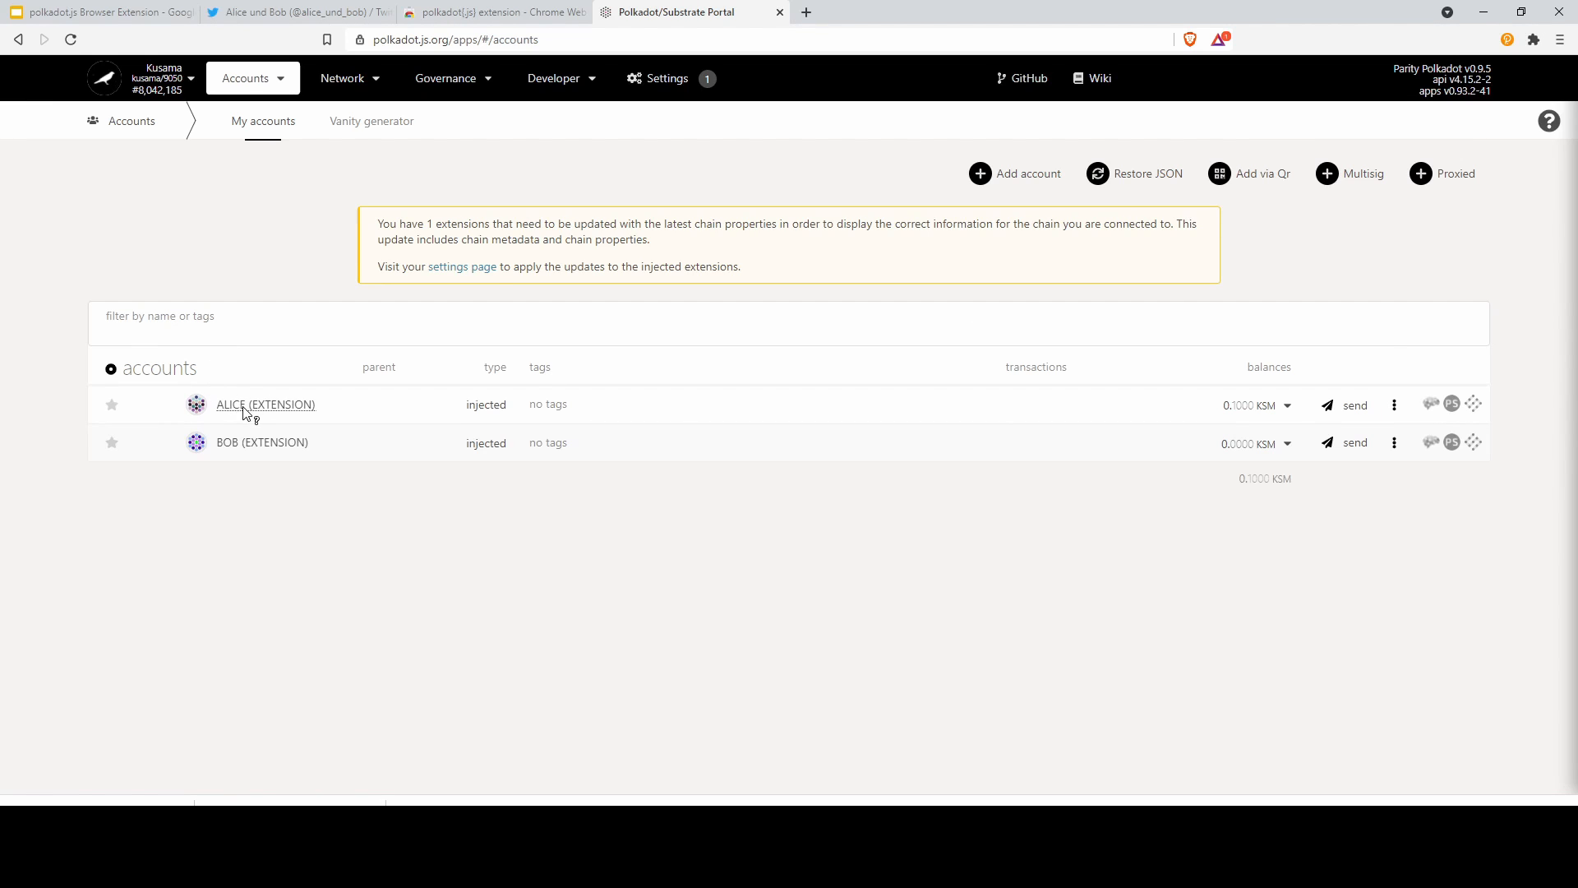
# Start a send from ALICE's account to BOB with the amount set to 0.05 KSM
pyautogui.click(1358, 408)
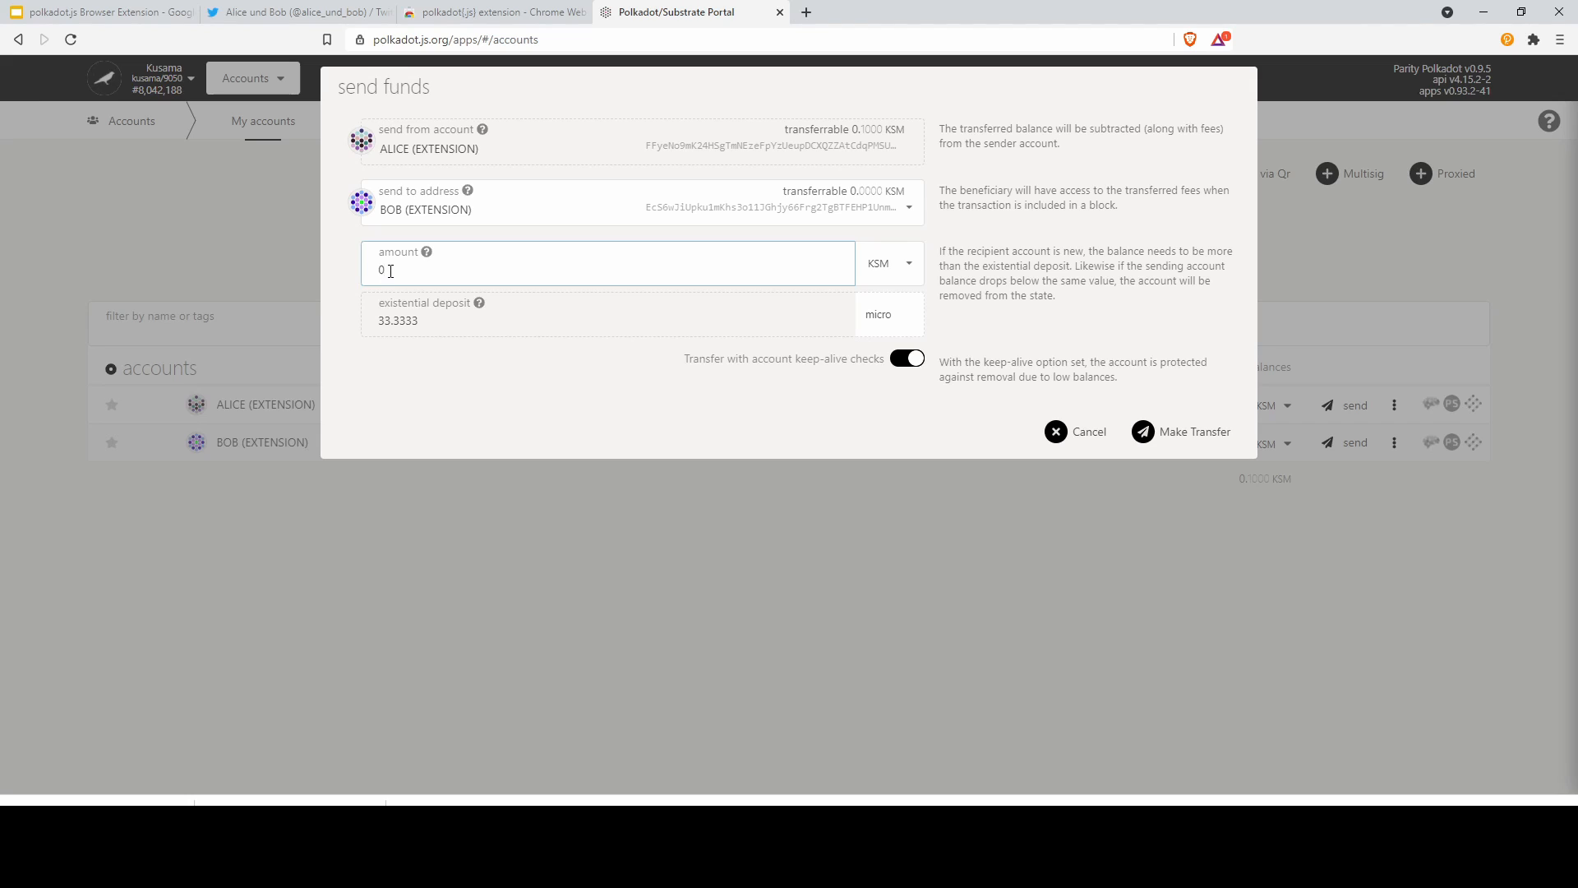
pyautogui.press('BackSpace')
pyautogui.write('0.05')
pyautogui.click(866, 318)
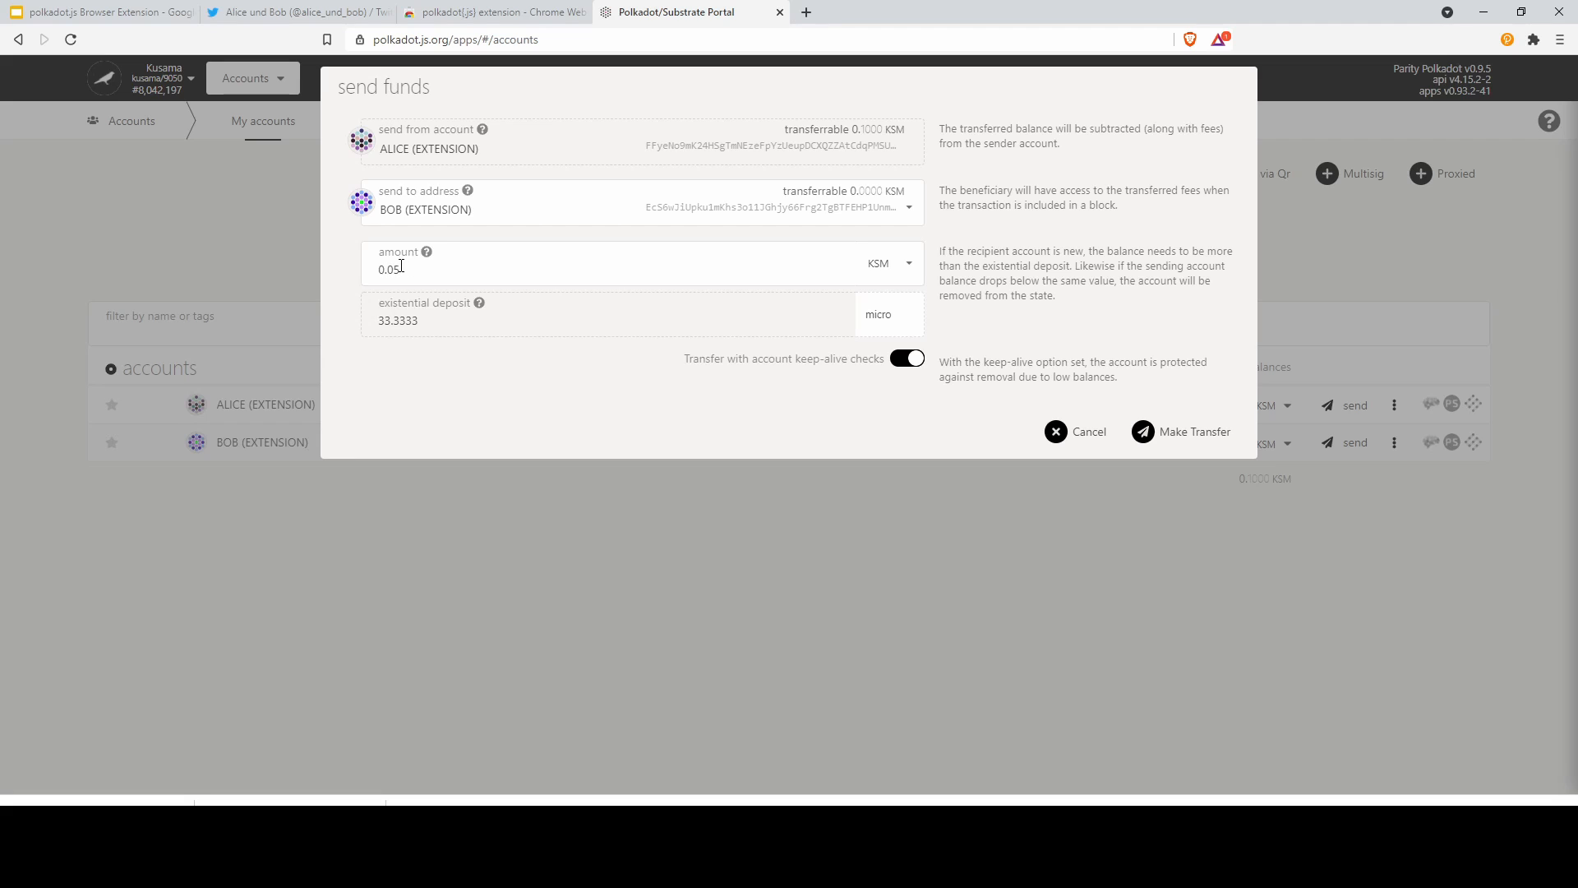
pyautogui.moveTo(402, 270); pyautogui.dragTo(244, 269)
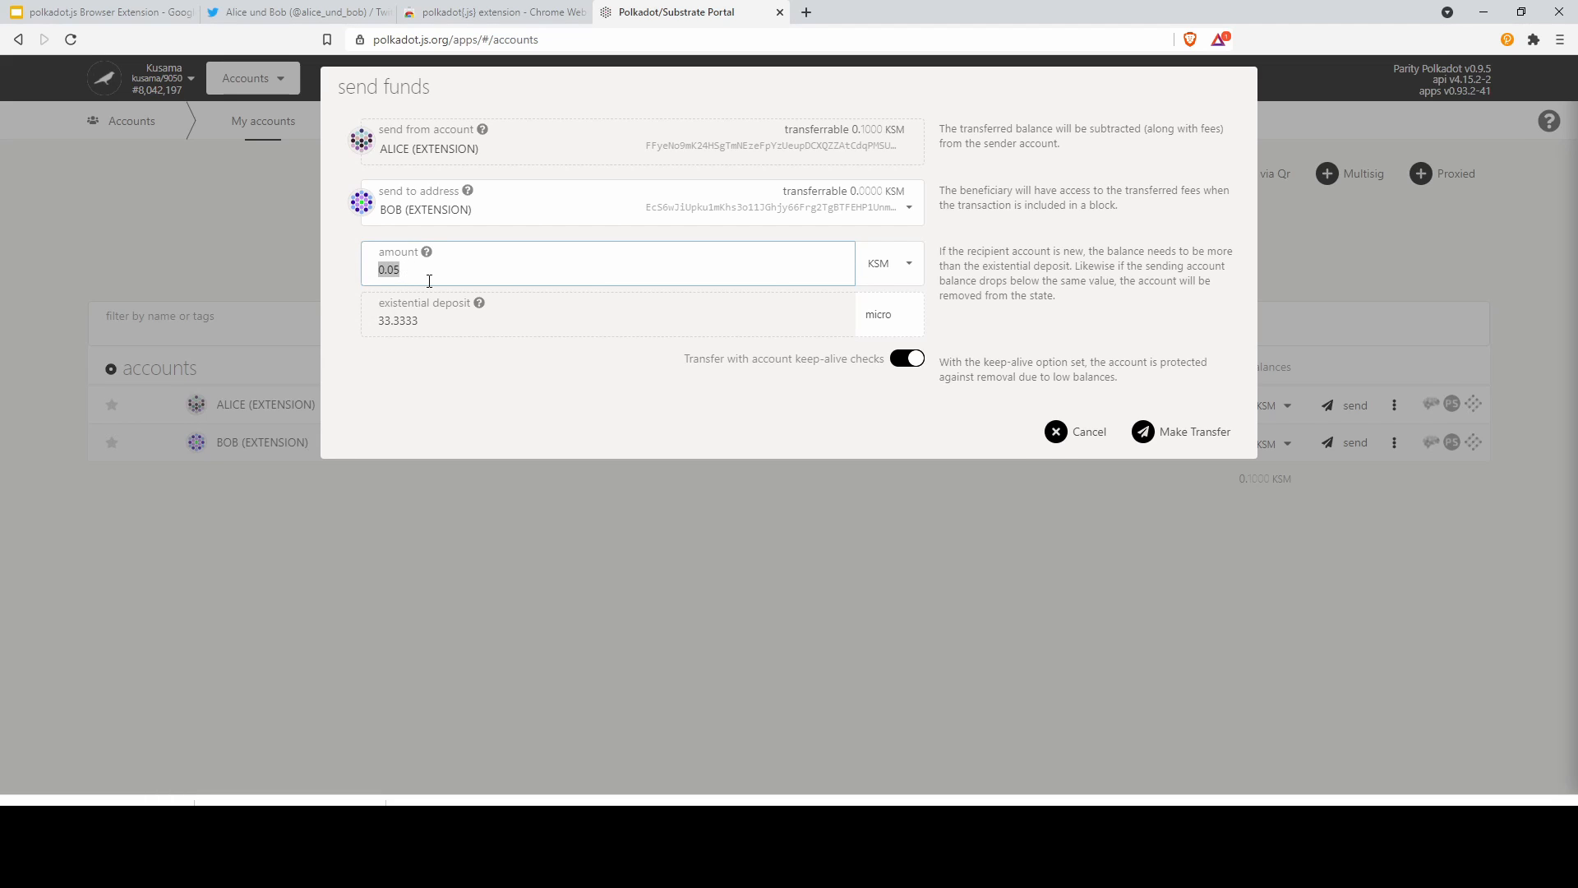
# Submit the 0.05 KSM transfer and review its 51.9995 micro KSM fee for authorization
pyautogui.click(1211, 442)
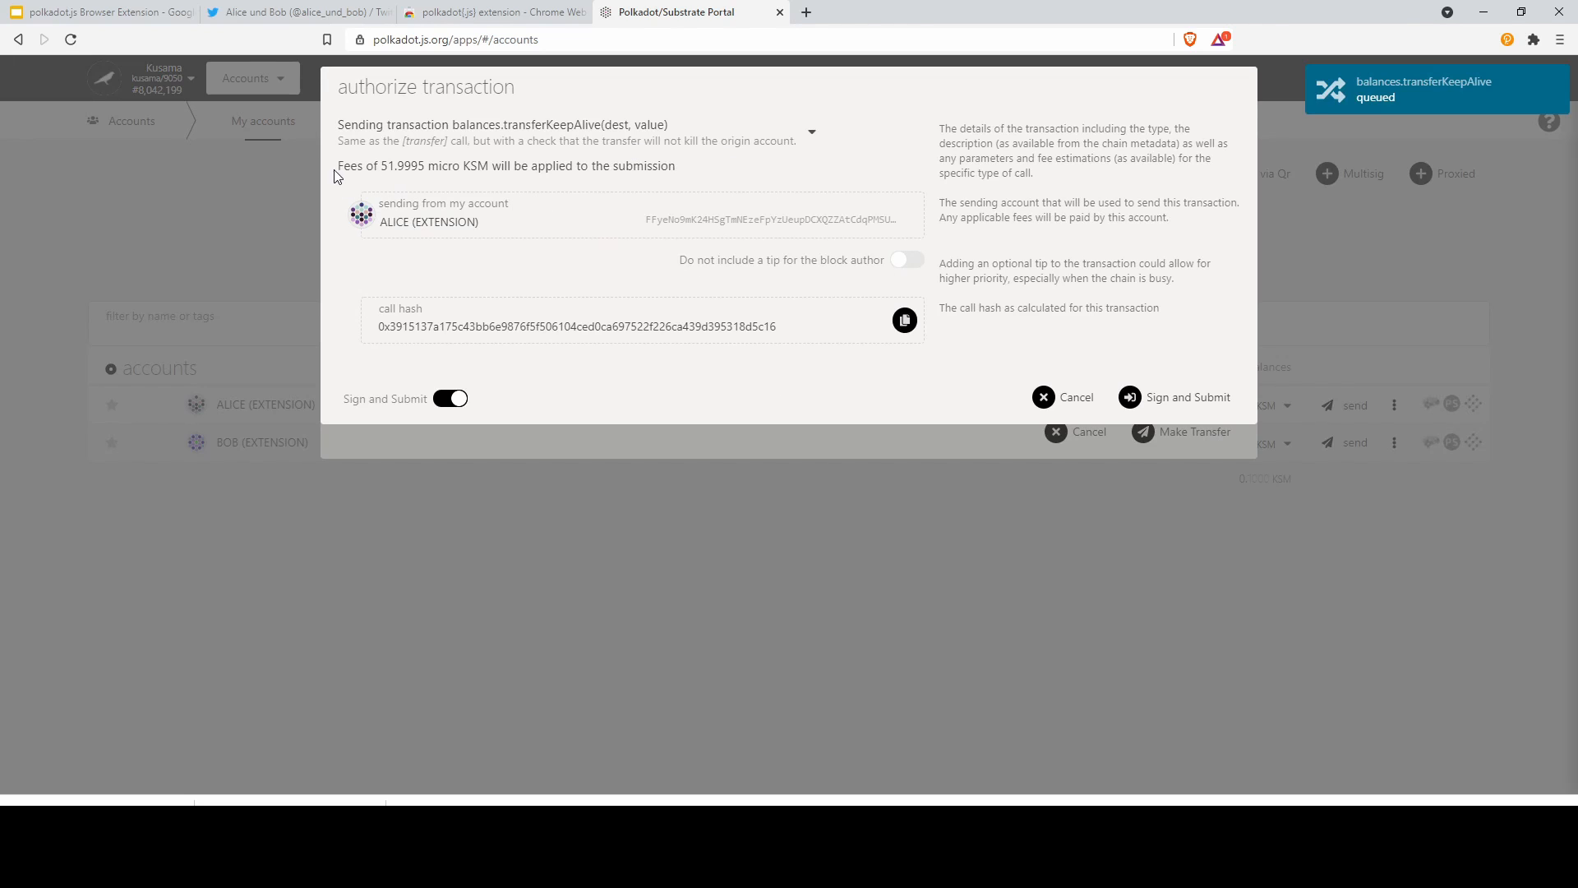
pyautogui.moveTo(342, 165); pyautogui.dragTo(440, 166)
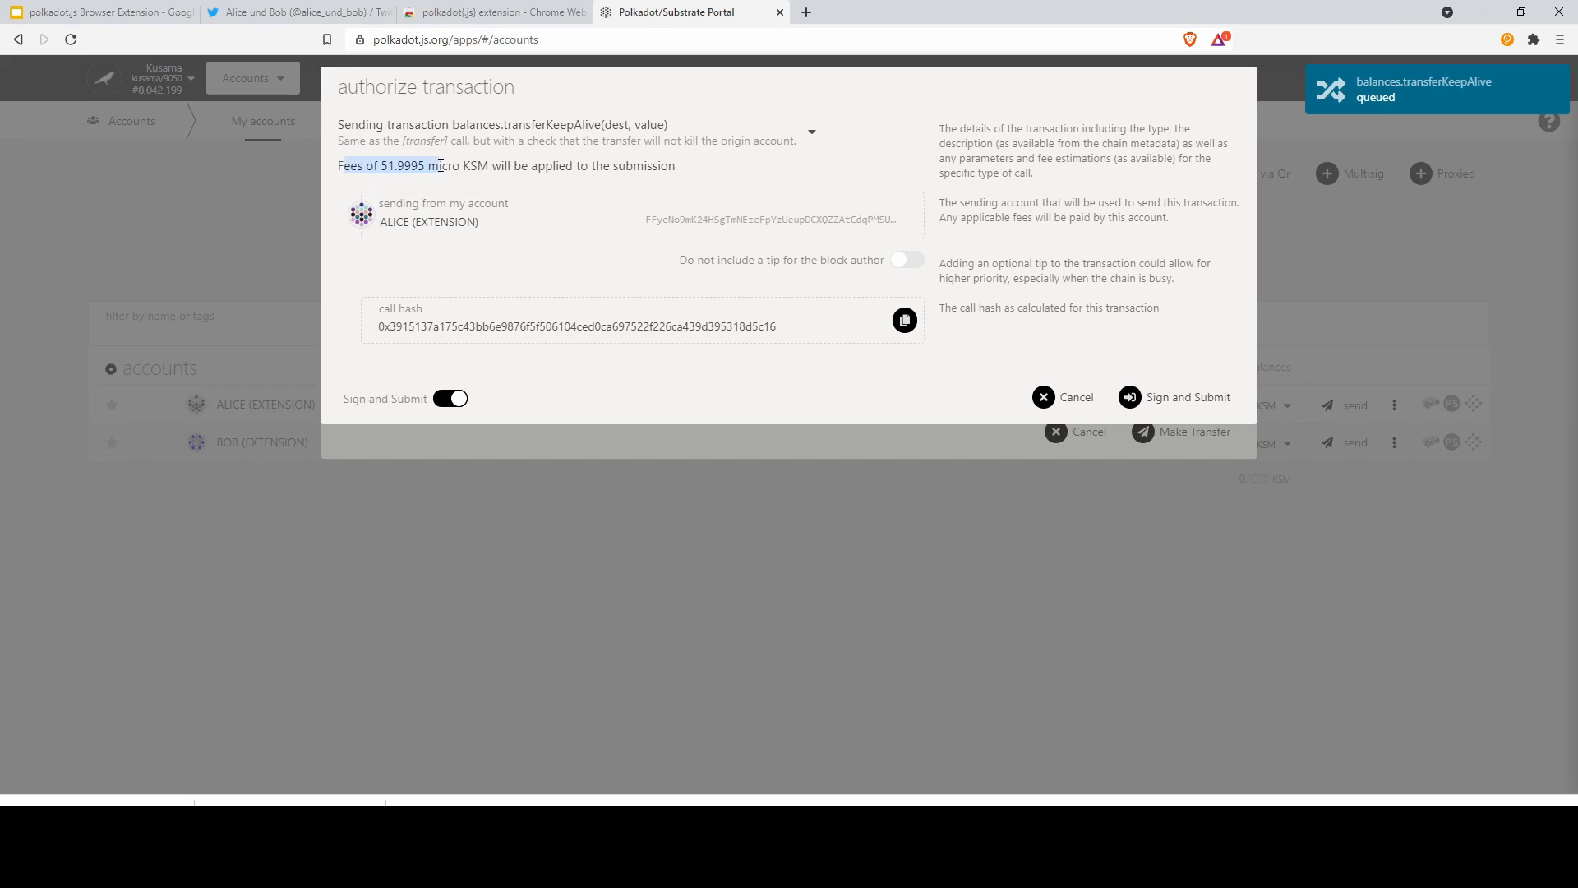
pyautogui.tripleClick(448, 167)
pyautogui.click(448, 167)
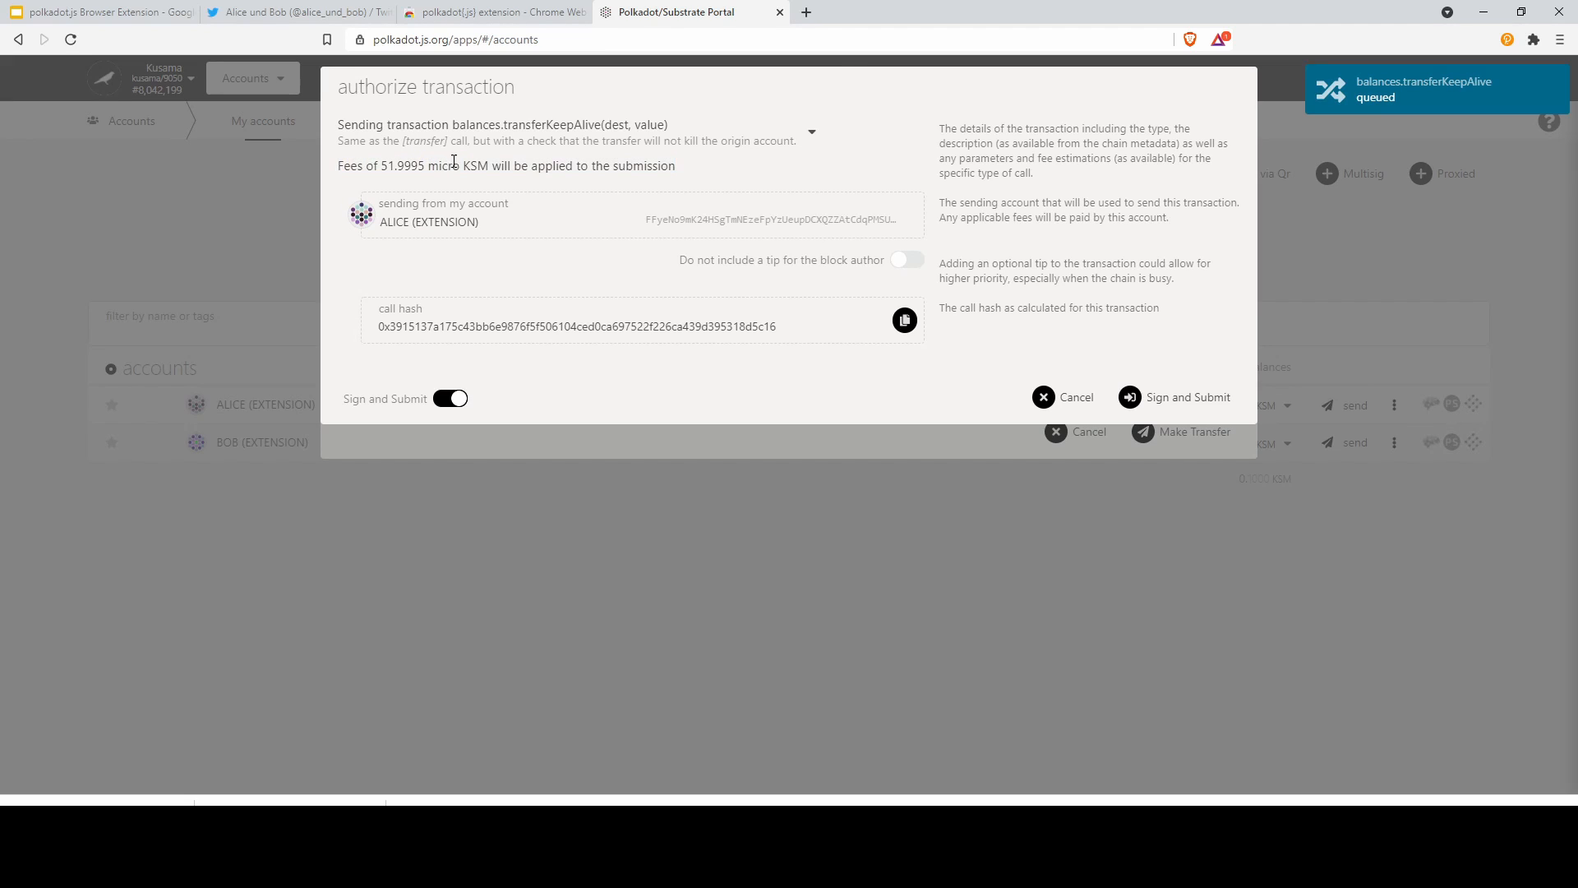
pyautogui.moveTo(488, 166); pyautogui.dragTo(378, 168)
pyautogui.click(383, 168)
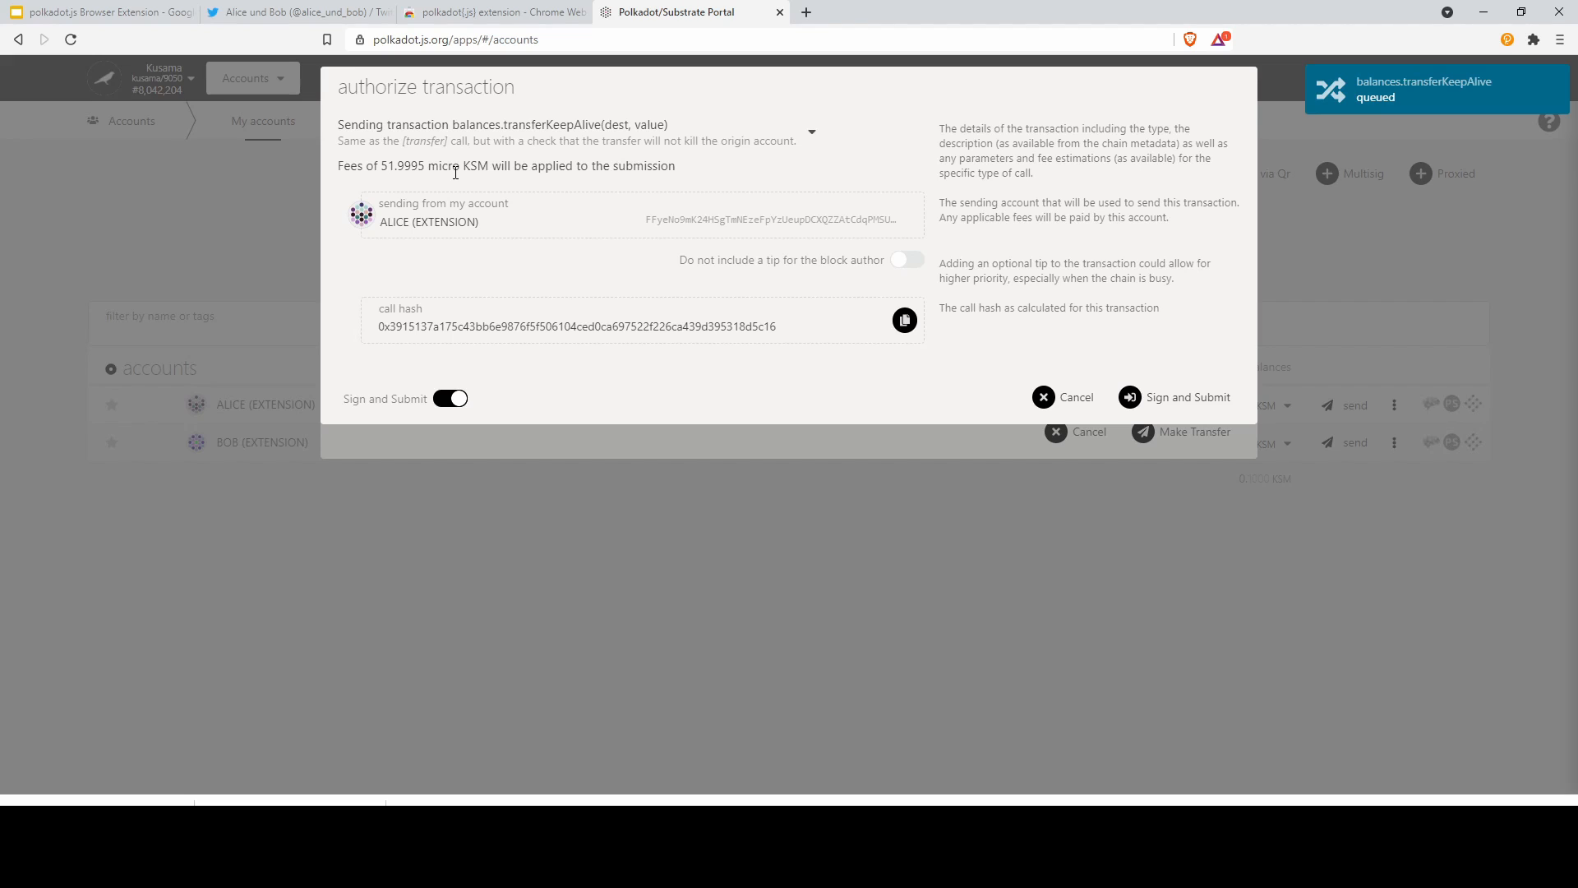
# Send the transfer to the extension for signing, then cancel the balances.transferKeepAlive request
pyautogui.click(1151, 403)
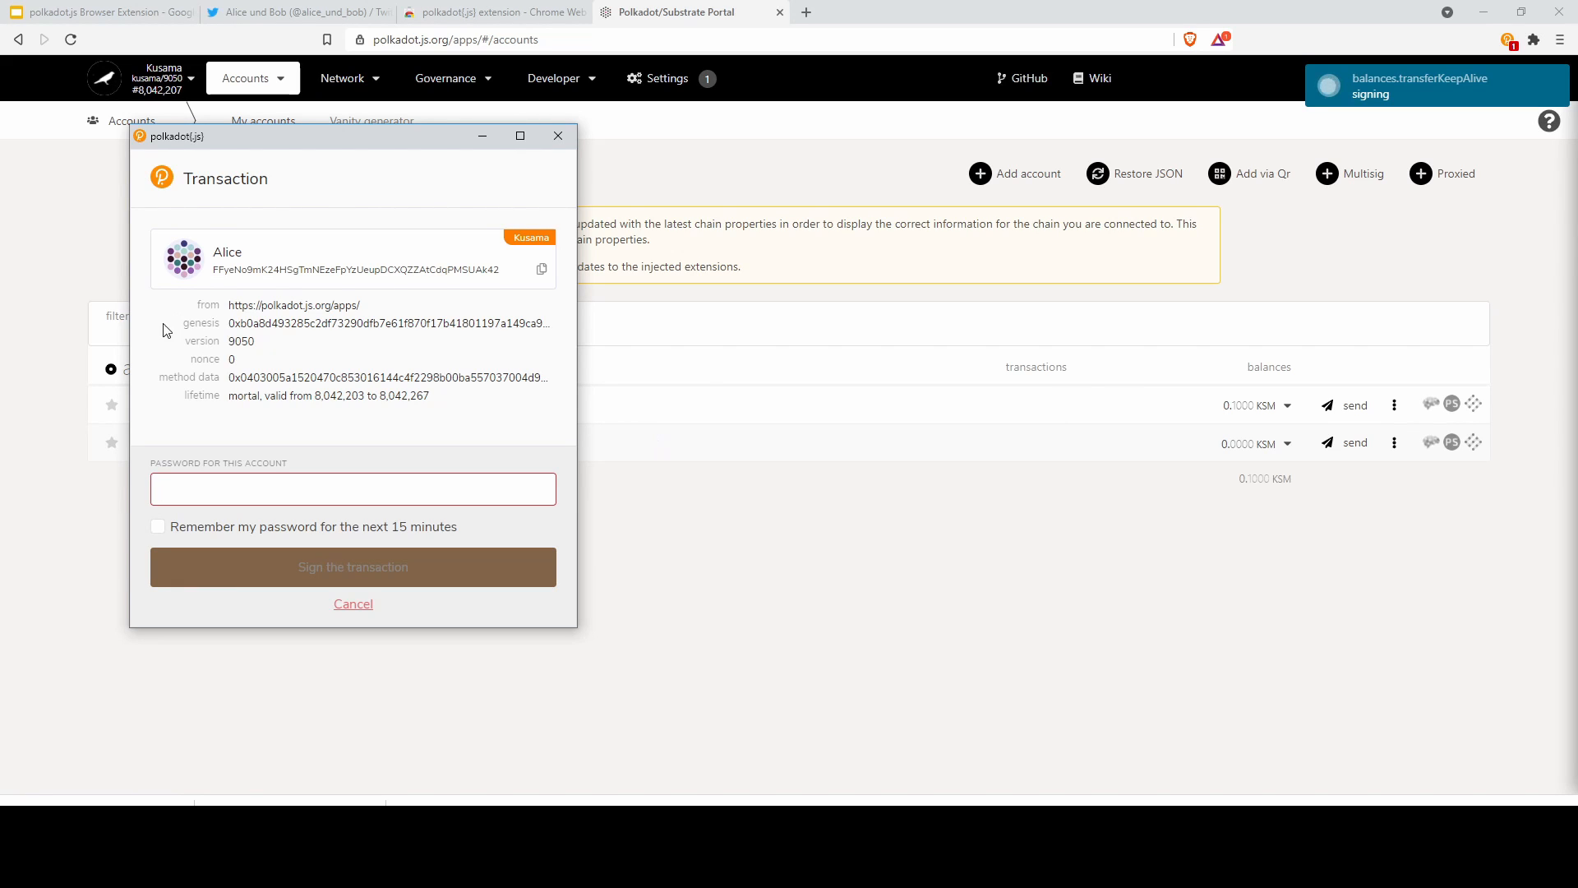
pyautogui.moveTo(210, 150); pyautogui.dragTo(153, 172)
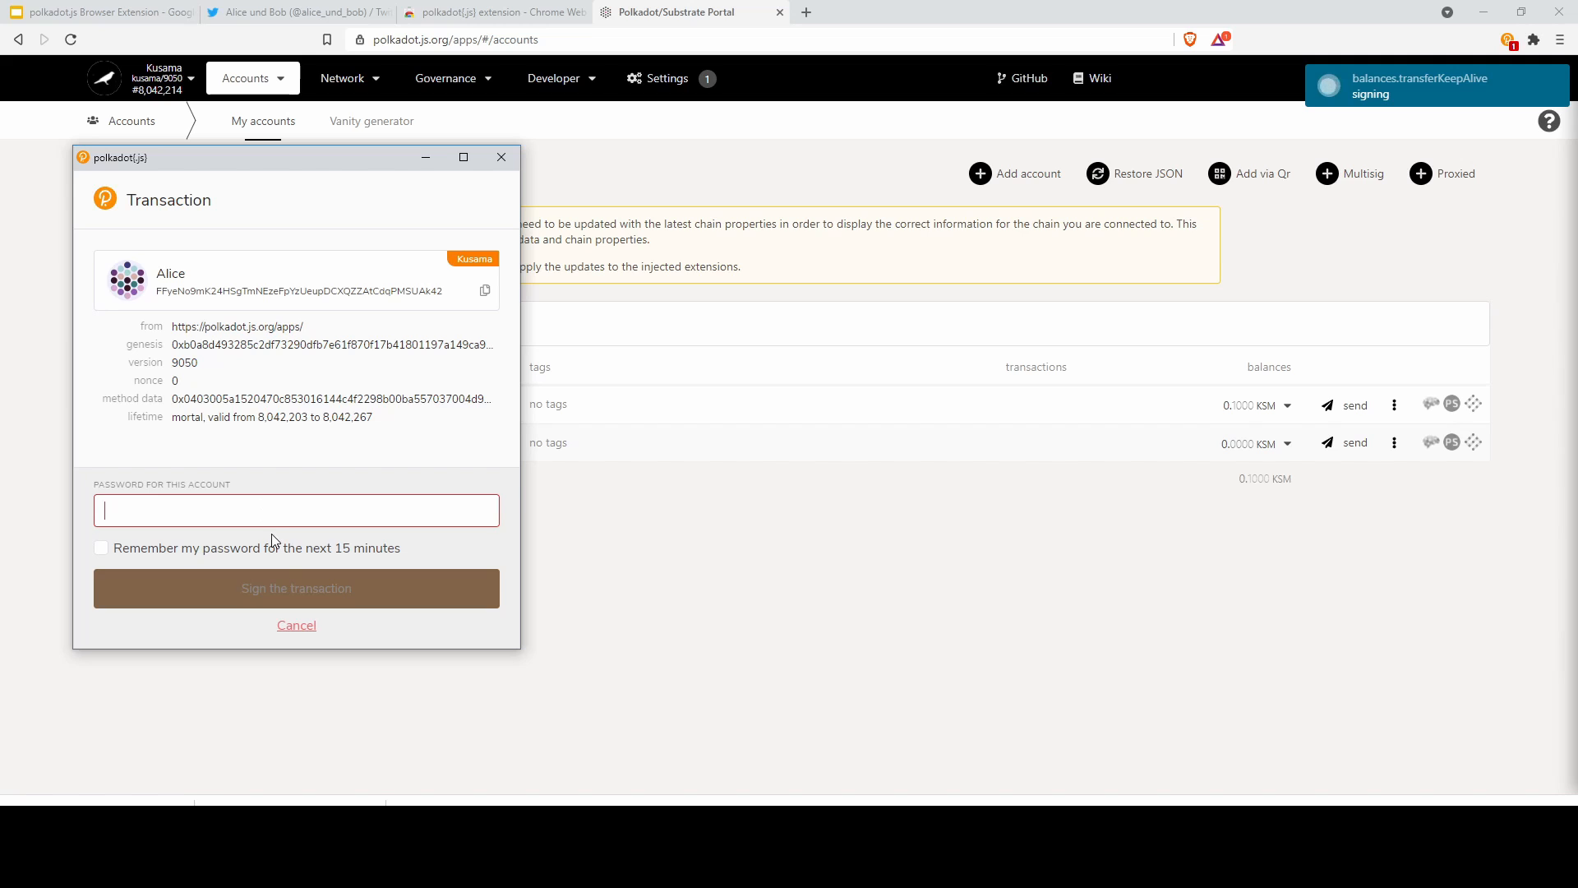
pyautogui.click(304, 626)
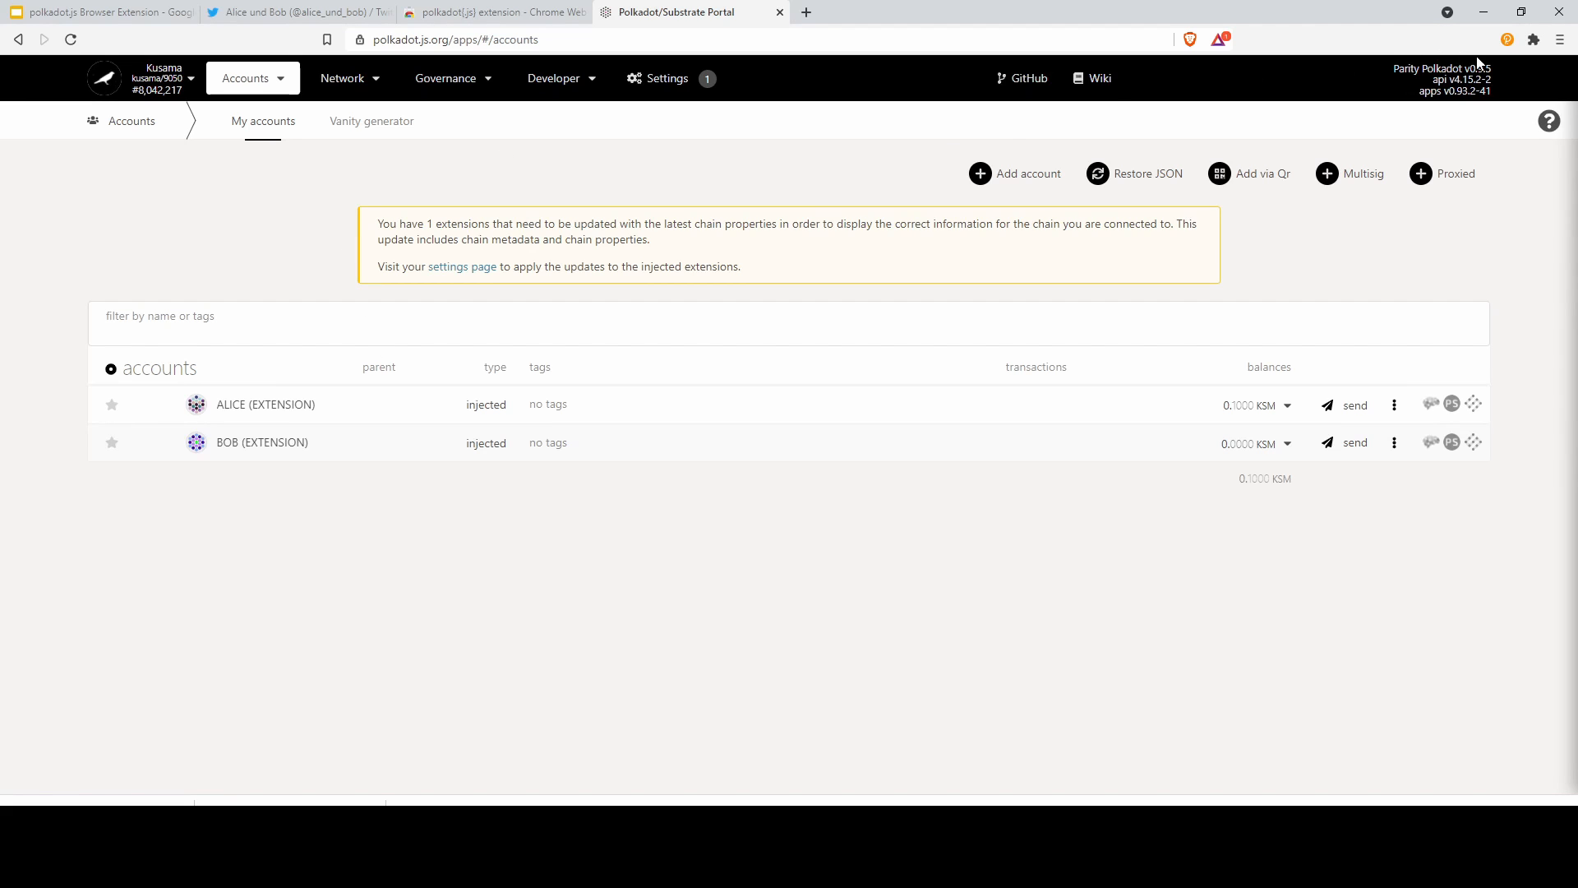
# Check the extension's account list, then follow the metadata warning's 'settings page' link
pyautogui.click(1507, 40)
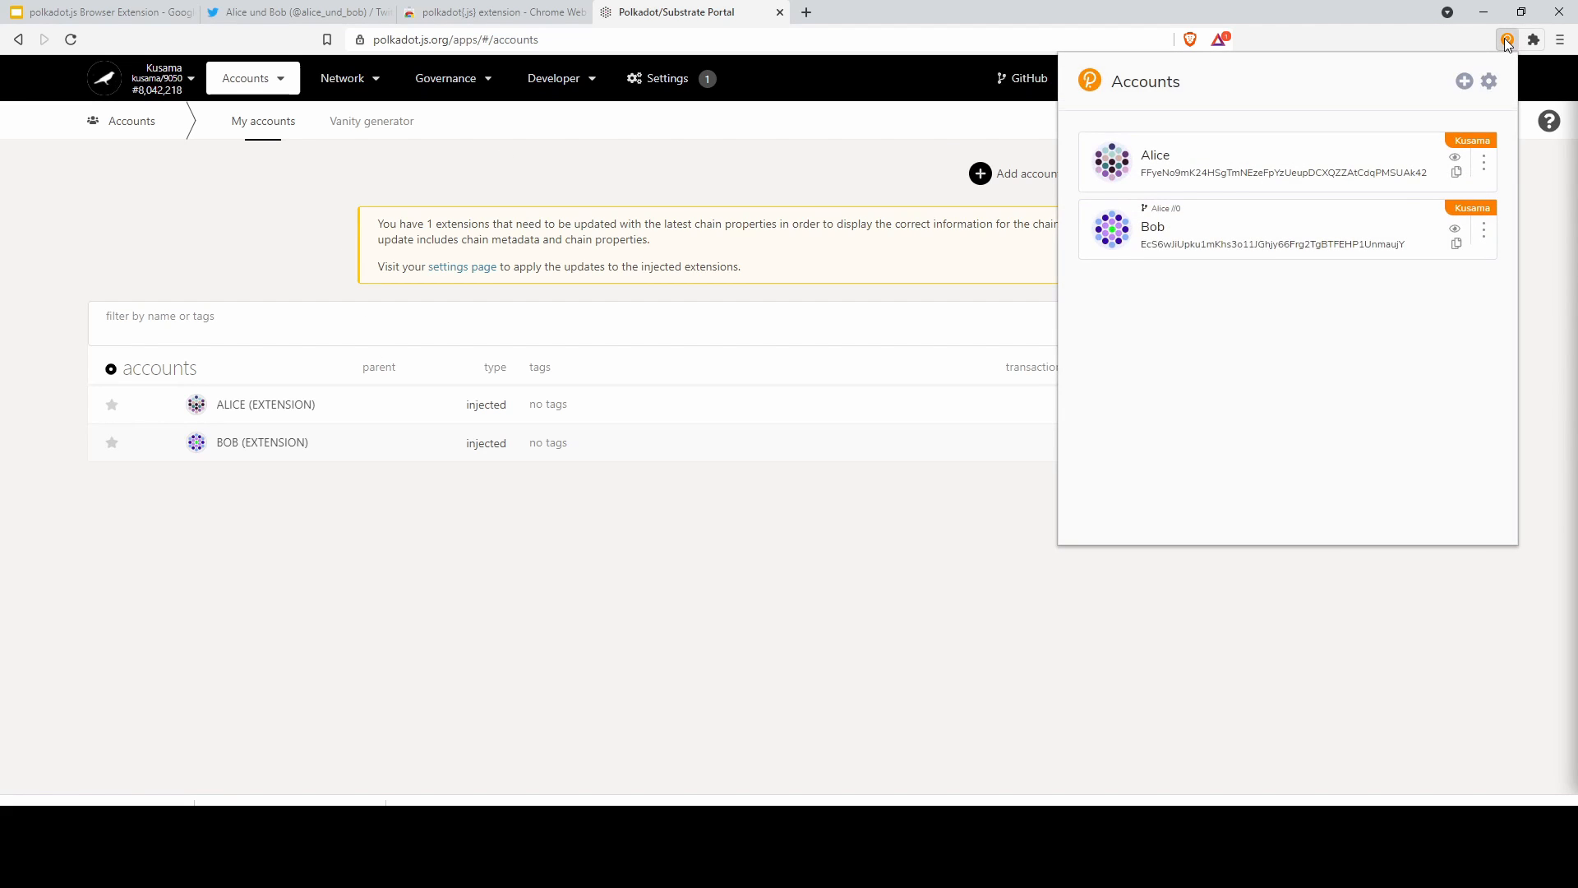
pyautogui.click(1507, 40)
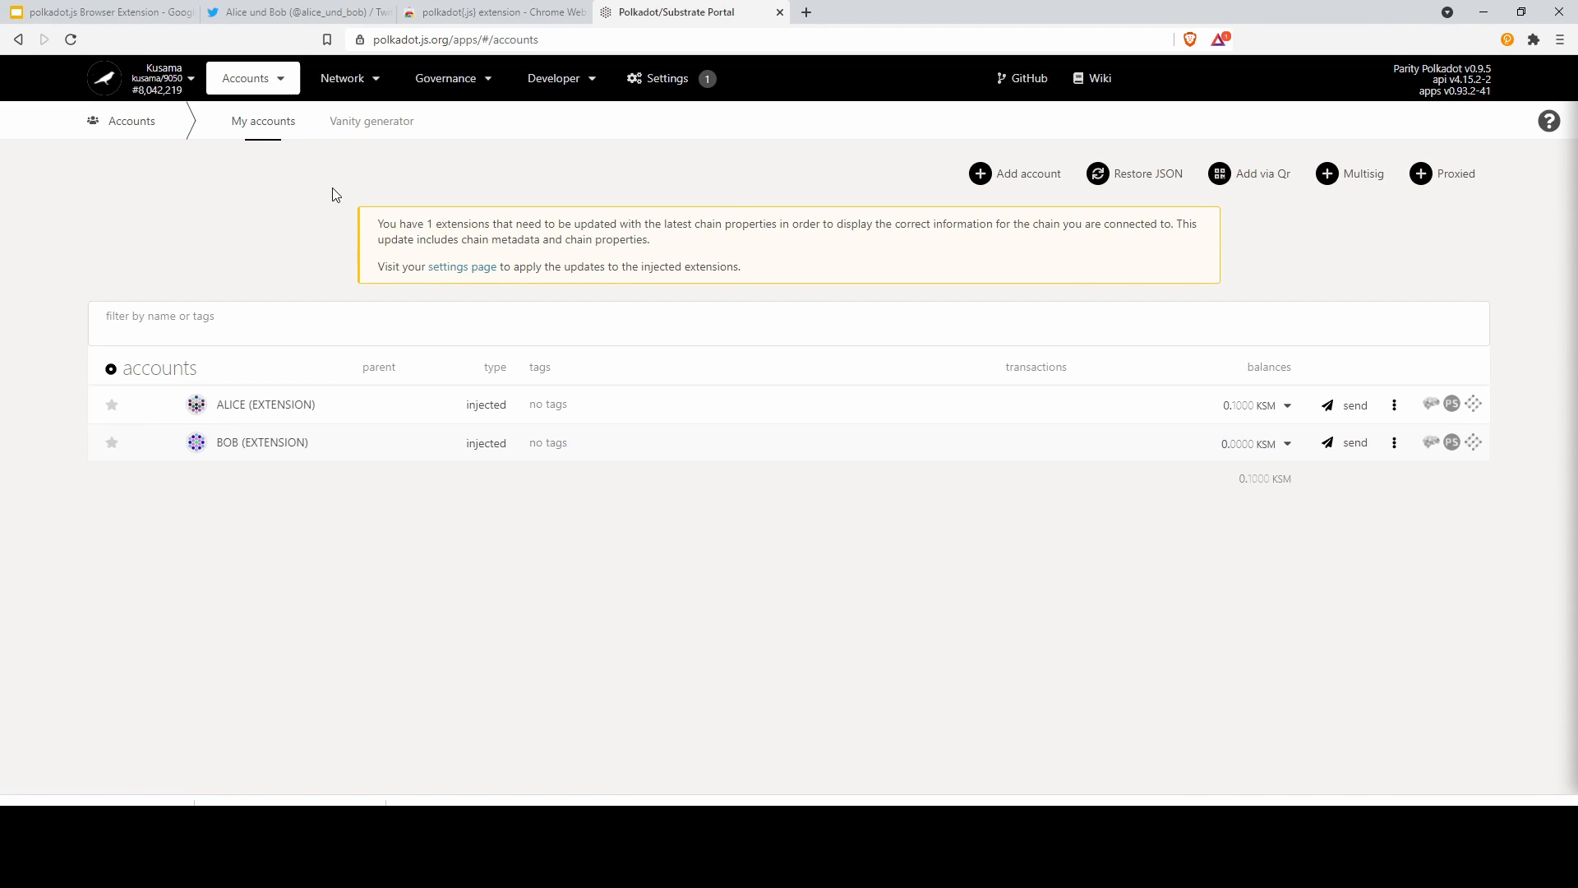
pyautogui.moveTo(254, 82)
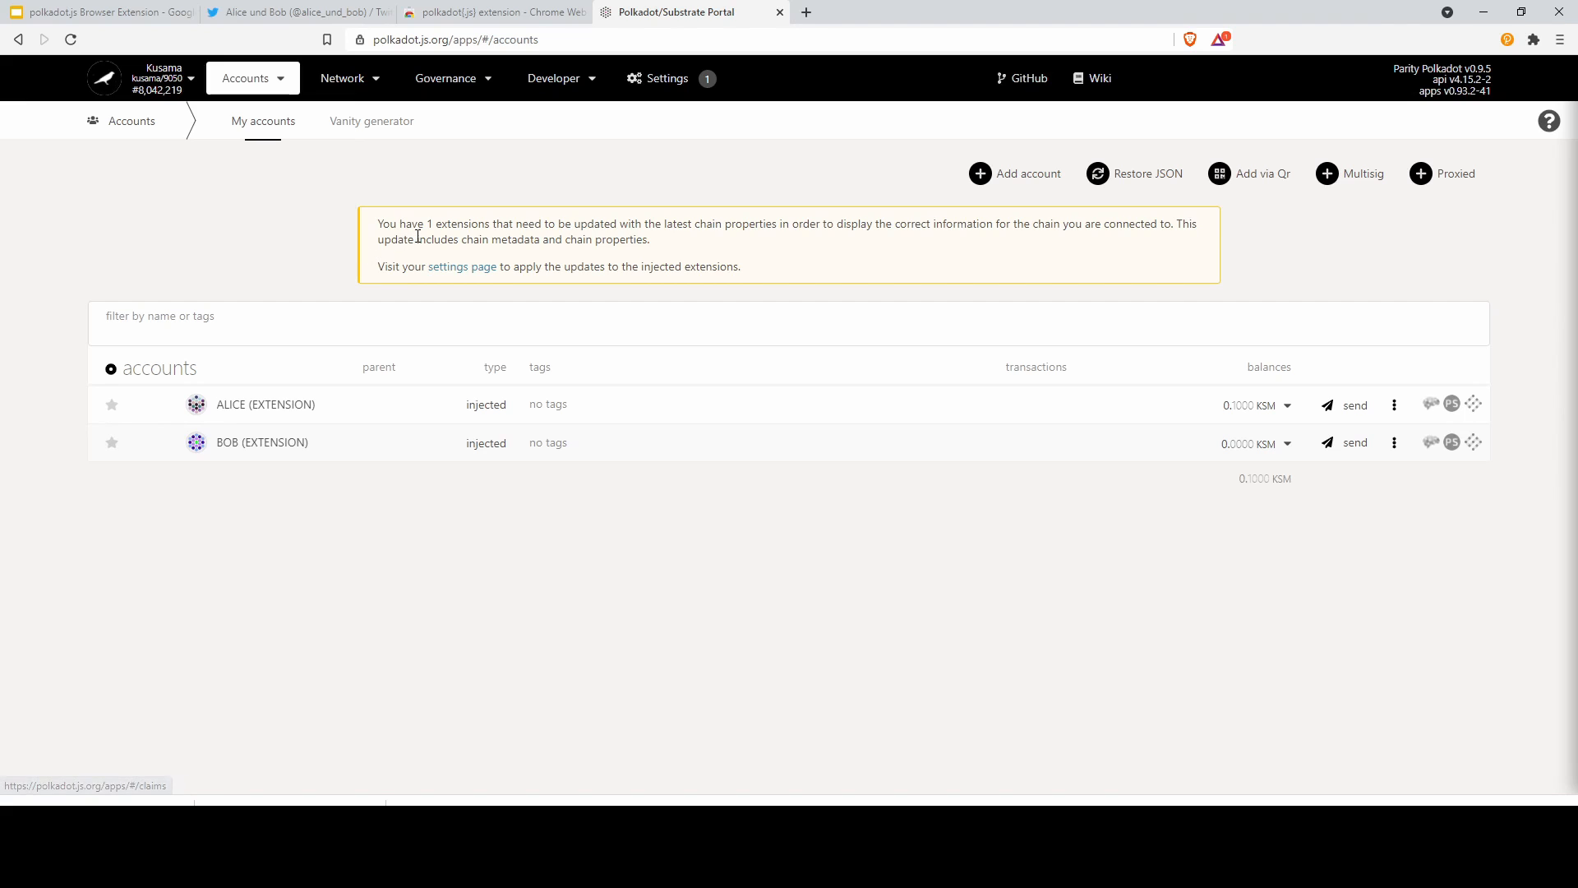
pyautogui.moveTo(377, 228); pyautogui.dragTo(1159, 225)
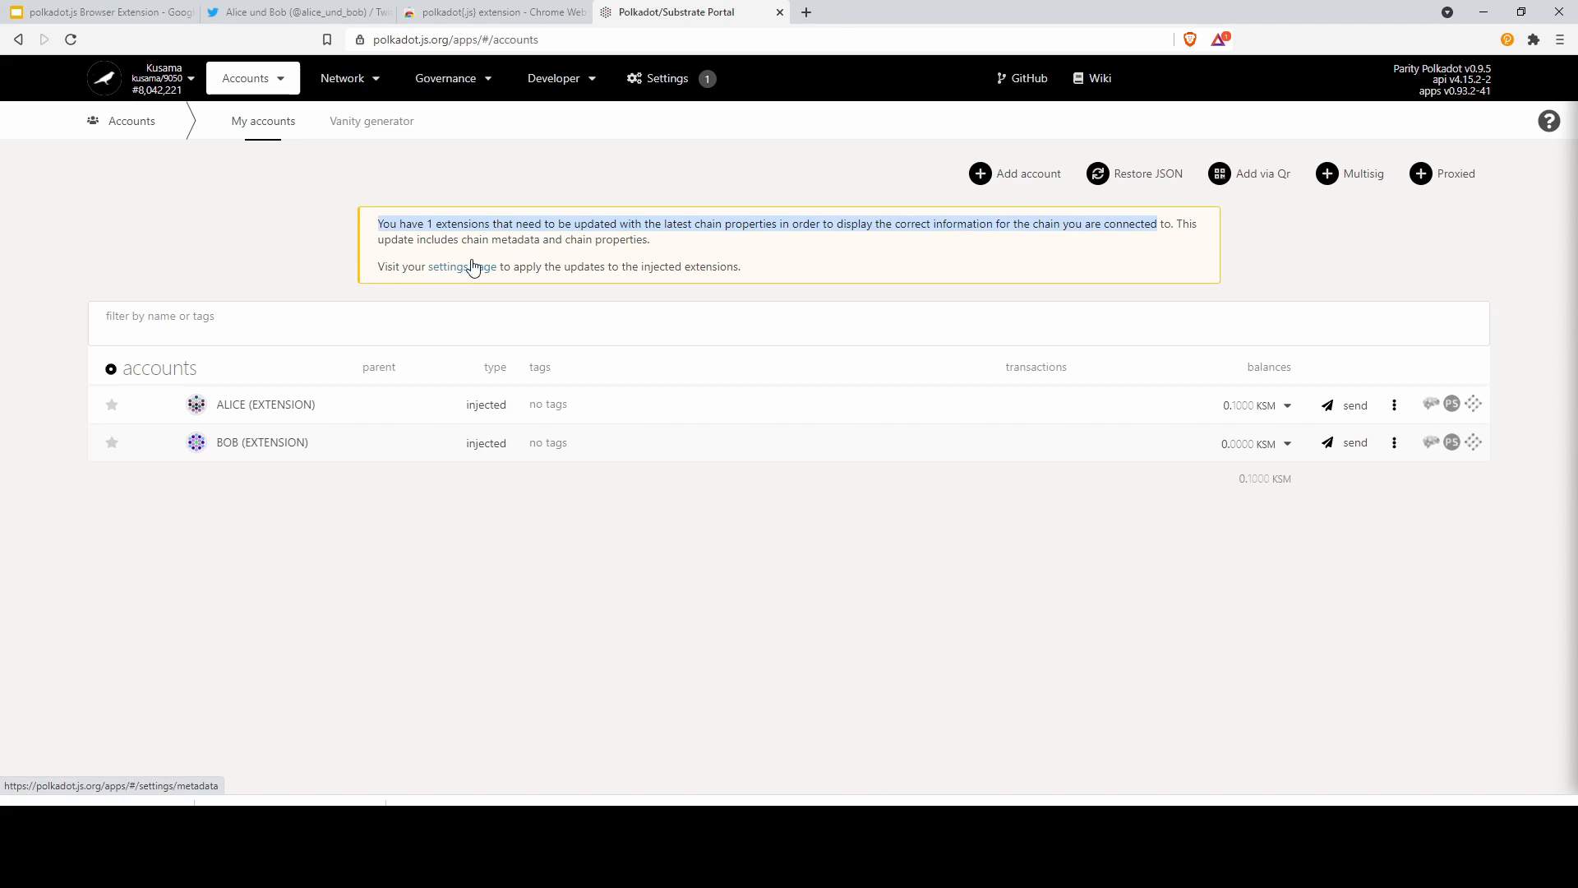
pyautogui.doubleClick(515, 240)
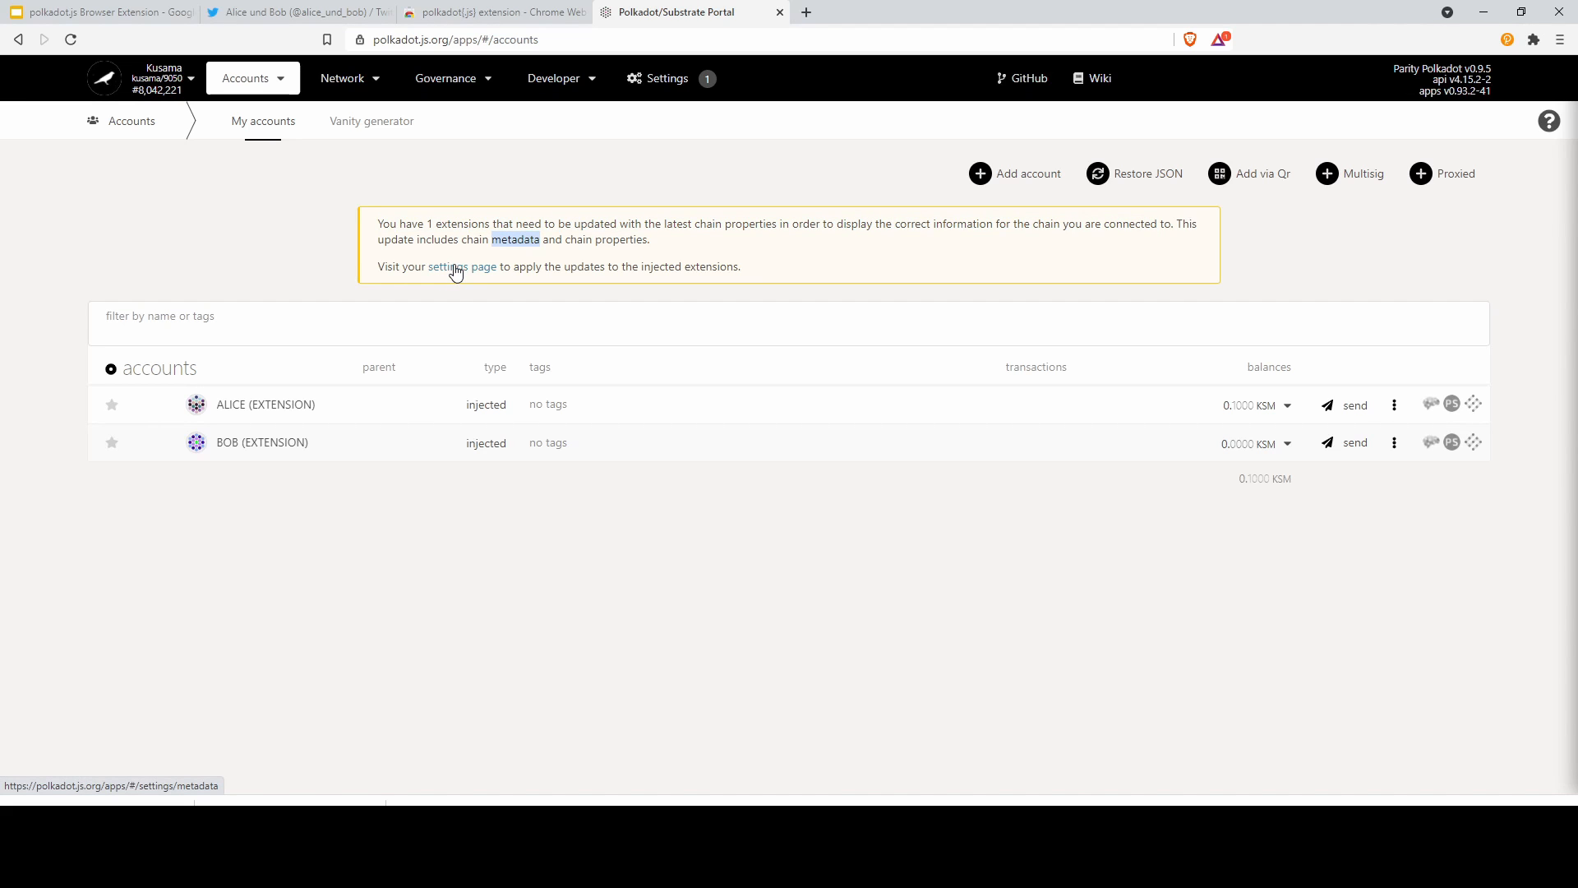
pyautogui.click(457, 269)
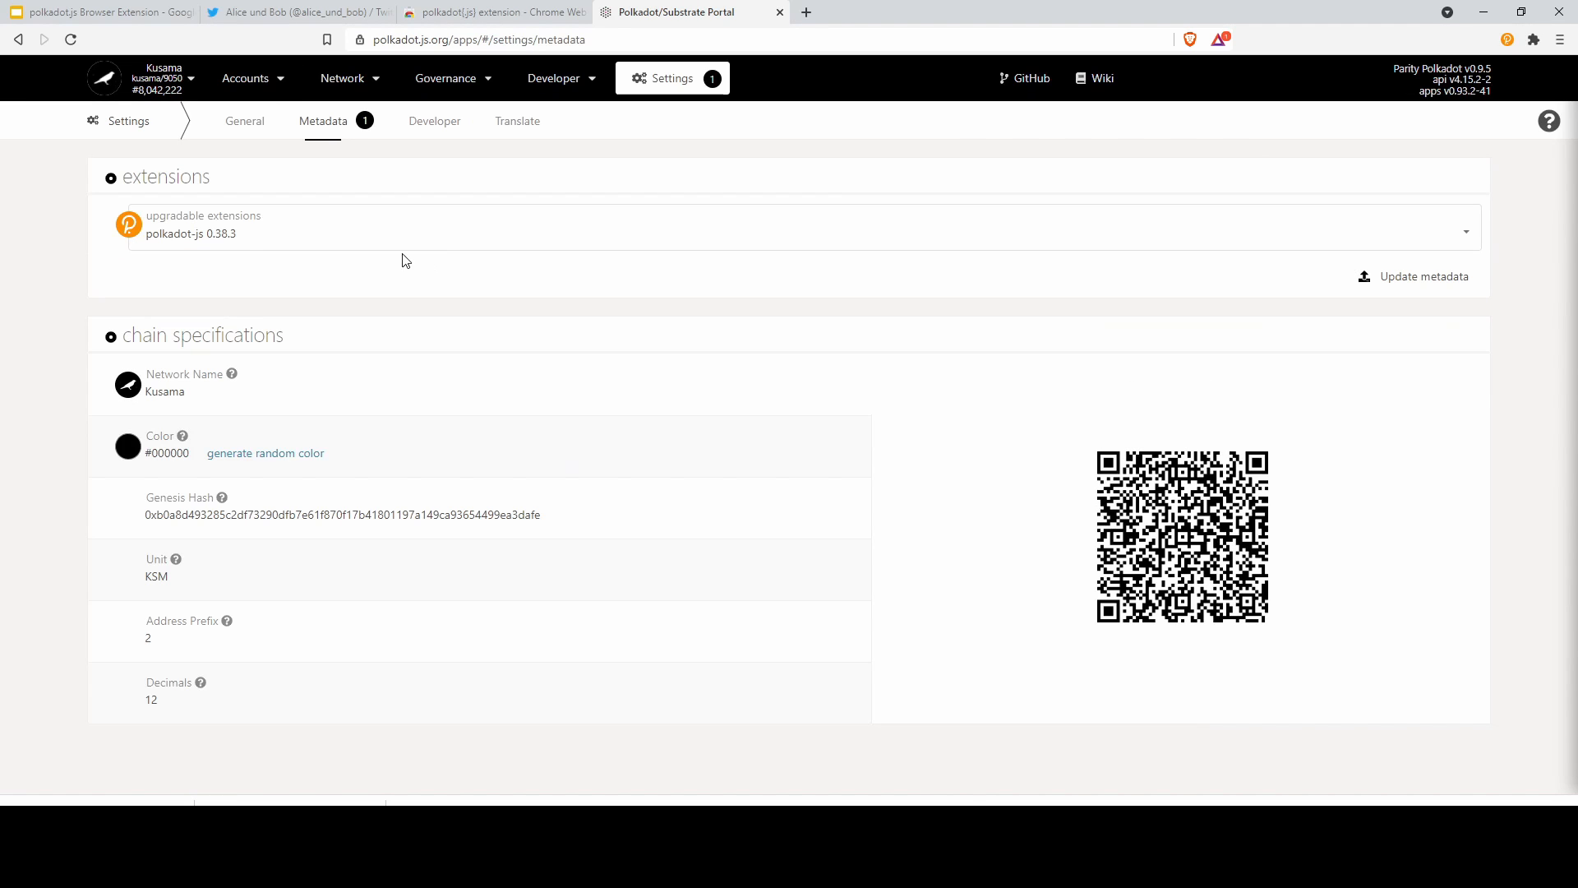
# Push the Kusama metadata to the extension, approve it, and return to Accounts
pyautogui.click(1430, 284)
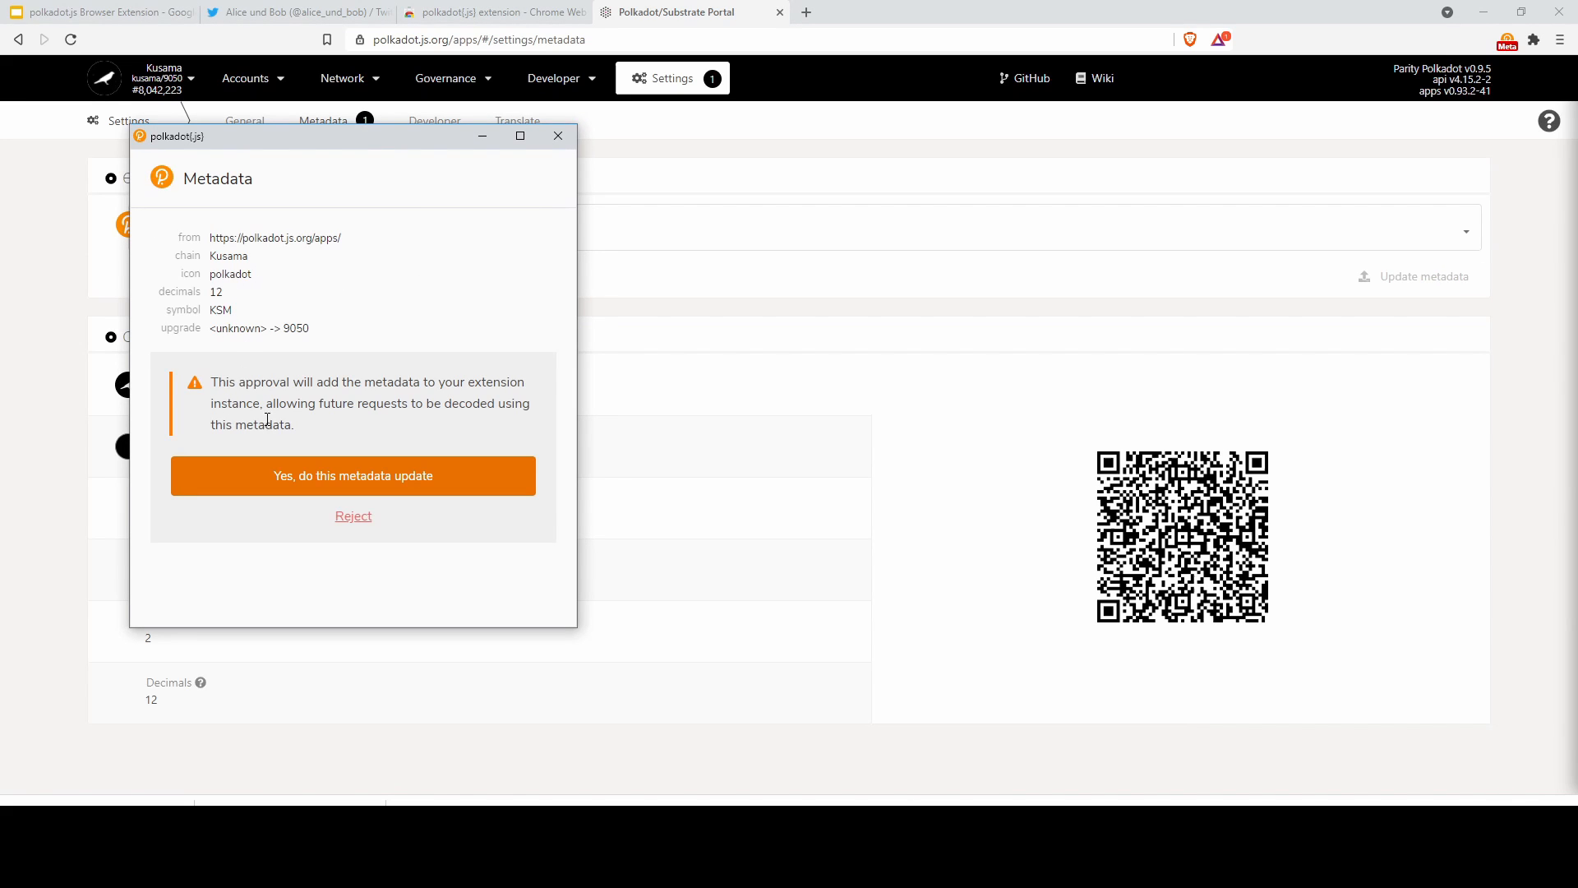
pyautogui.click(307, 478)
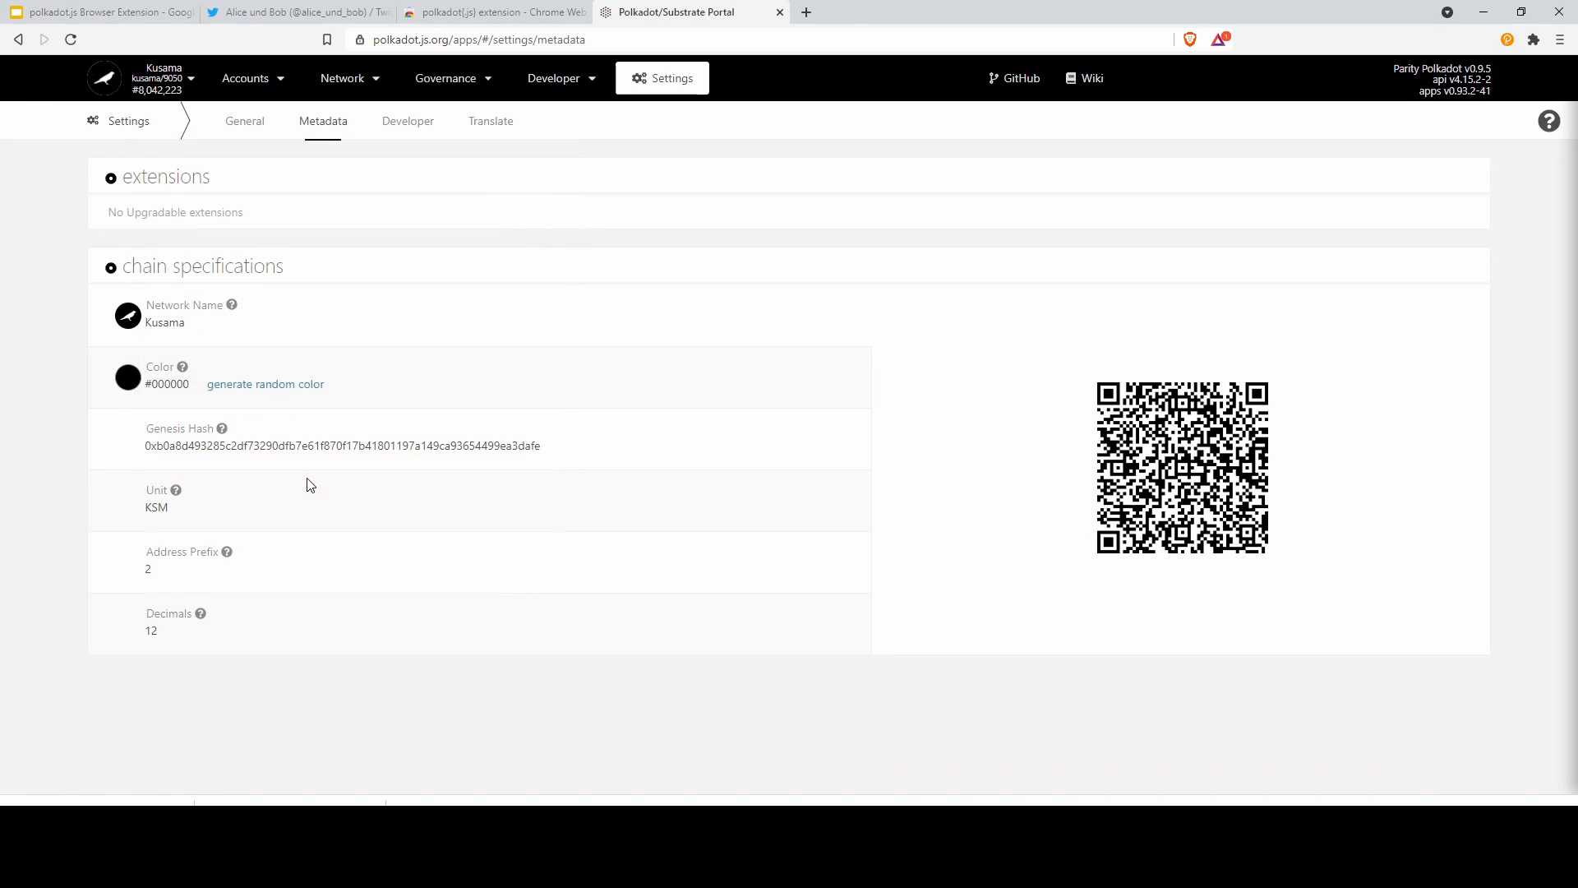
pyautogui.click(234, 112)
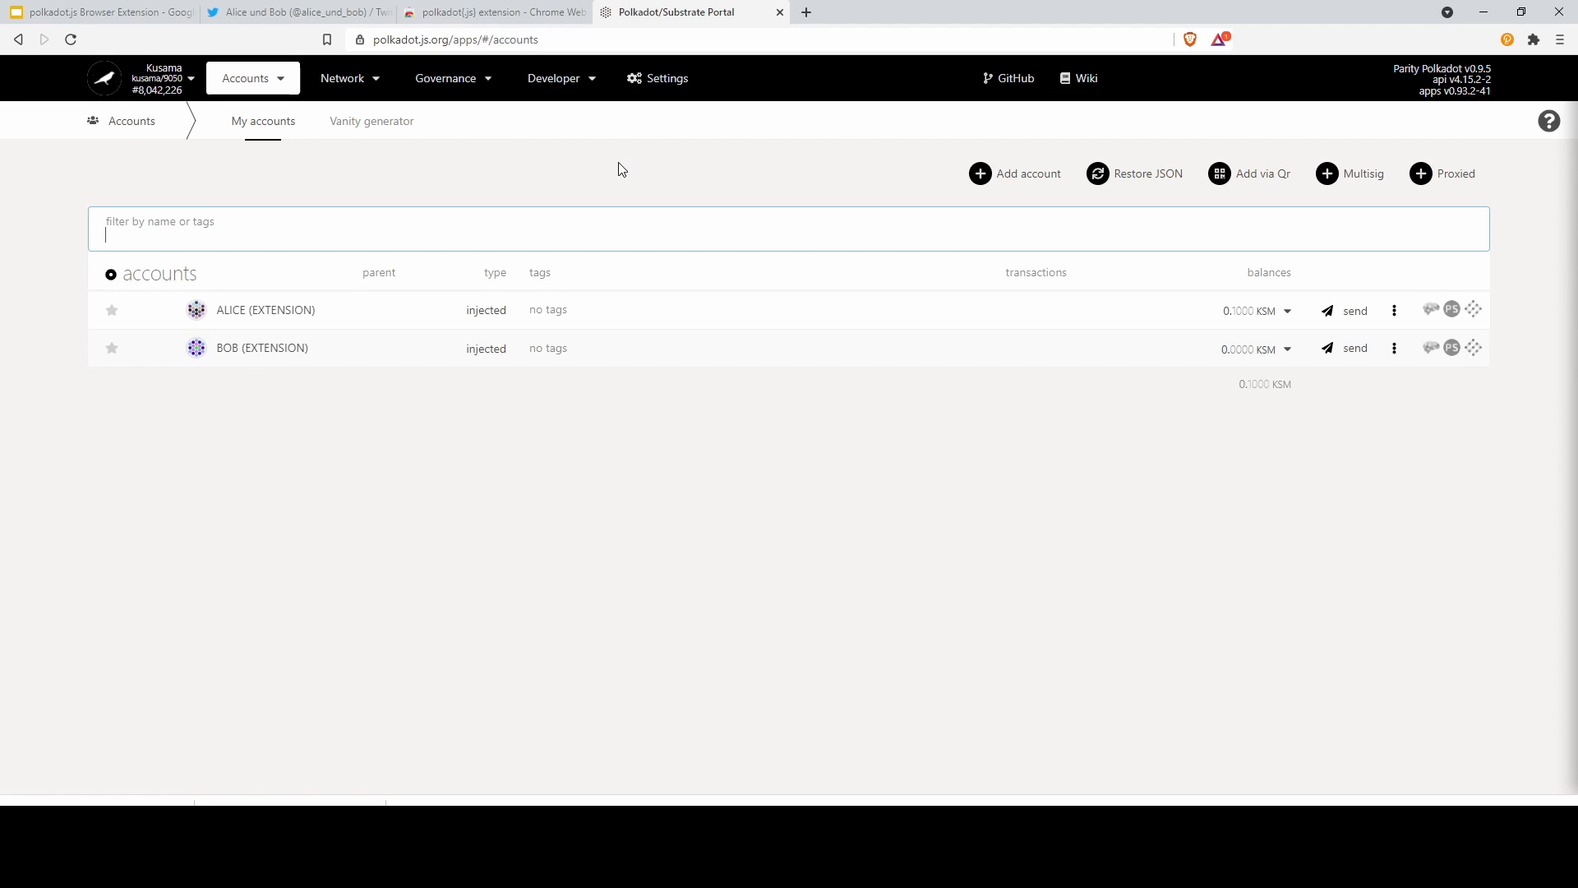
# Create a new 0.05 KSM transfer from ALICE to BOB and submit it for signing
pyautogui.click(1353, 317)
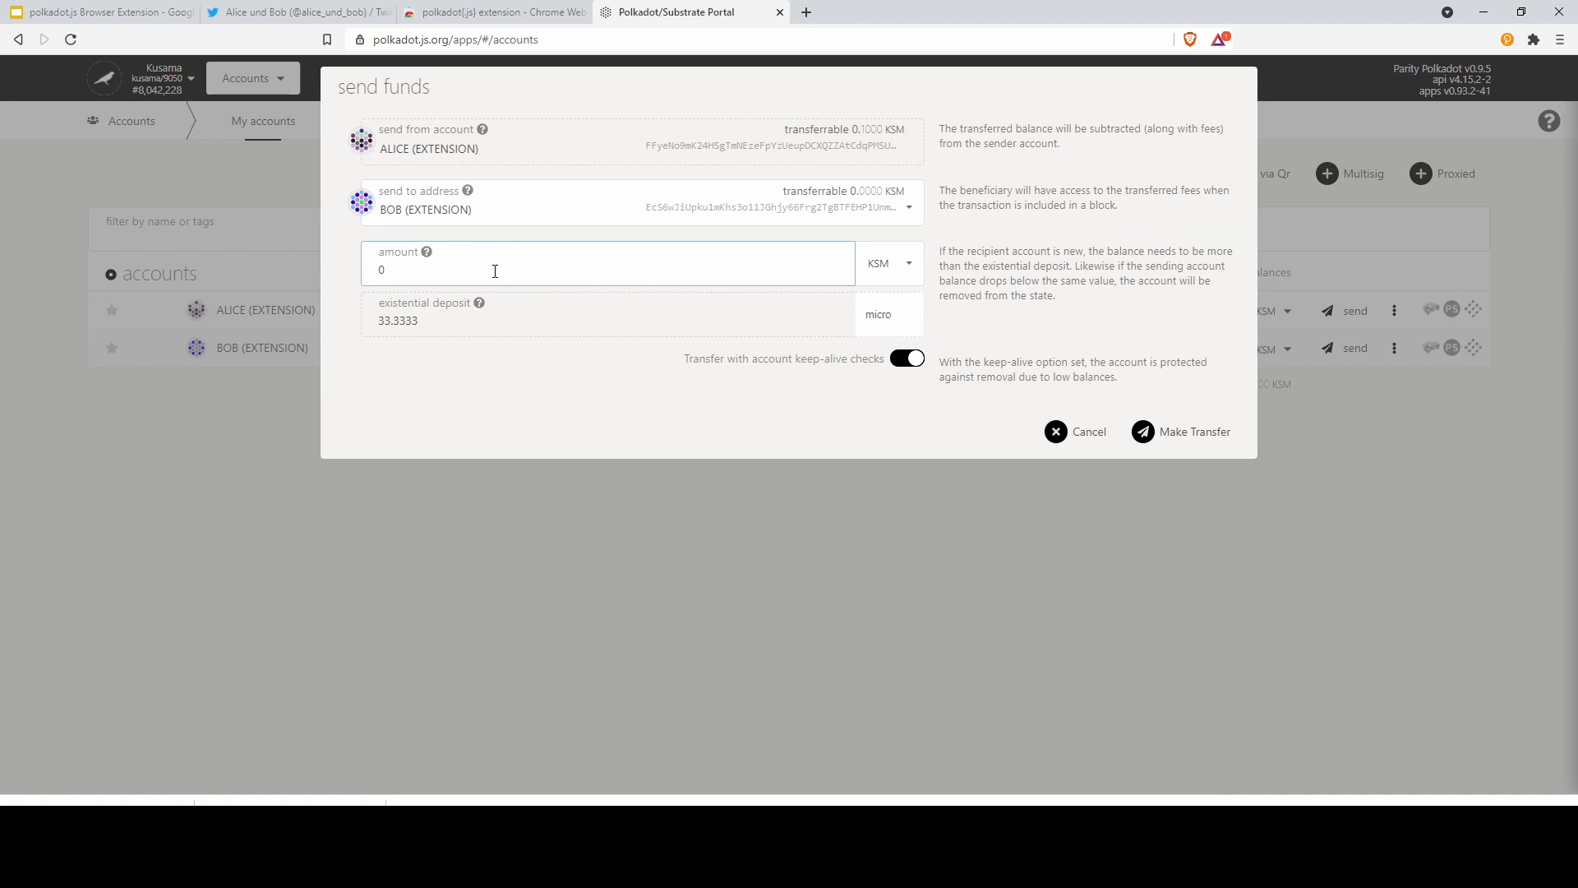
pyautogui.press('BackSpace')
pyautogui.write('05')
pyautogui.click(1150, 429)
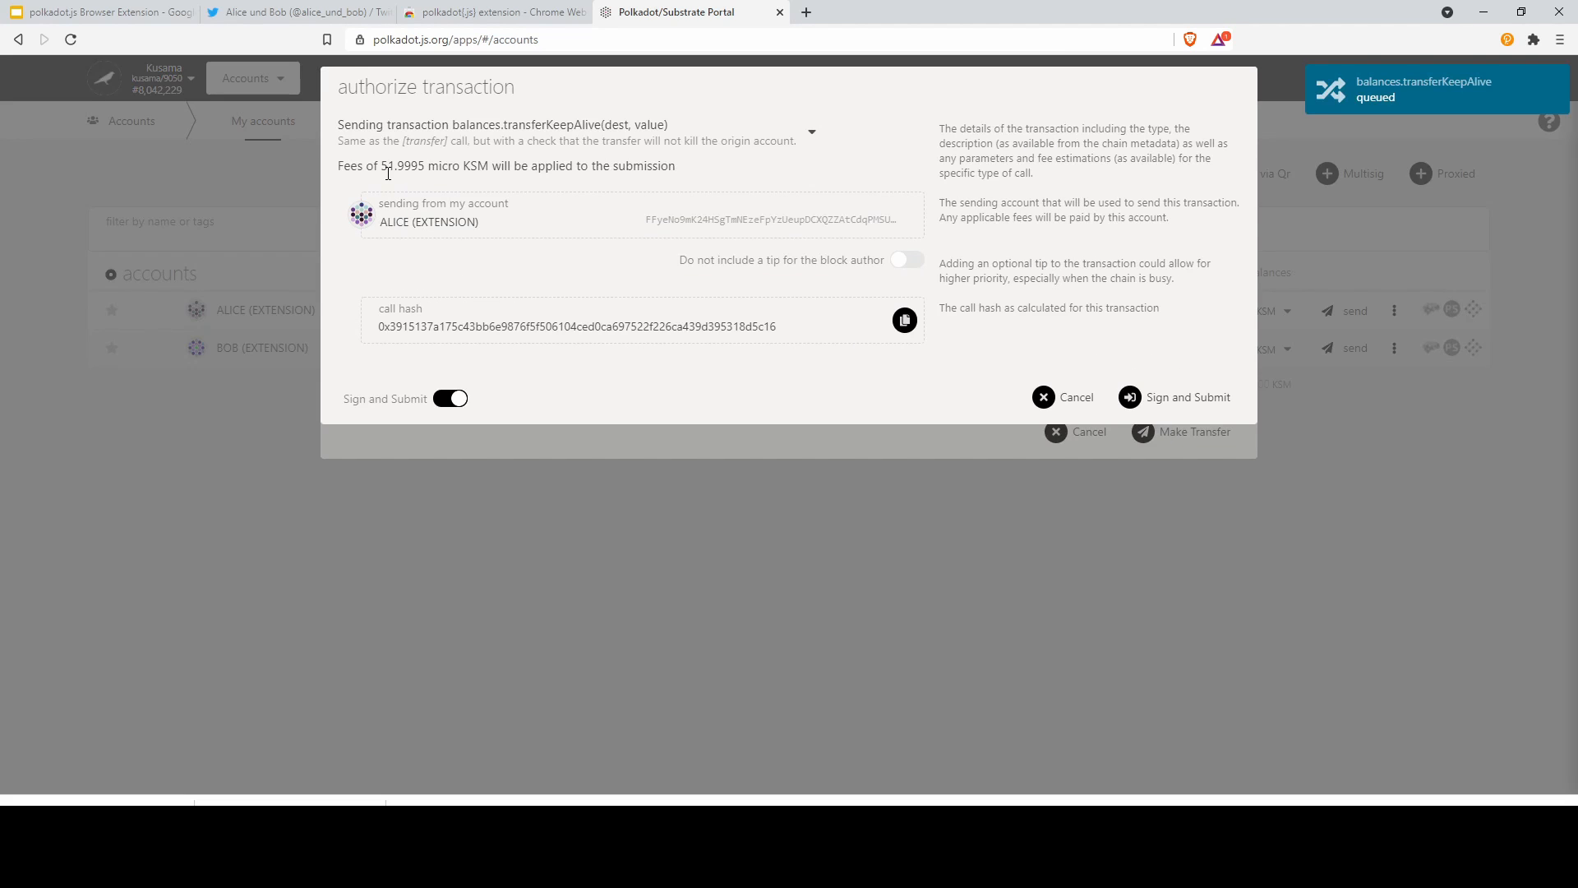
pyautogui.click(1233, 396)
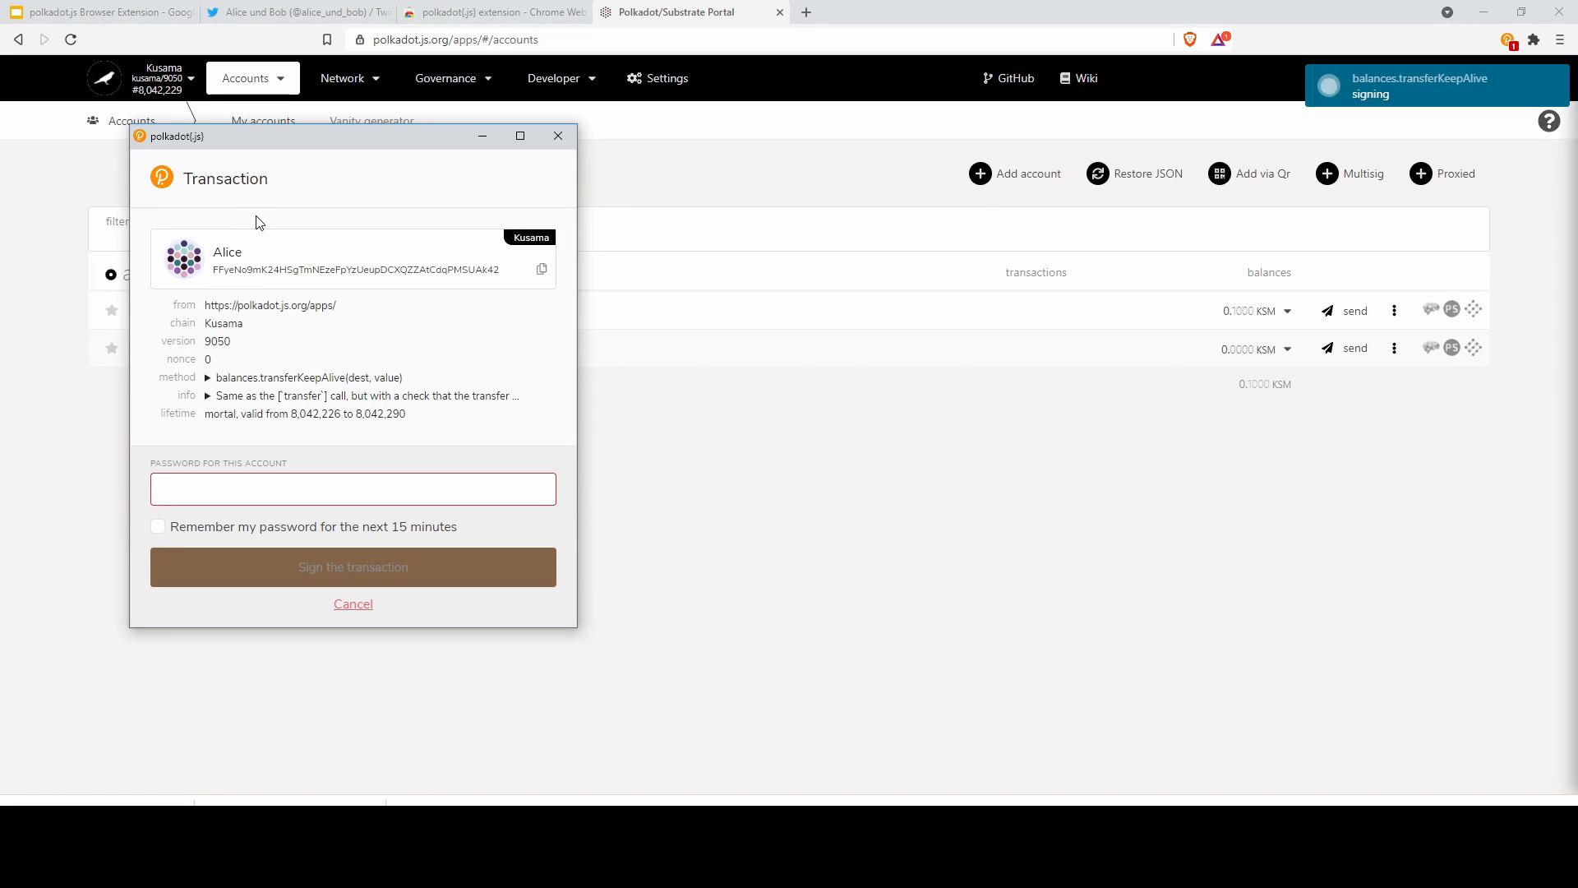
pyautogui.click(209, 379)
pyautogui.scroll(-1, 283, 353)
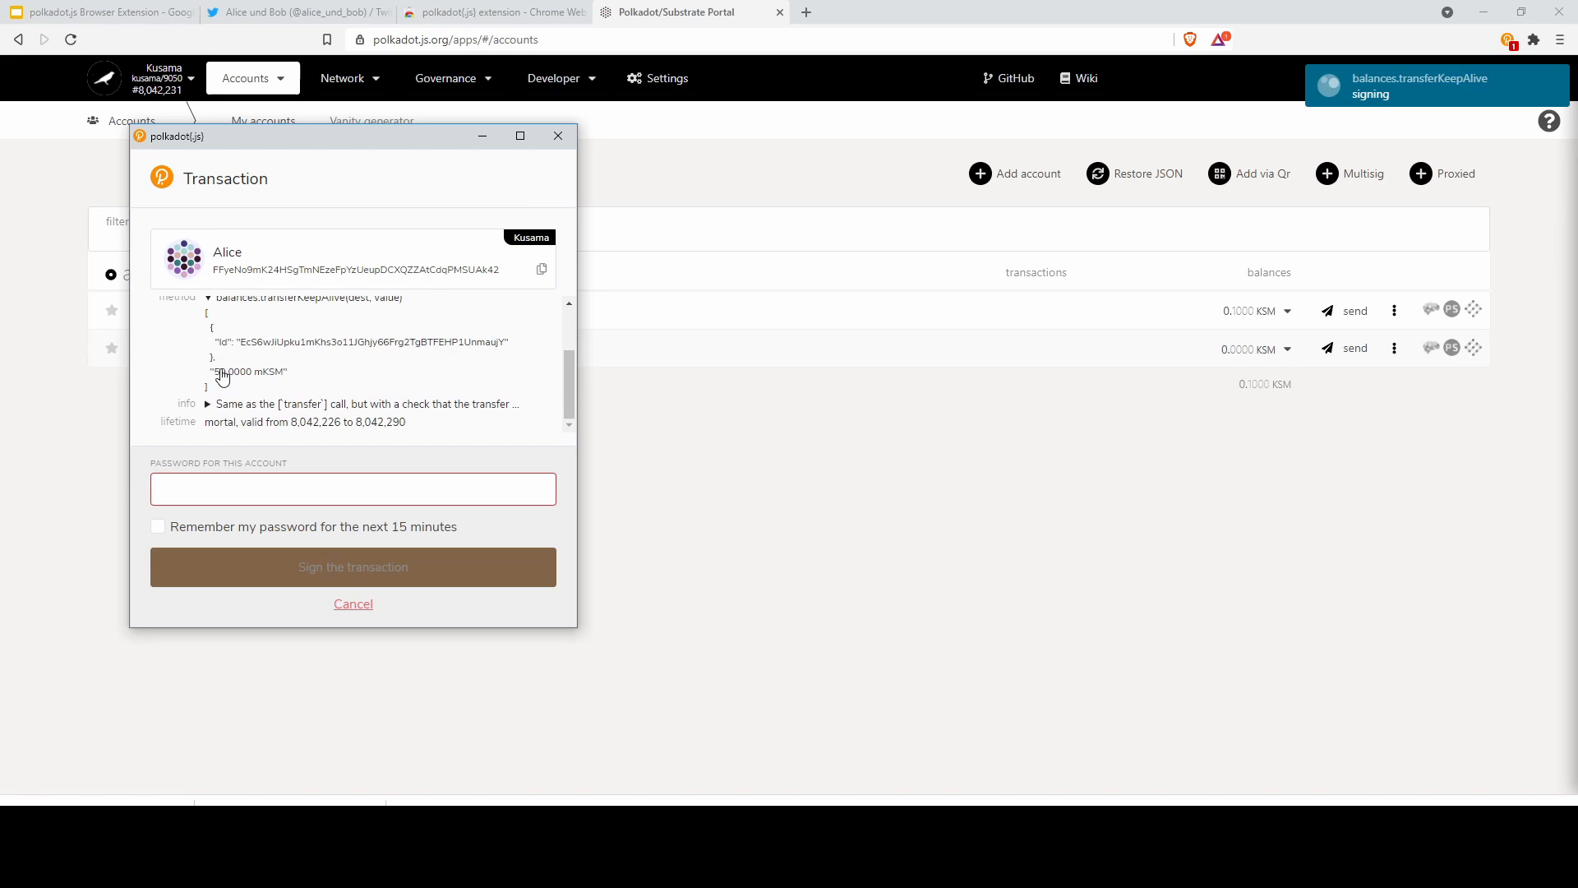
pyautogui.moveTo(211, 373)
pyautogui.mouseDown()
pyautogui.moveTo(251, 375)
pyautogui.moveTo(247, 303)
pyautogui.moveTo(230, 378)
pyautogui.mouseUp()
pyautogui.click(217, 492)
pyautogui.write('••••••••••••')
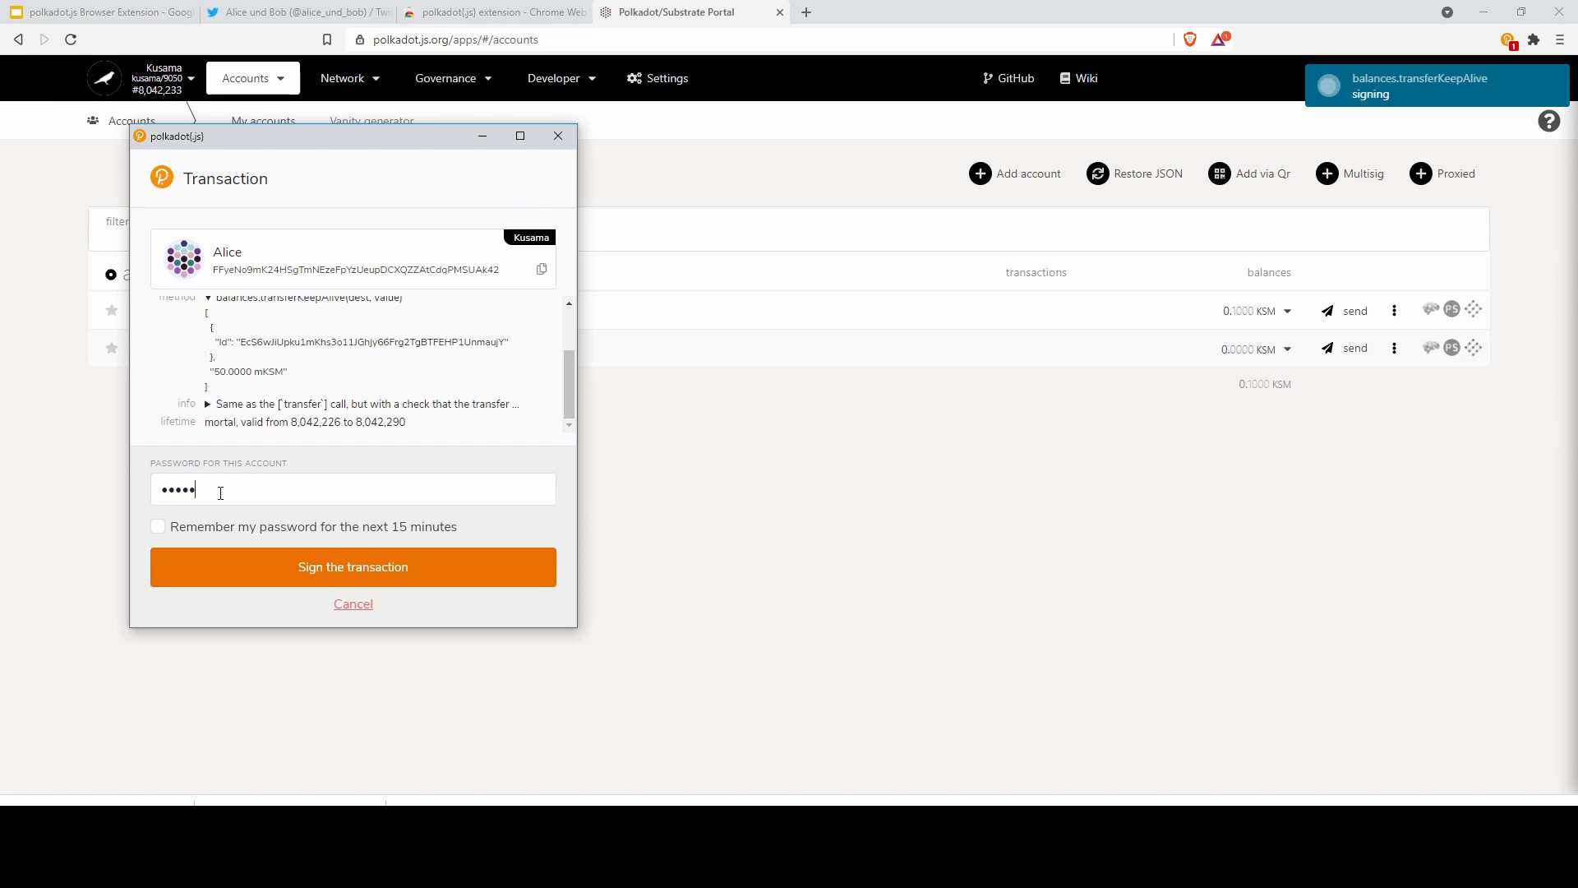
pyautogui.write('•')
pyautogui.click(318, 568)
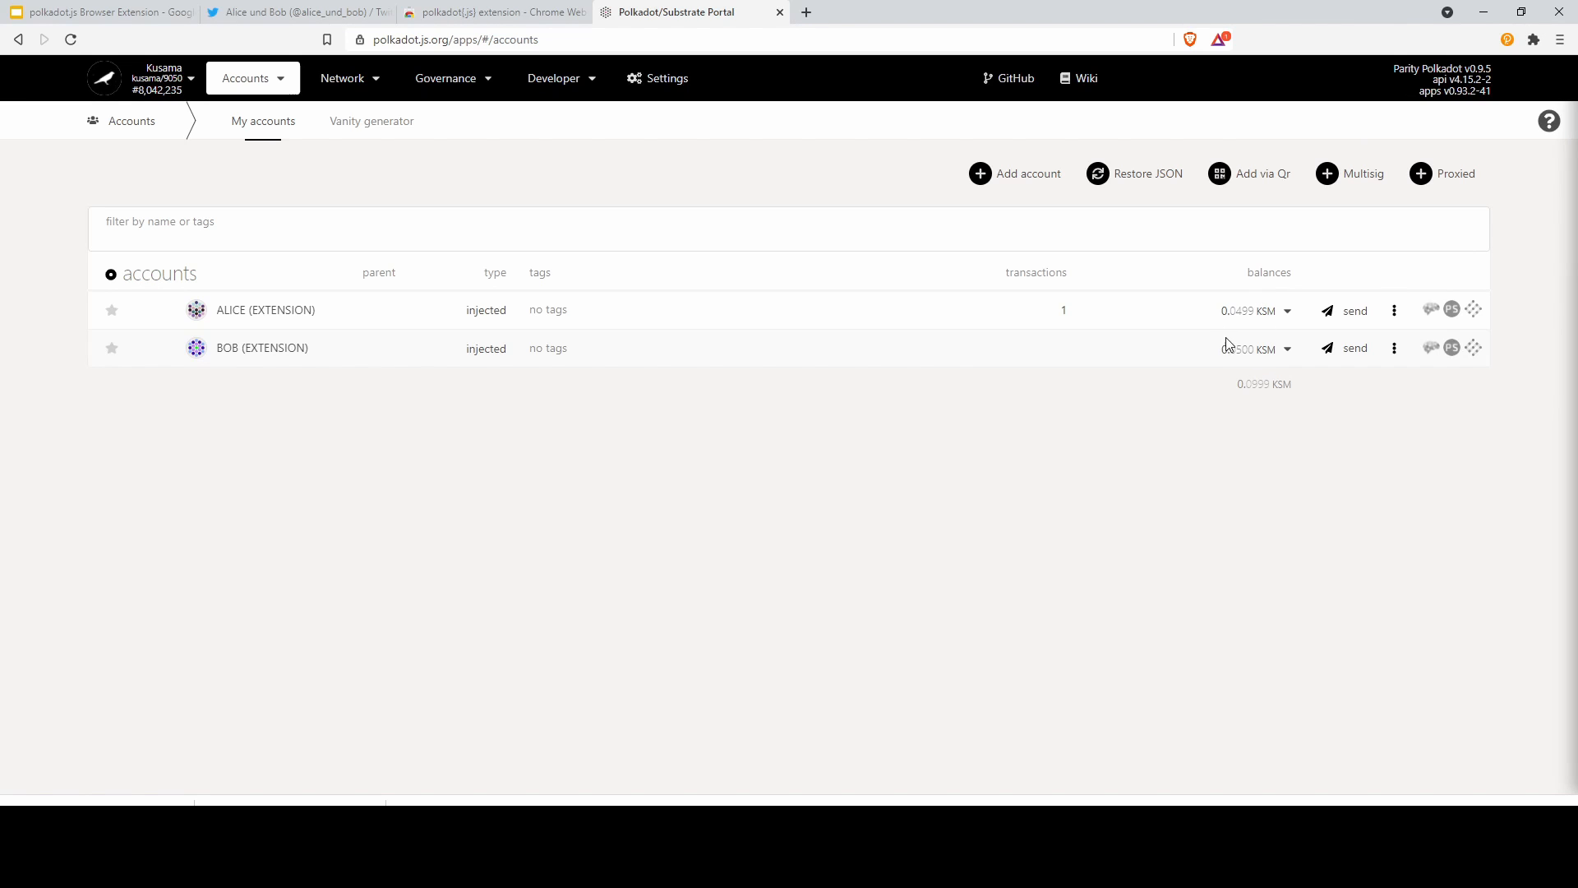
pyautogui.click(1287, 312)
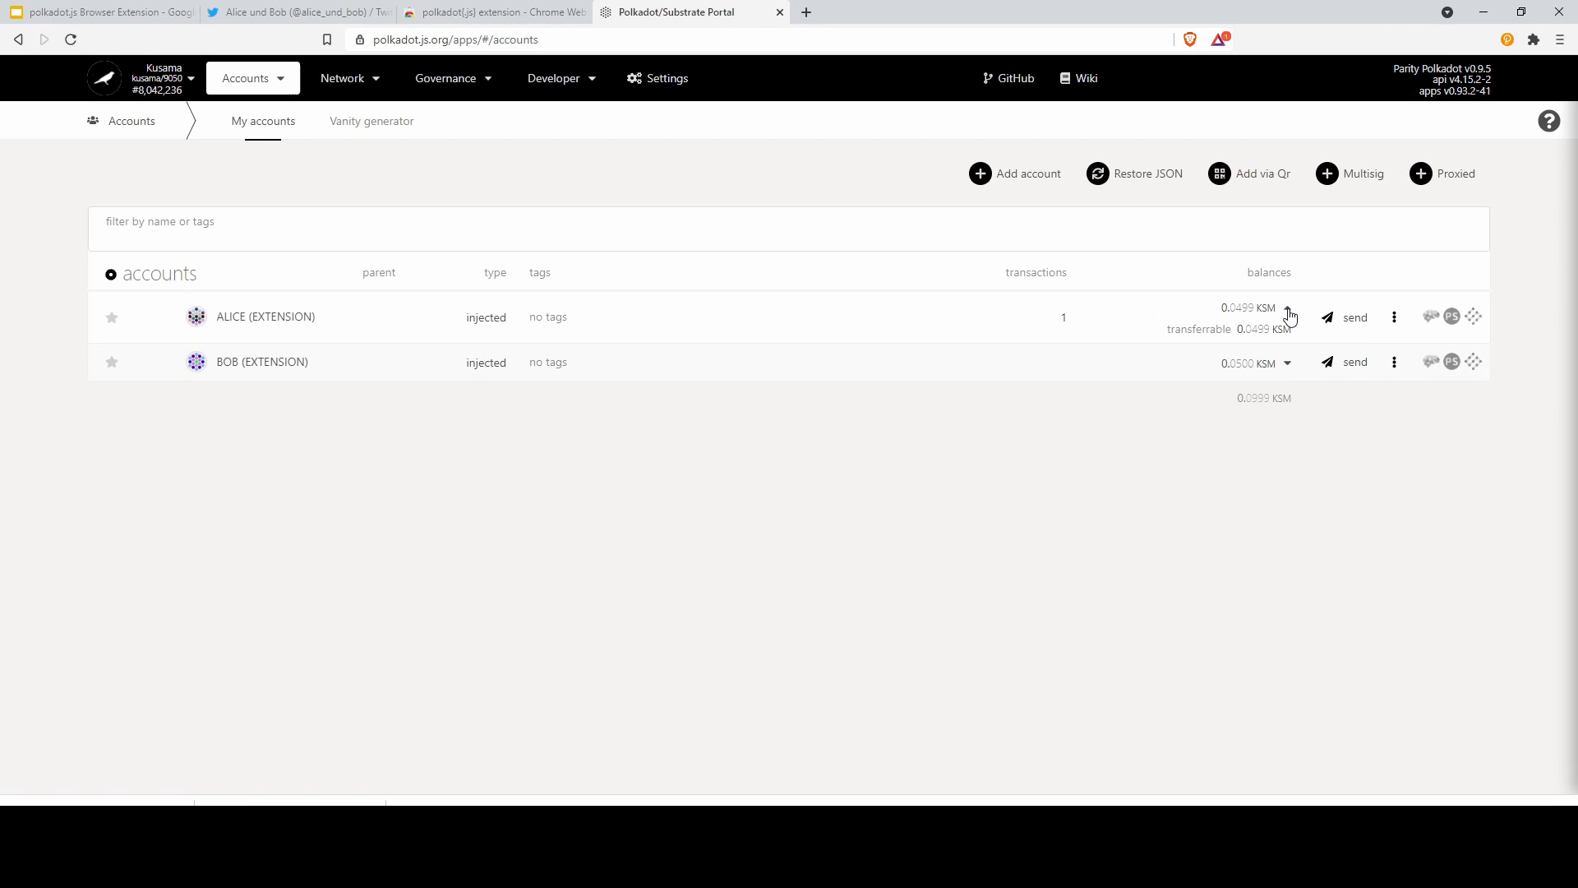
pyautogui.click(1288, 315)
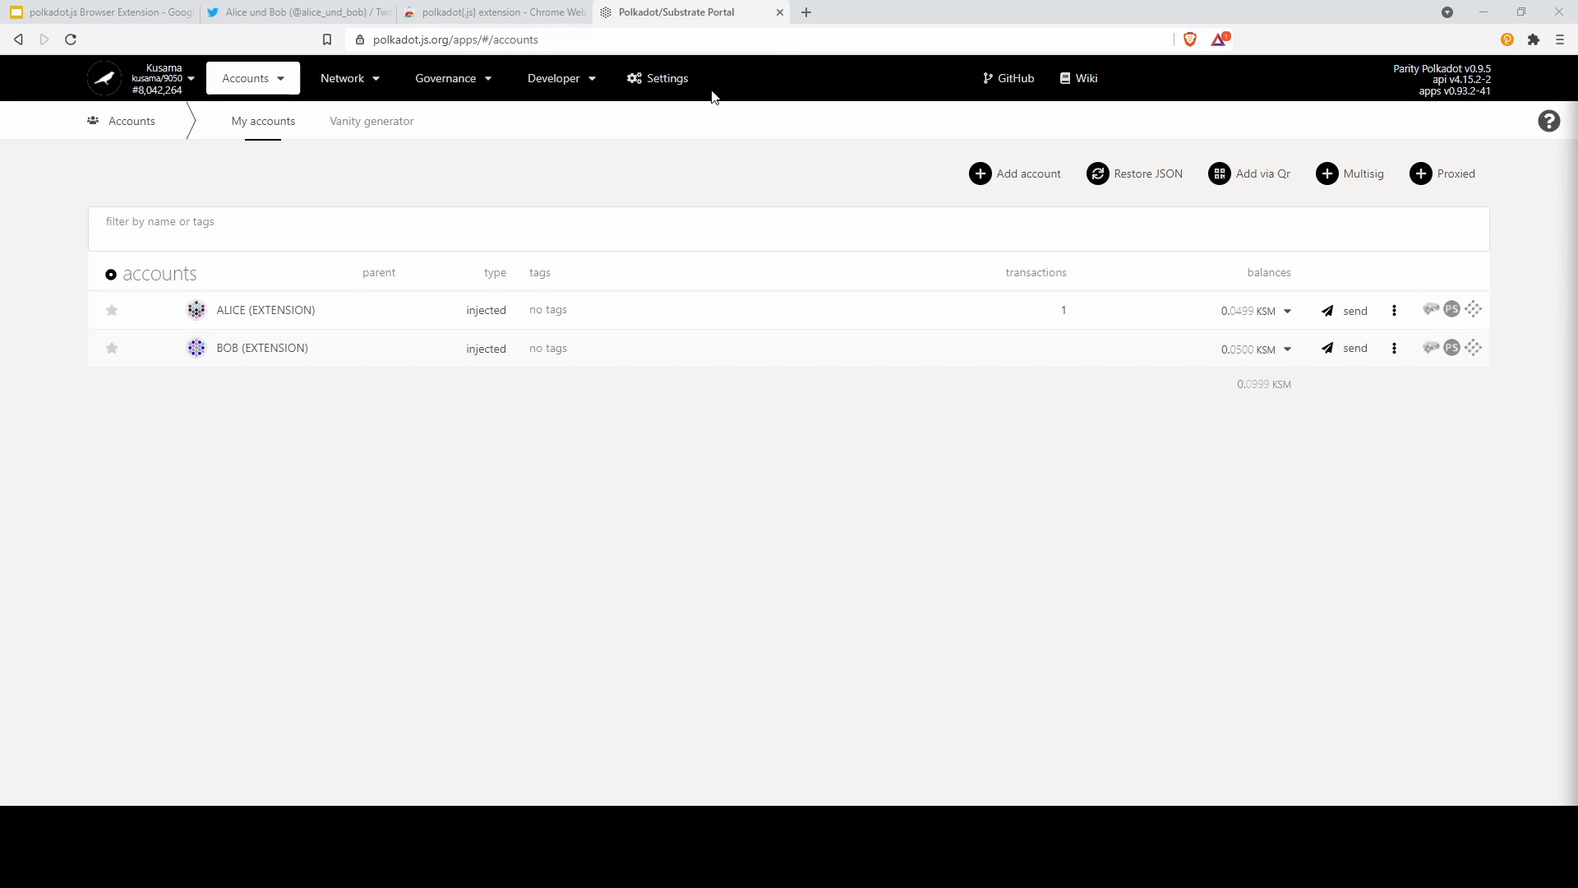
# Load polkadot.network in a new tab and go to the Polkadot Wiki
pyautogui.click(807, 14)
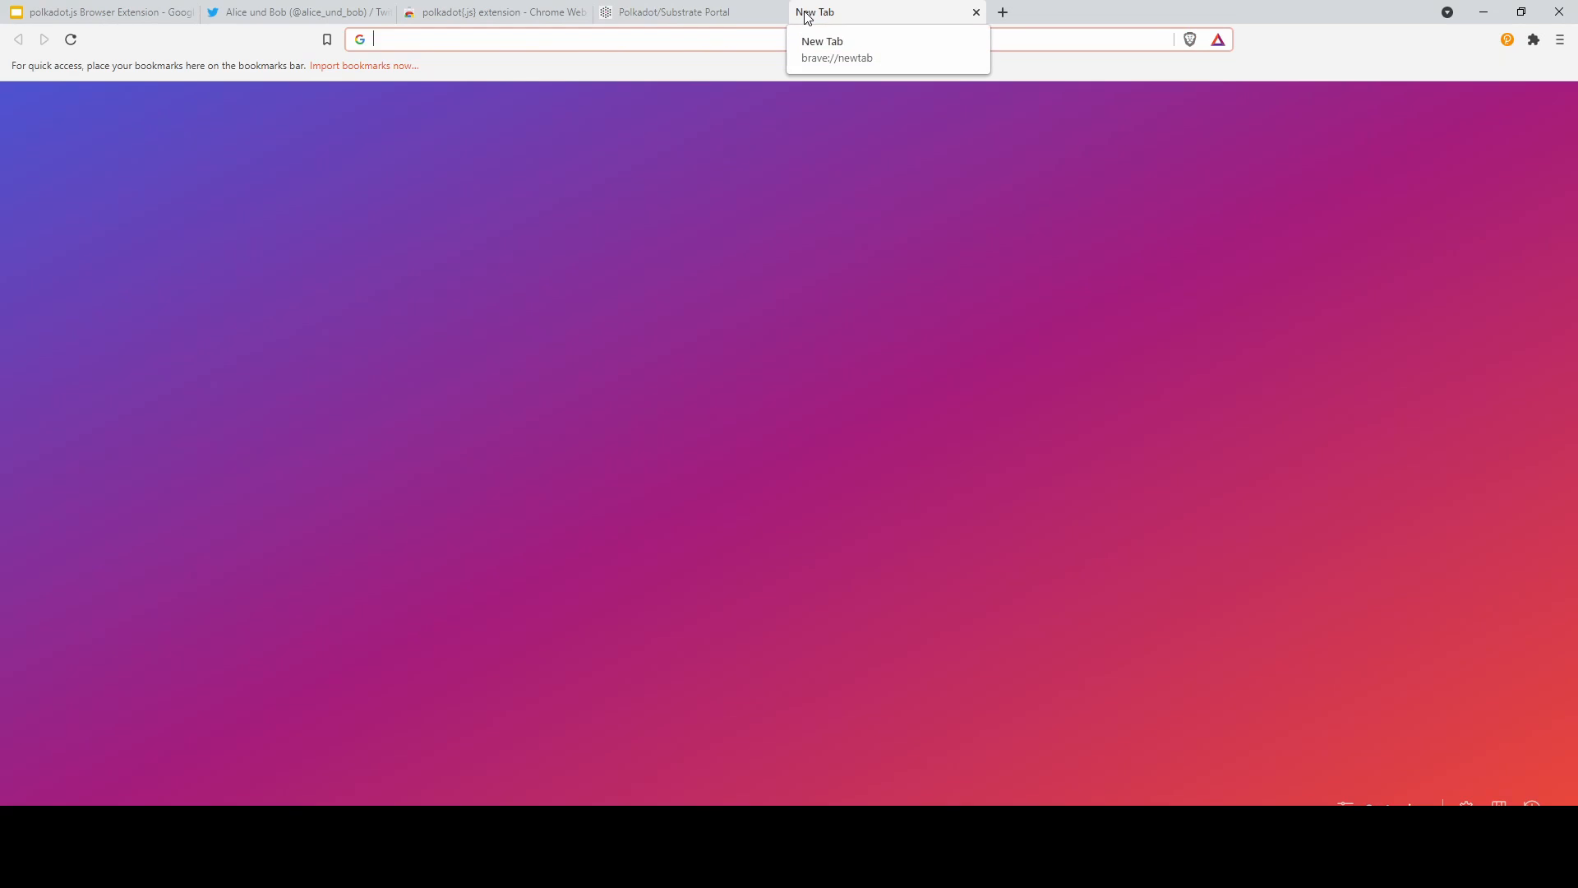
pyautogui.write('polka')
pyautogui.write('dot.network')
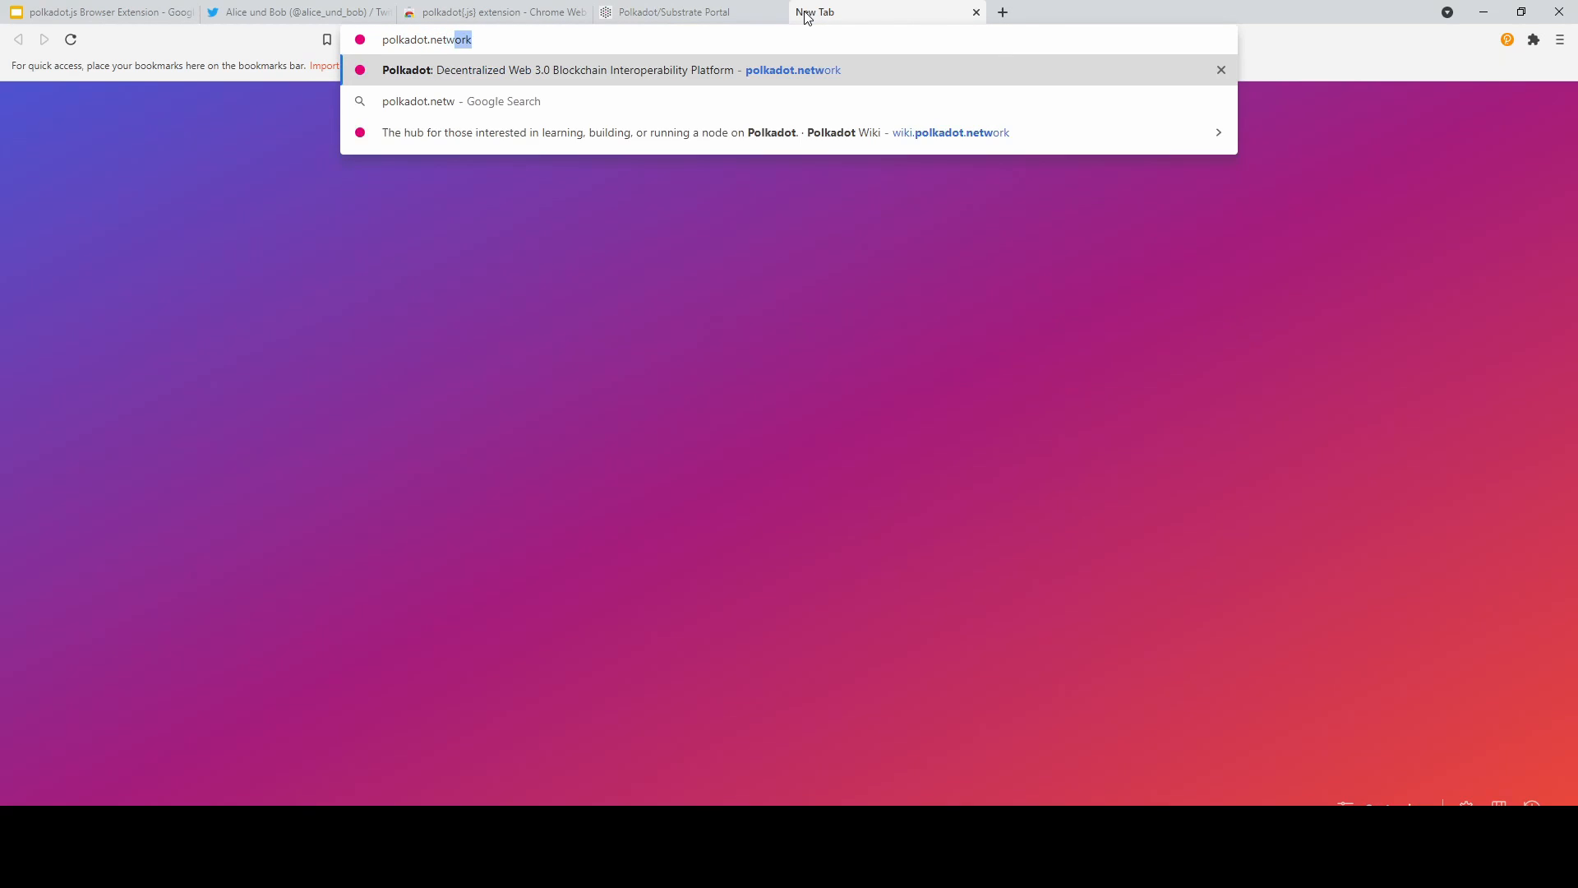
pyautogui.press('Return')
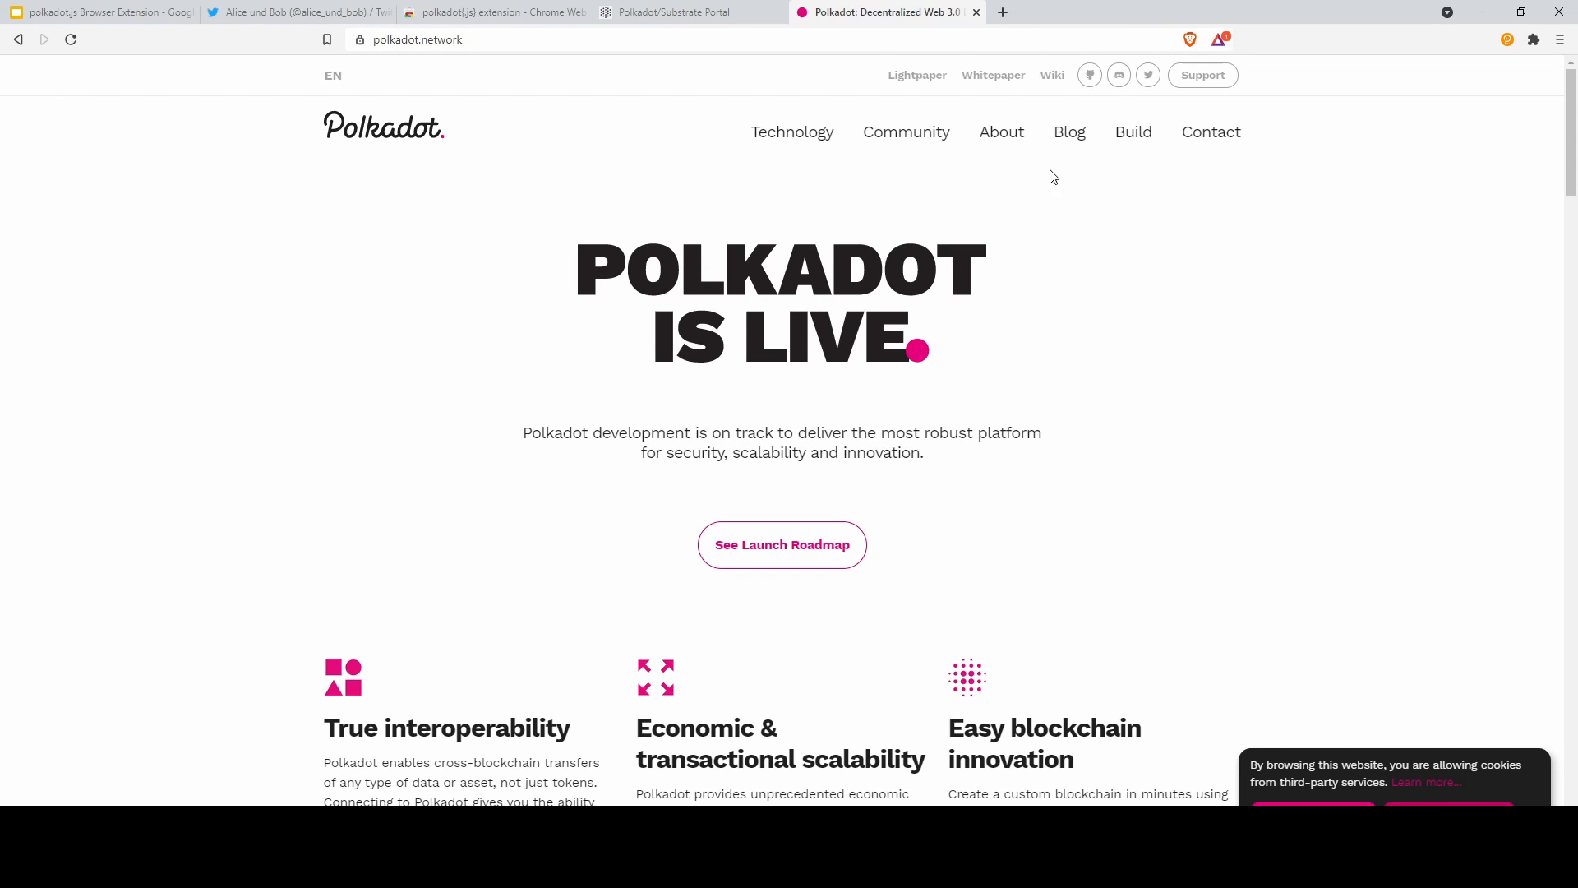
pyautogui.click(1053, 76)
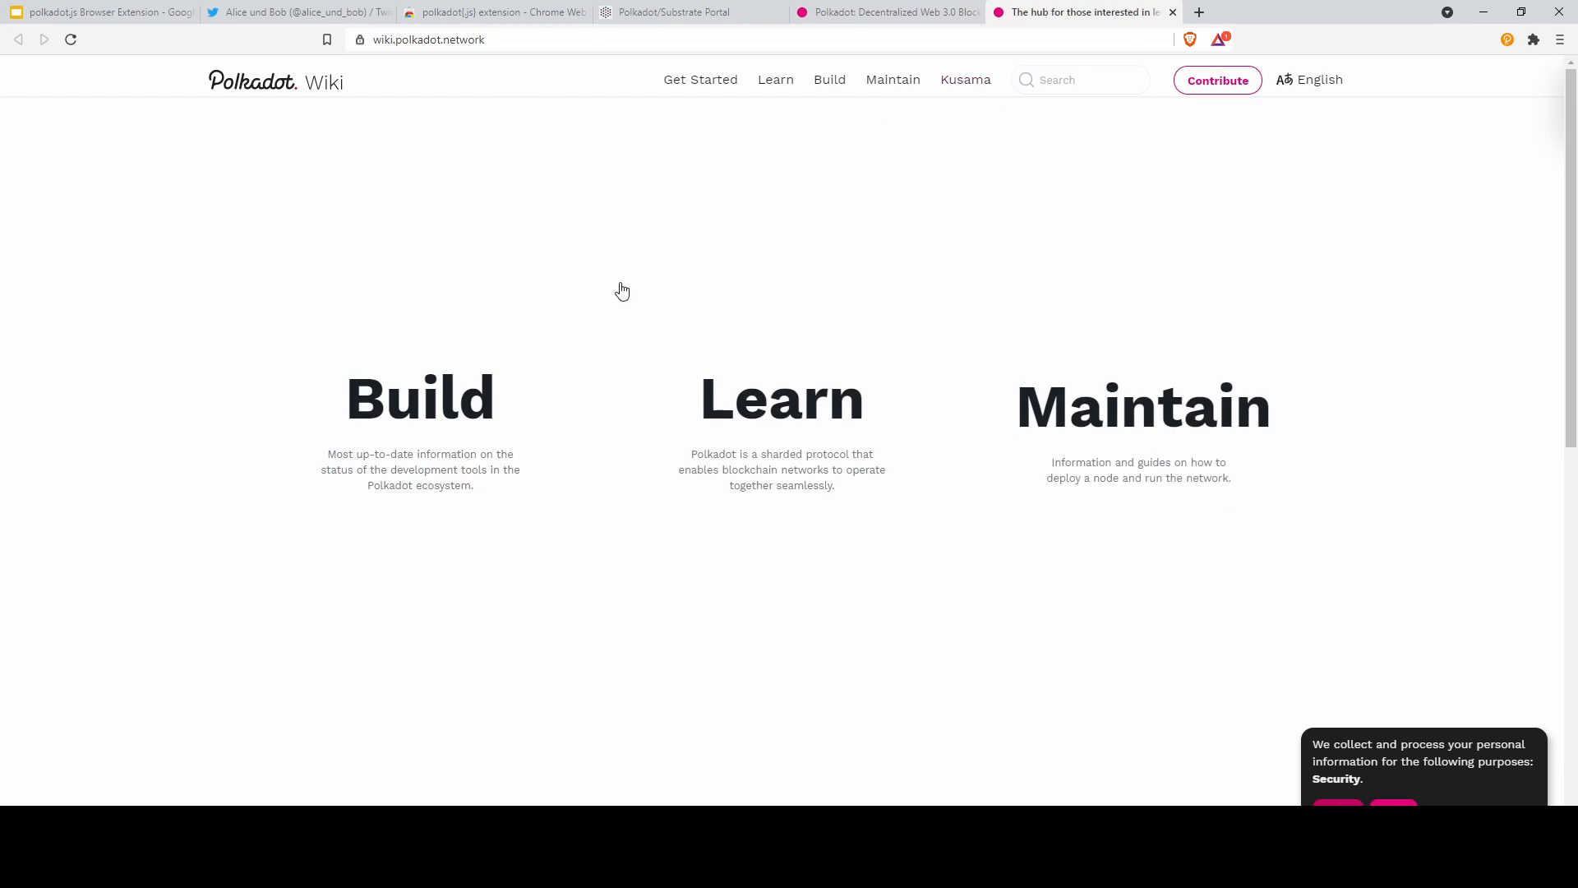
# Browse the Builder's Portal Learn > Basics topics, then switch to the Alice und Bob Twitter tab
pyautogui.click(781, 425)
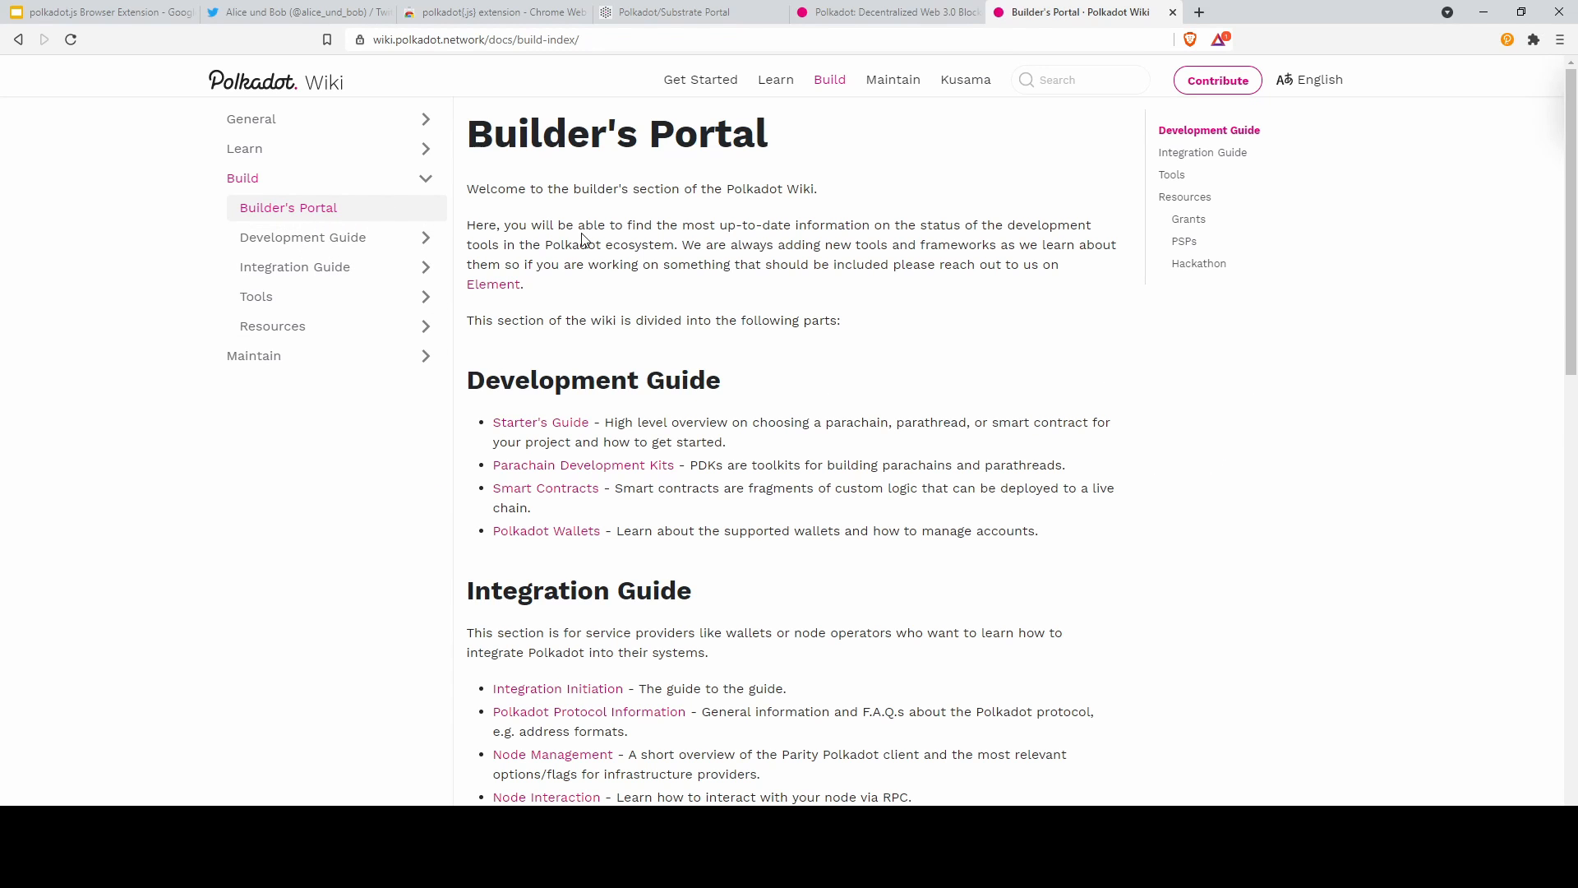
pyautogui.click(246, 149)
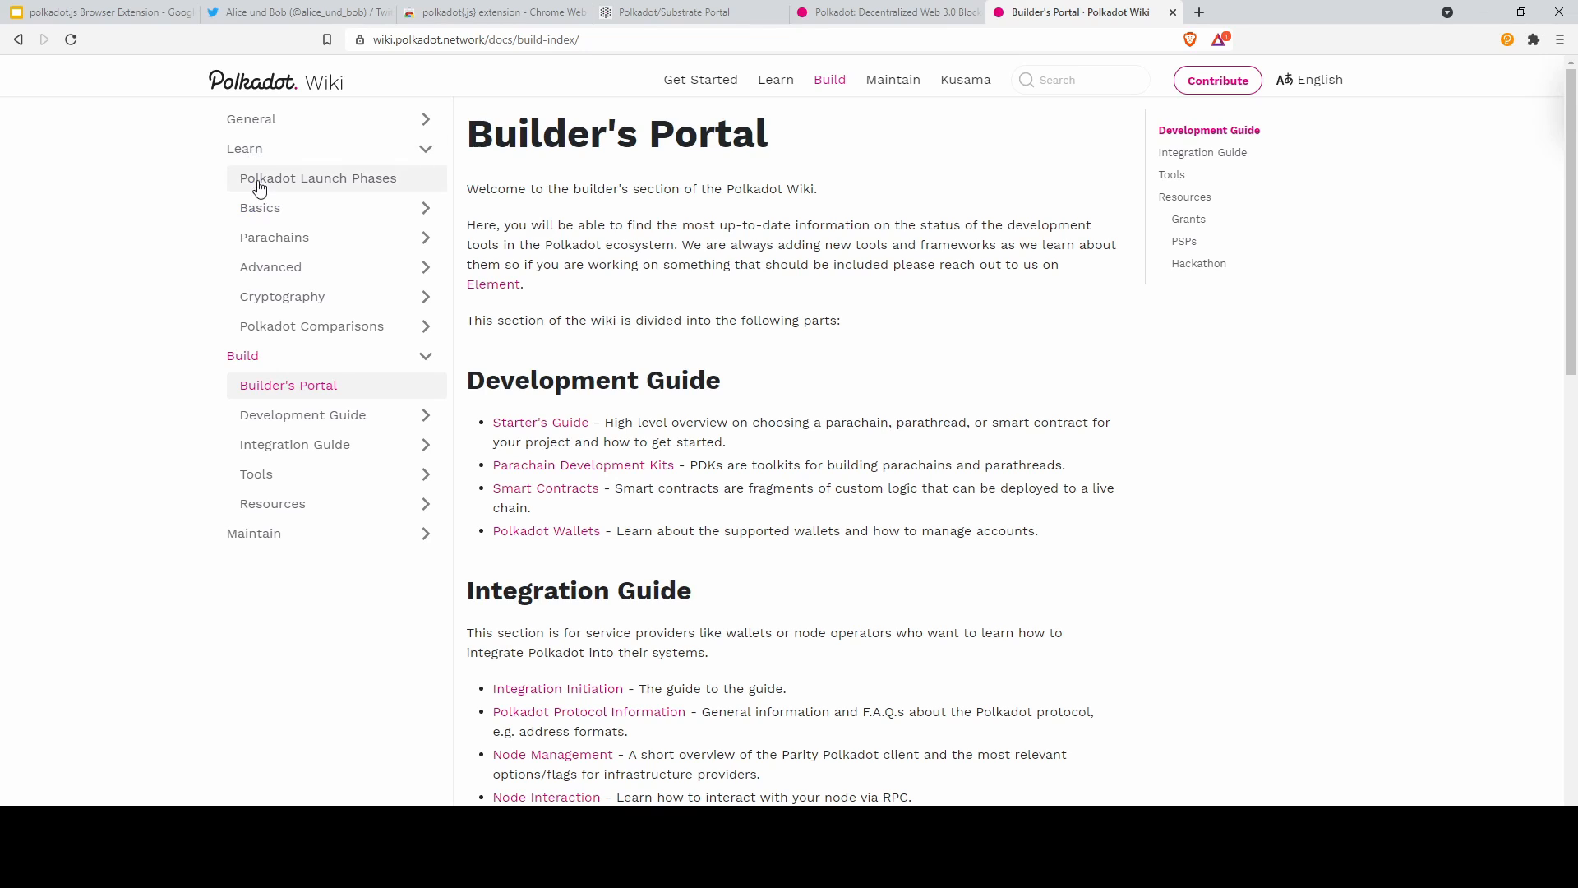
pyautogui.click(288, 208)
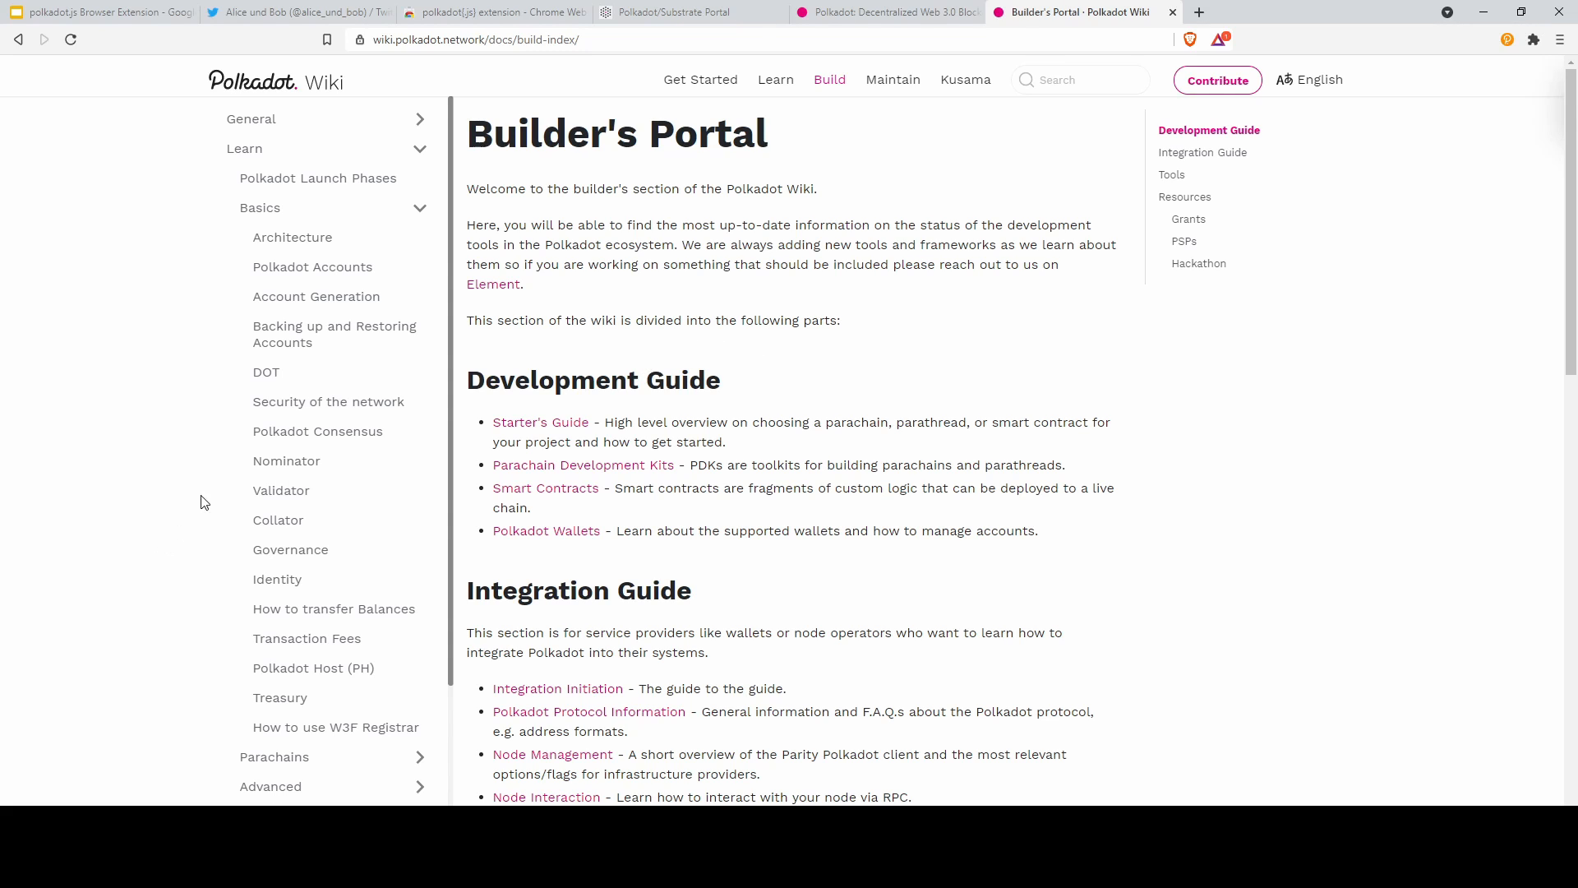
pyautogui.scroll(-3, 288, 451)
pyautogui.scroll(-15, 838, 546)
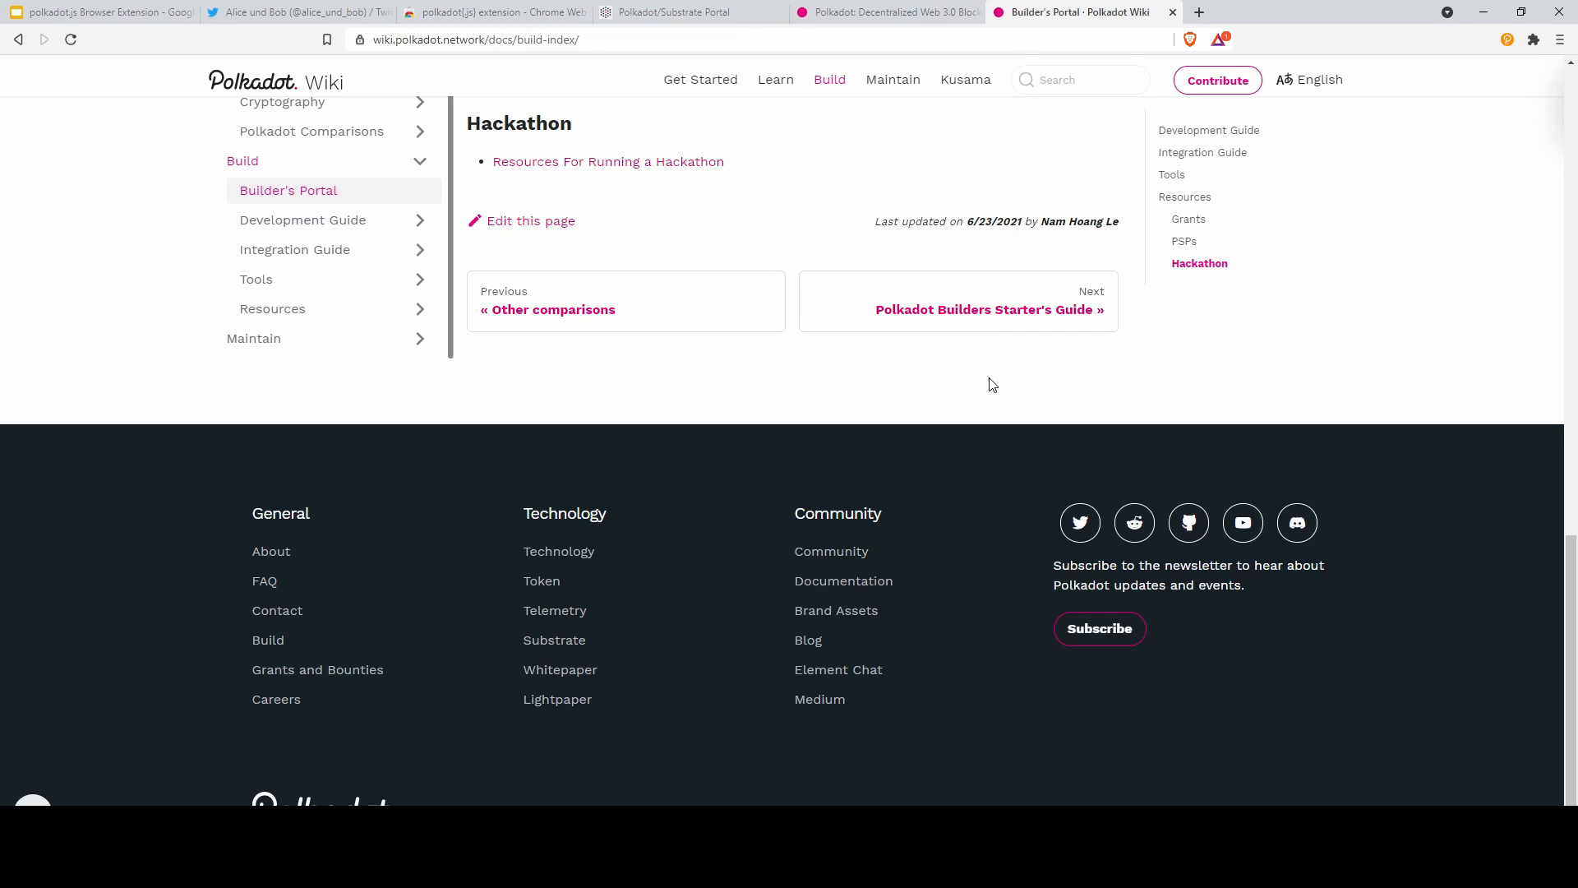
pyautogui.click(267, 8)
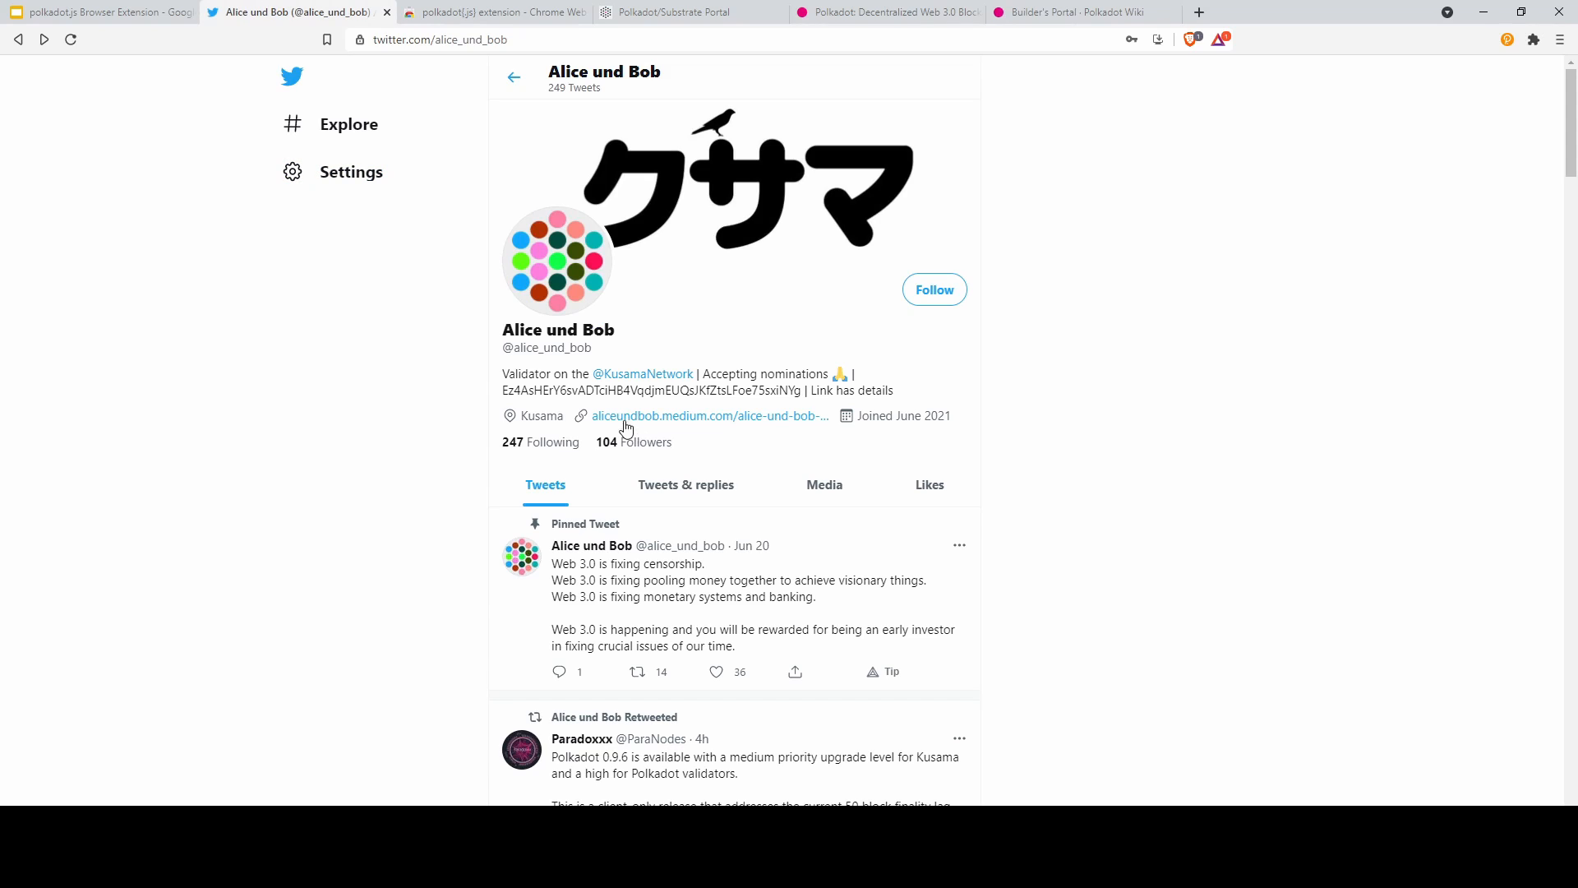
pyautogui.moveTo(500, 348); pyautogui.dragTo(598, 361)
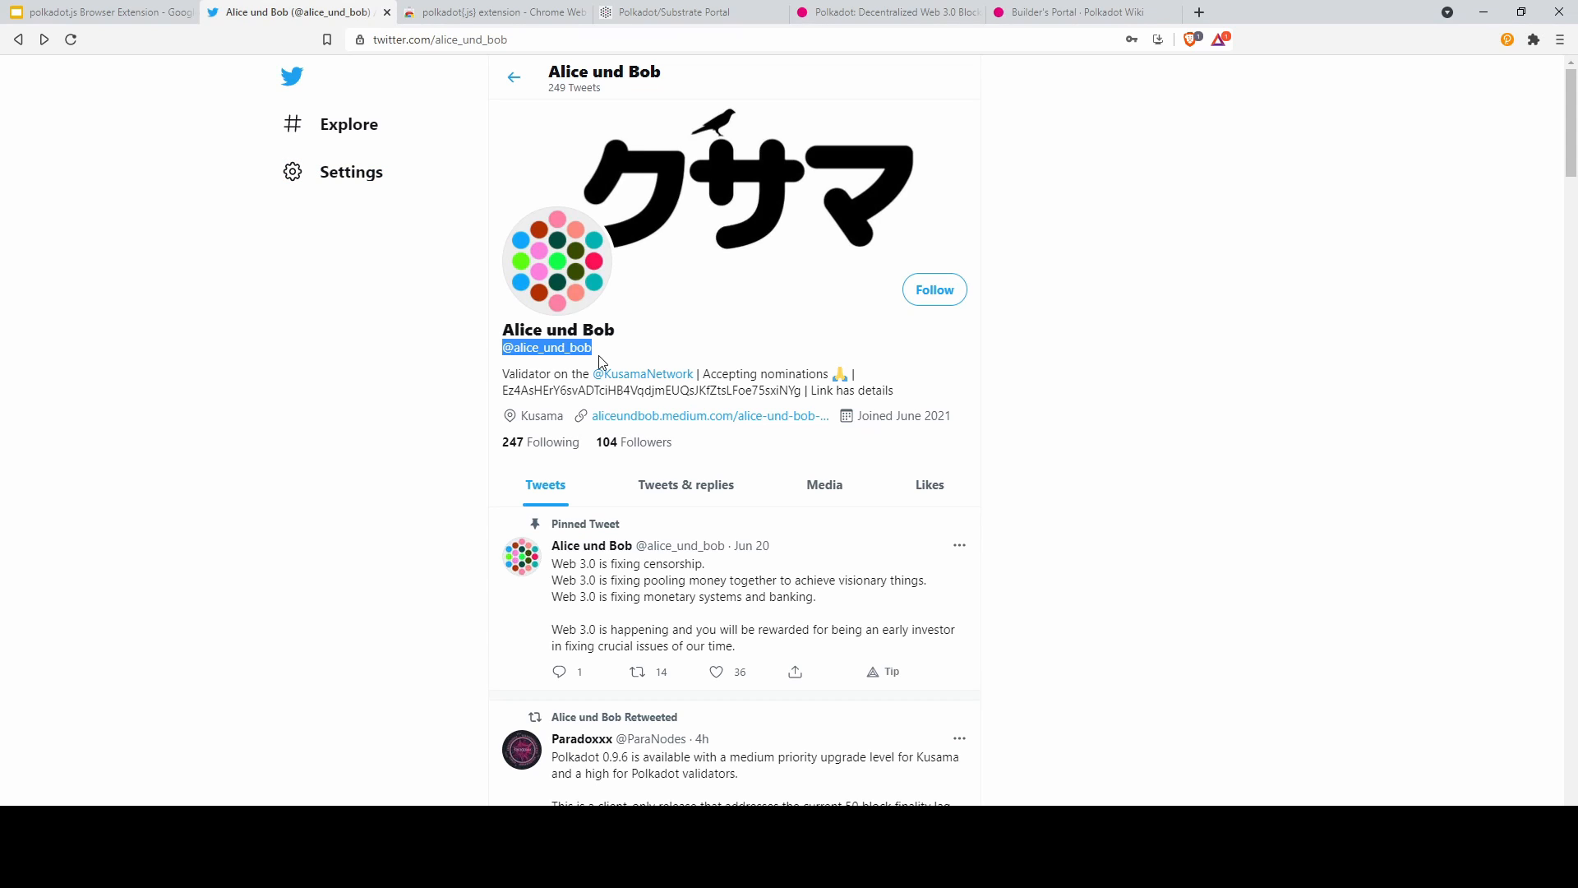